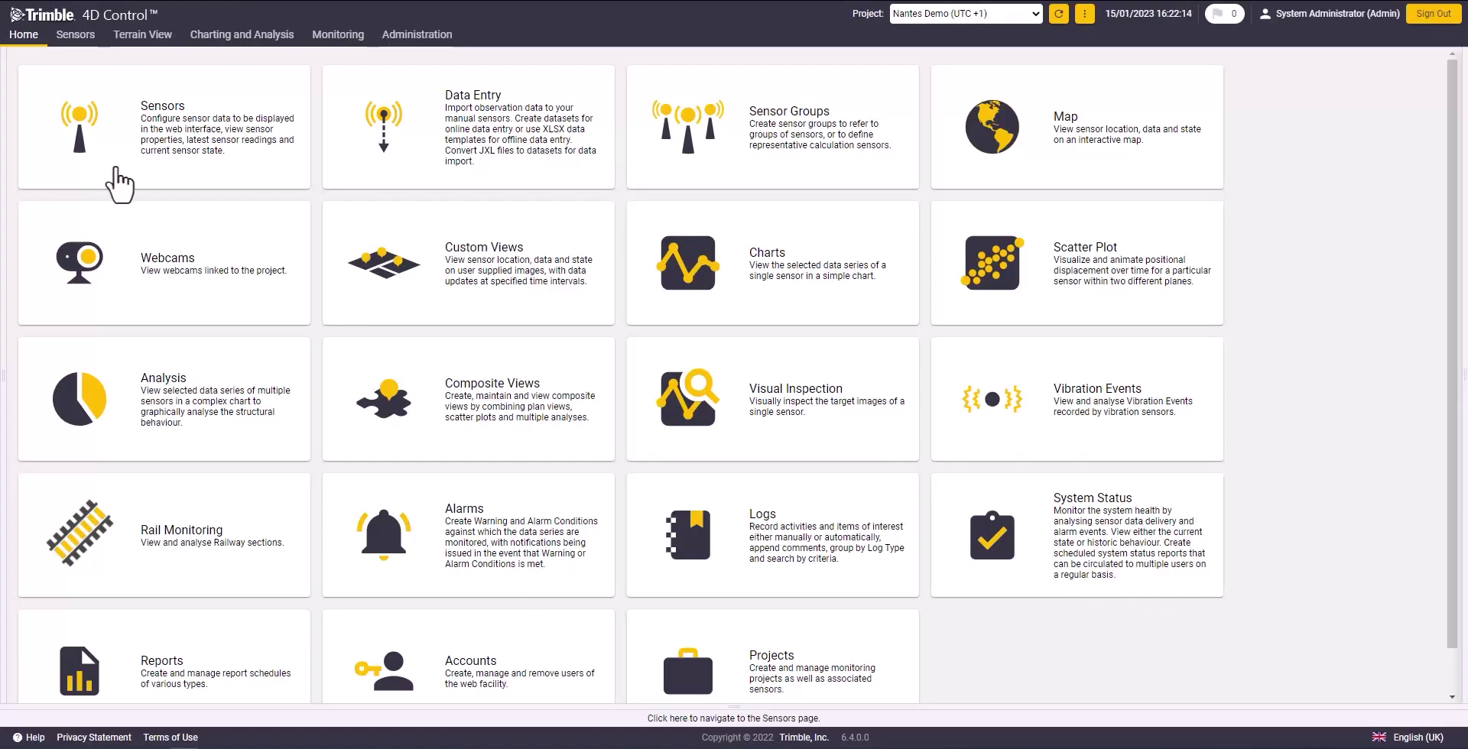
# Go to Charting and Analysis > Analysis for the Nantes Demo project.
pyautogui.moveTo(216, 42)
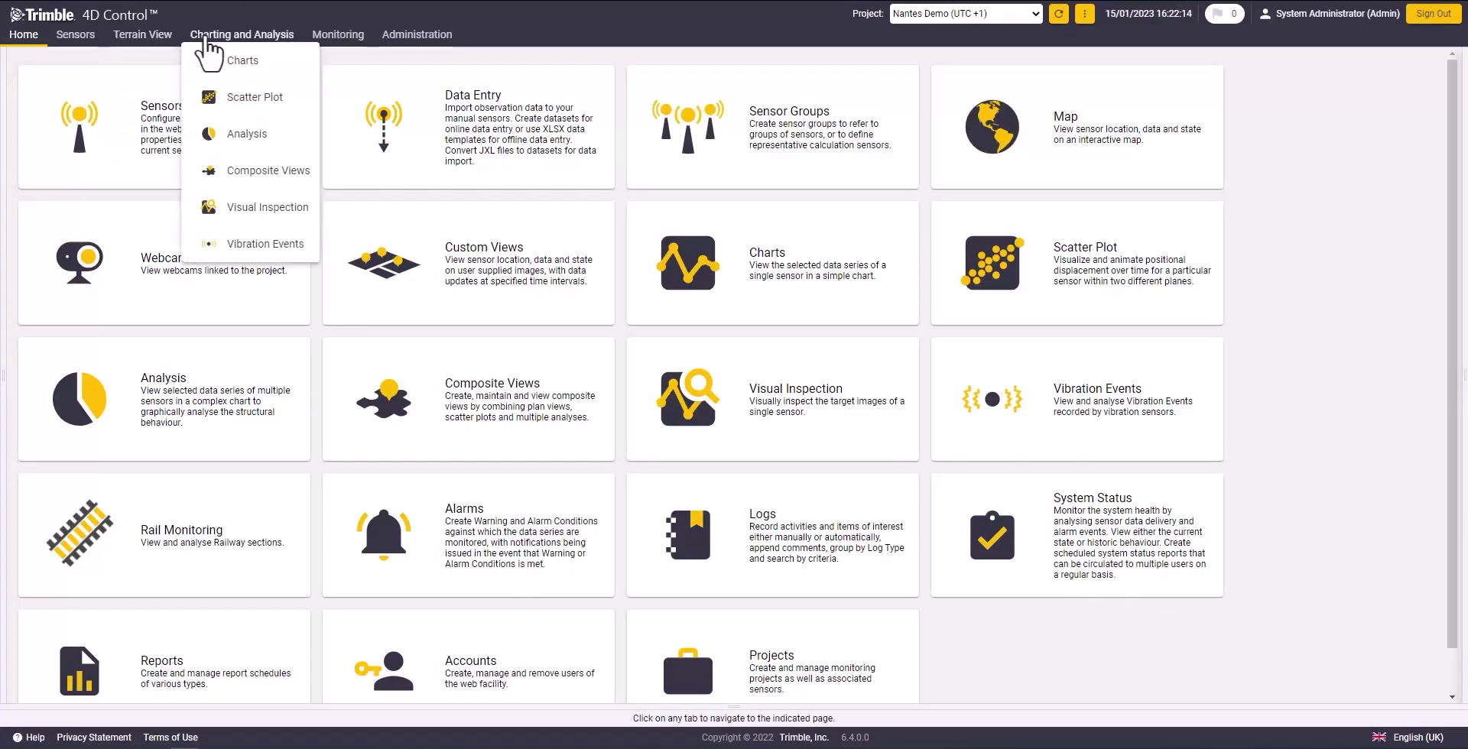
pyautogui.click(231, 133)
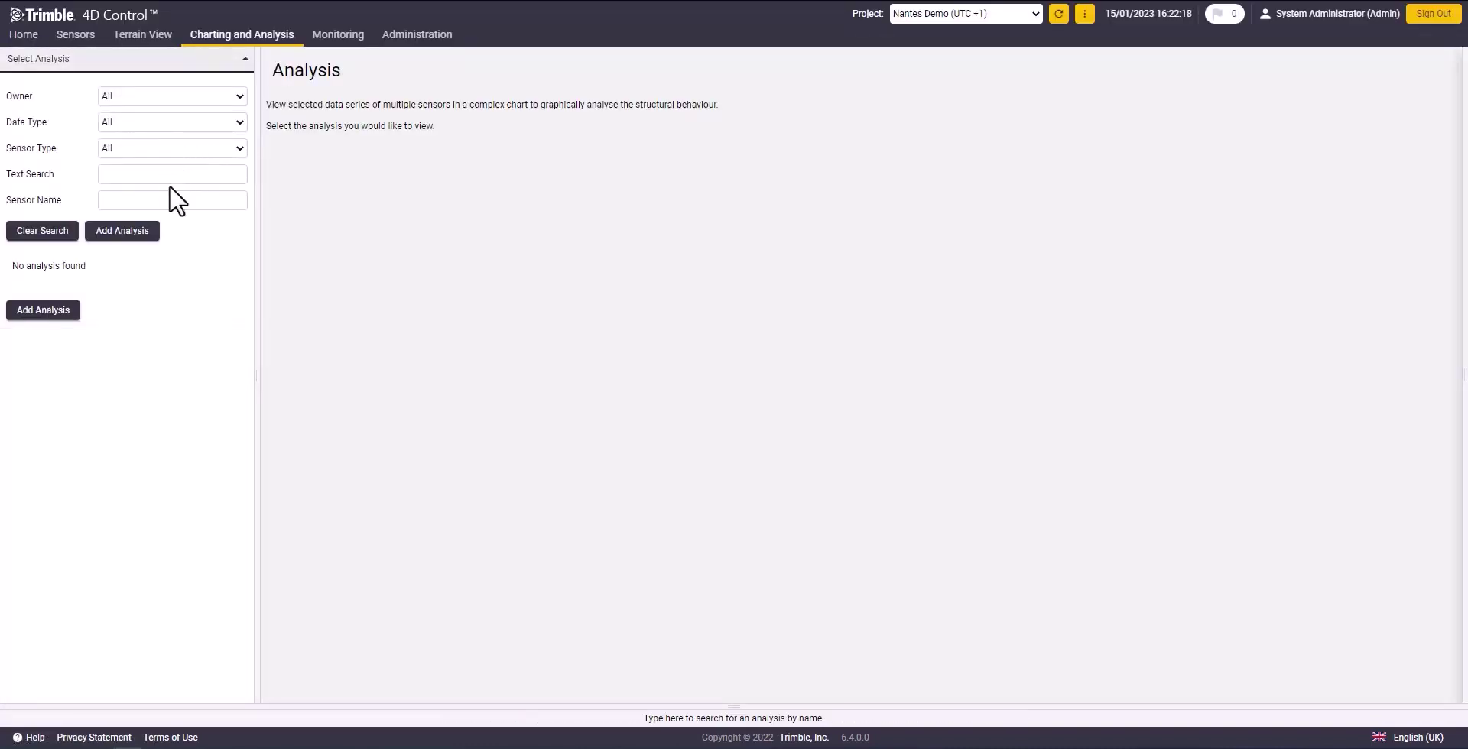
# Start a new Normal Chart analysis named 'X Tilt'.
pyautogui.click(152, 234)
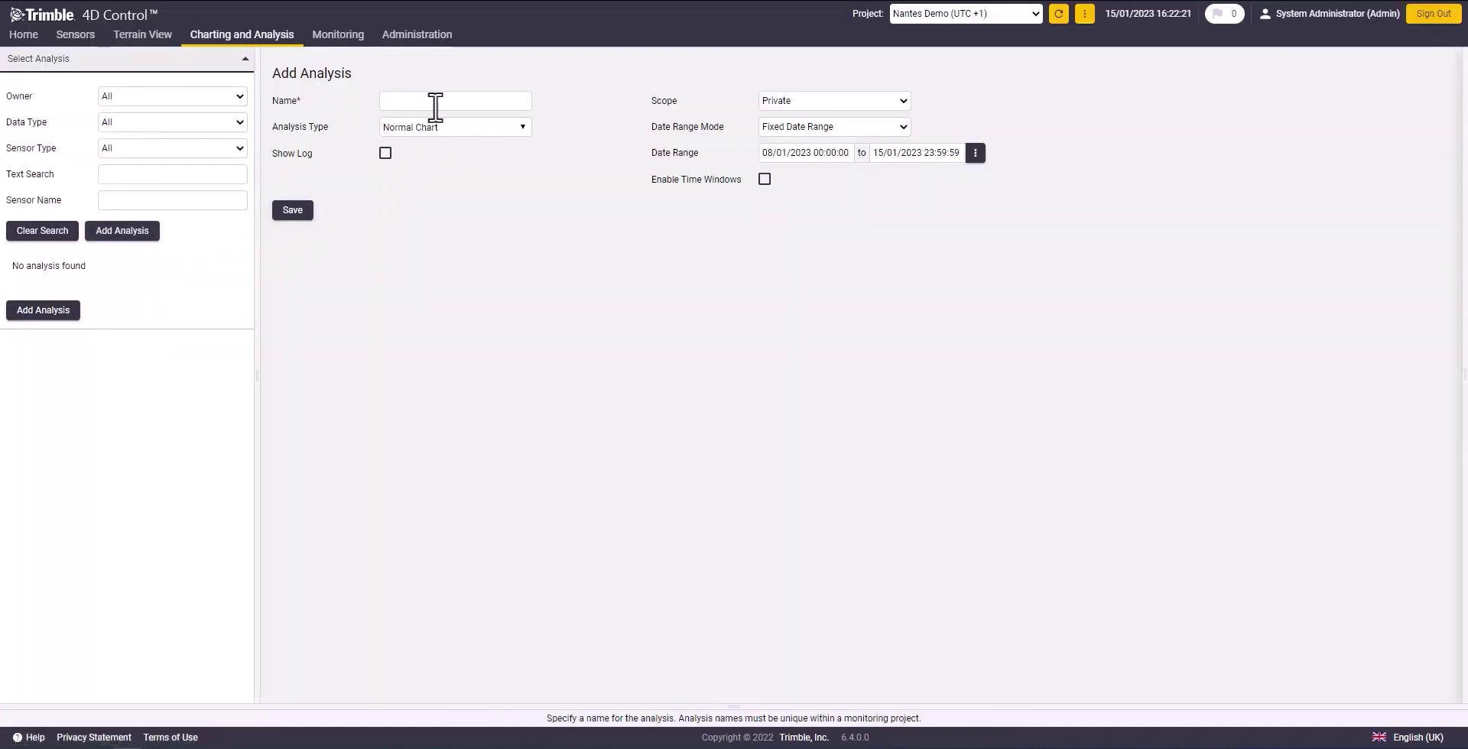
pyautogui.click(435, 105)
pyautogui.write('X Tilt')
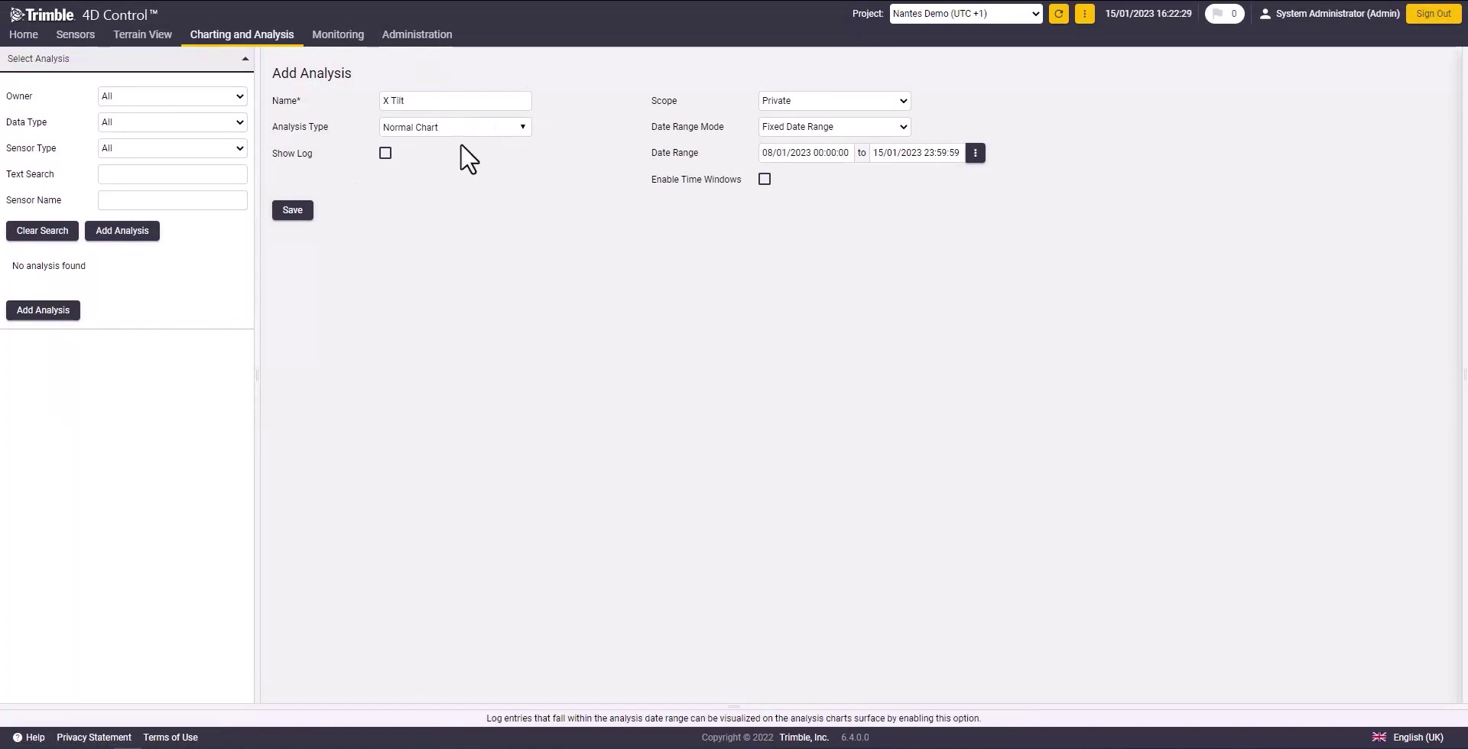
pyautogui.click(477, 129)
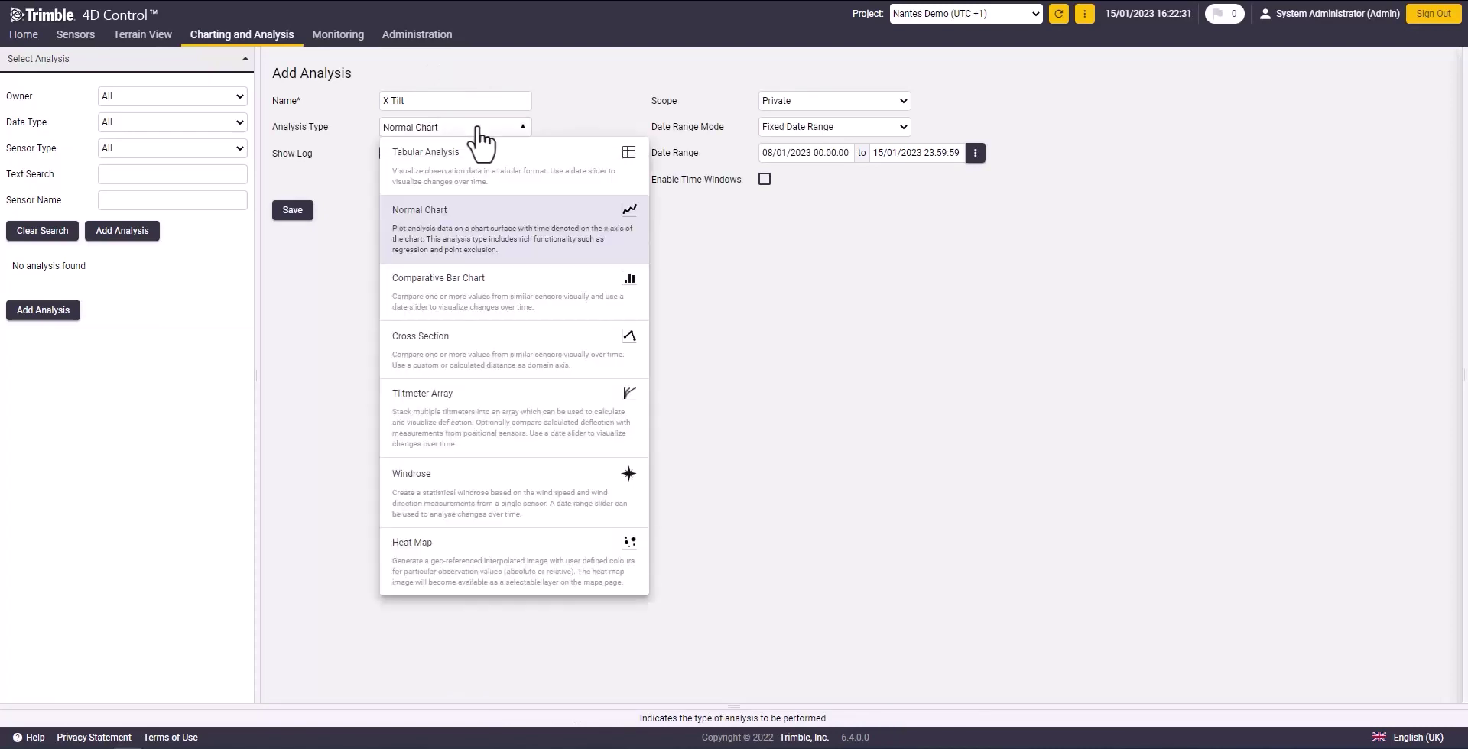
pyautogui.click(478, 129)
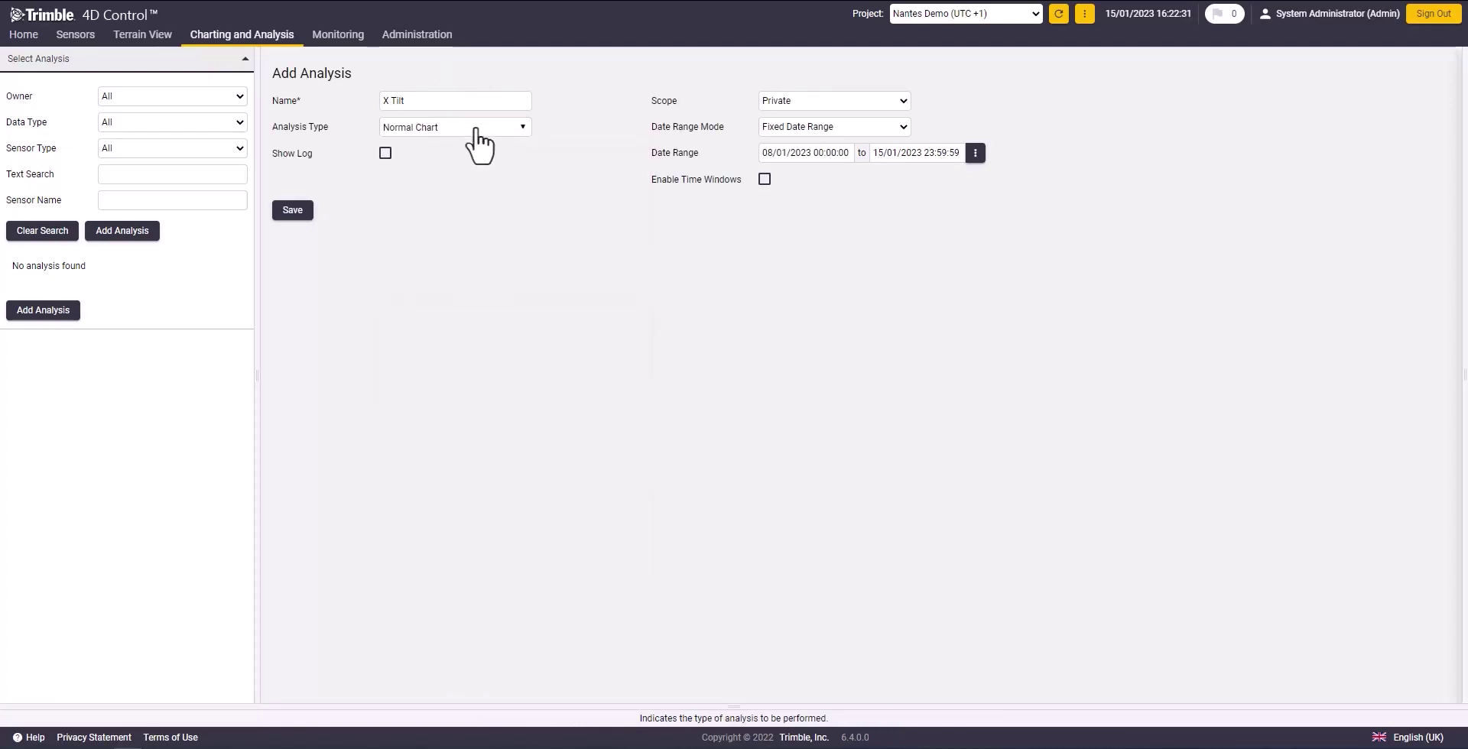
# Give it a fixed date range of 11/01/2023 to 13/01/2023 and save it.
pyautogui.click(839, 130)
pyautogui.click(842, 142)
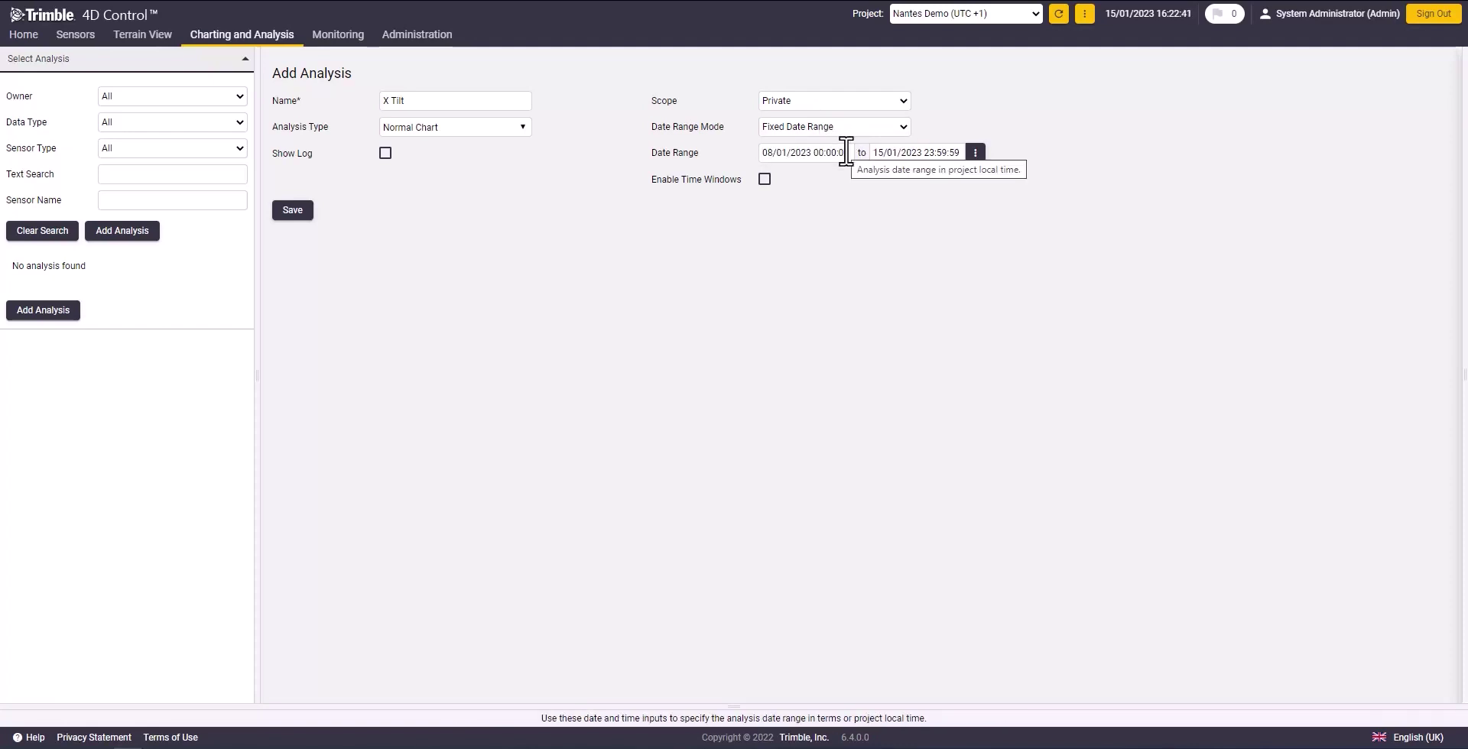
pyautogui.click(846, 151)
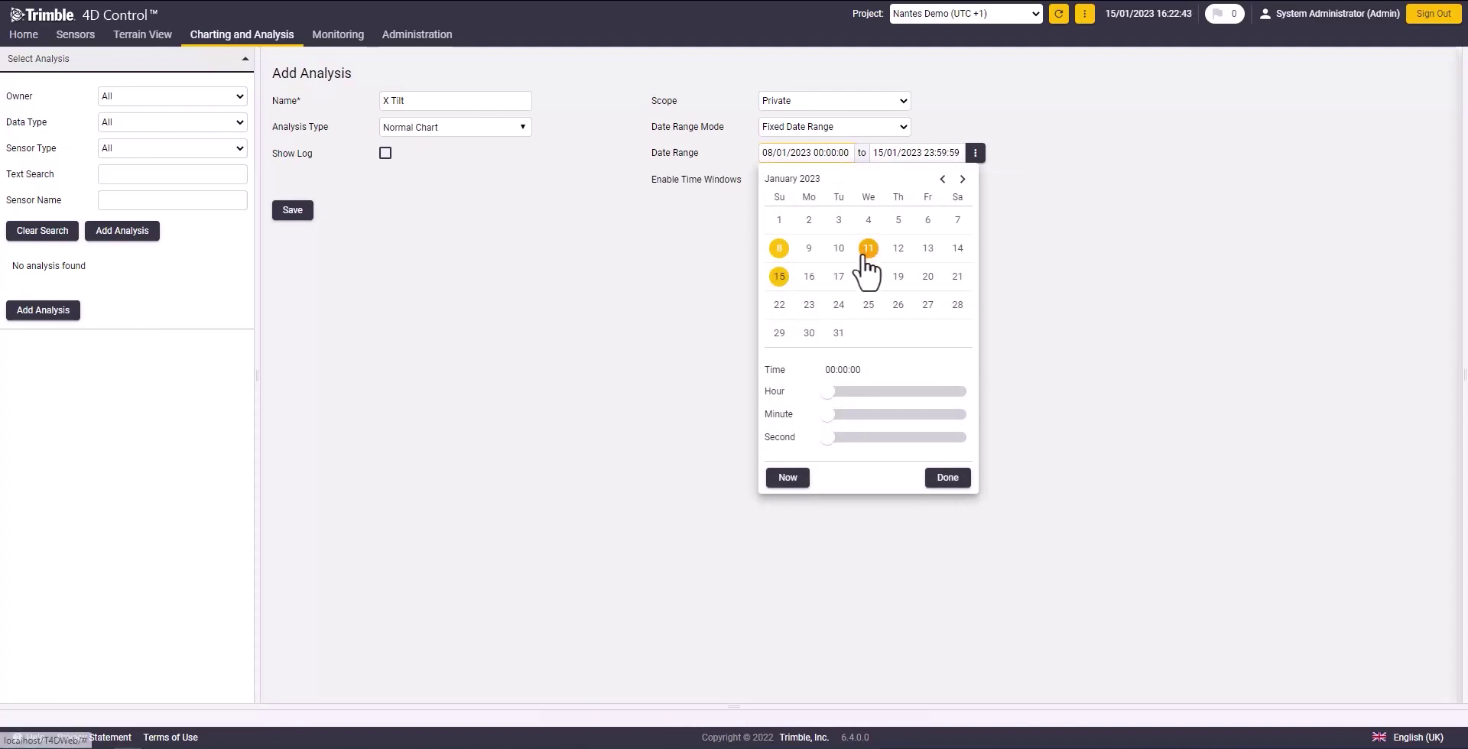
pyautogui.click(866, 252)
pyautogui.click(950, 153)
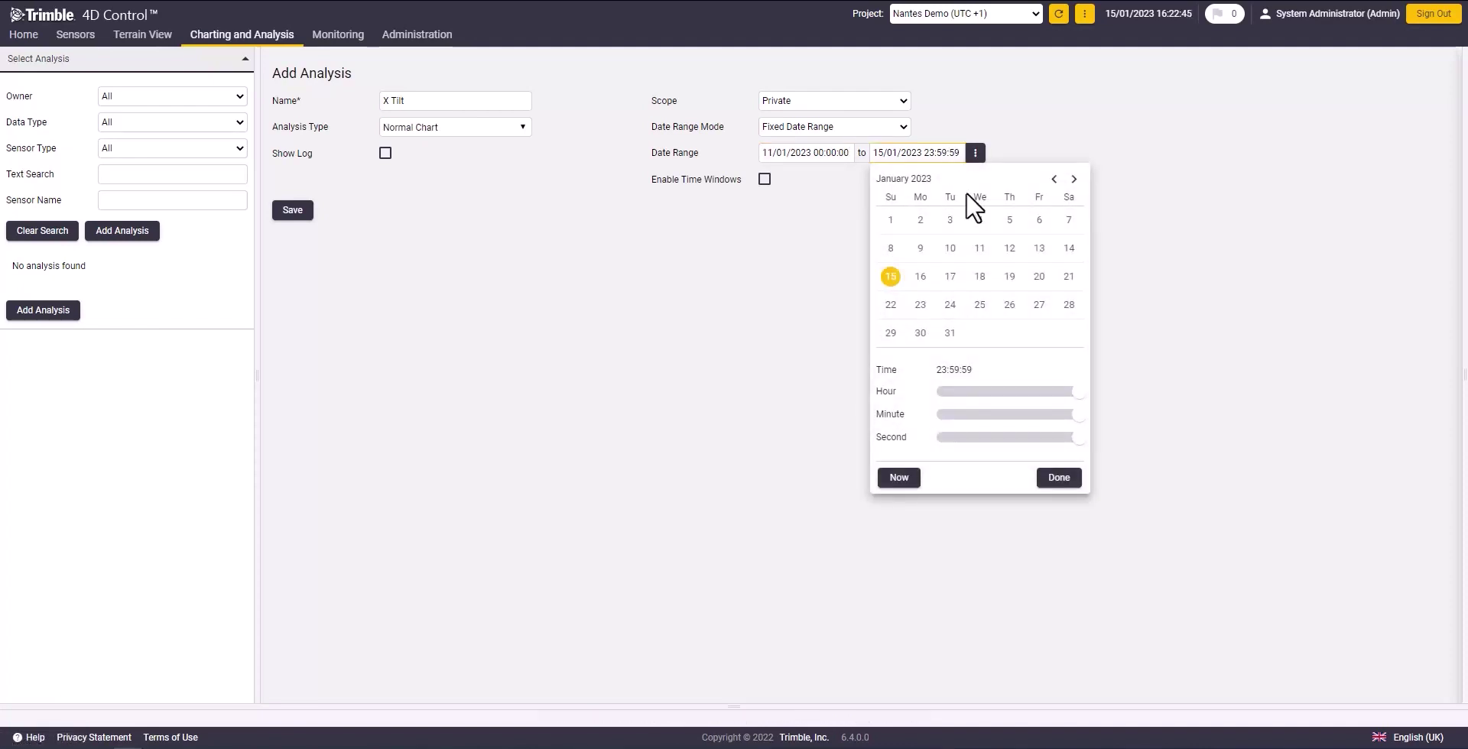
pyautogui.click(1039, 248)
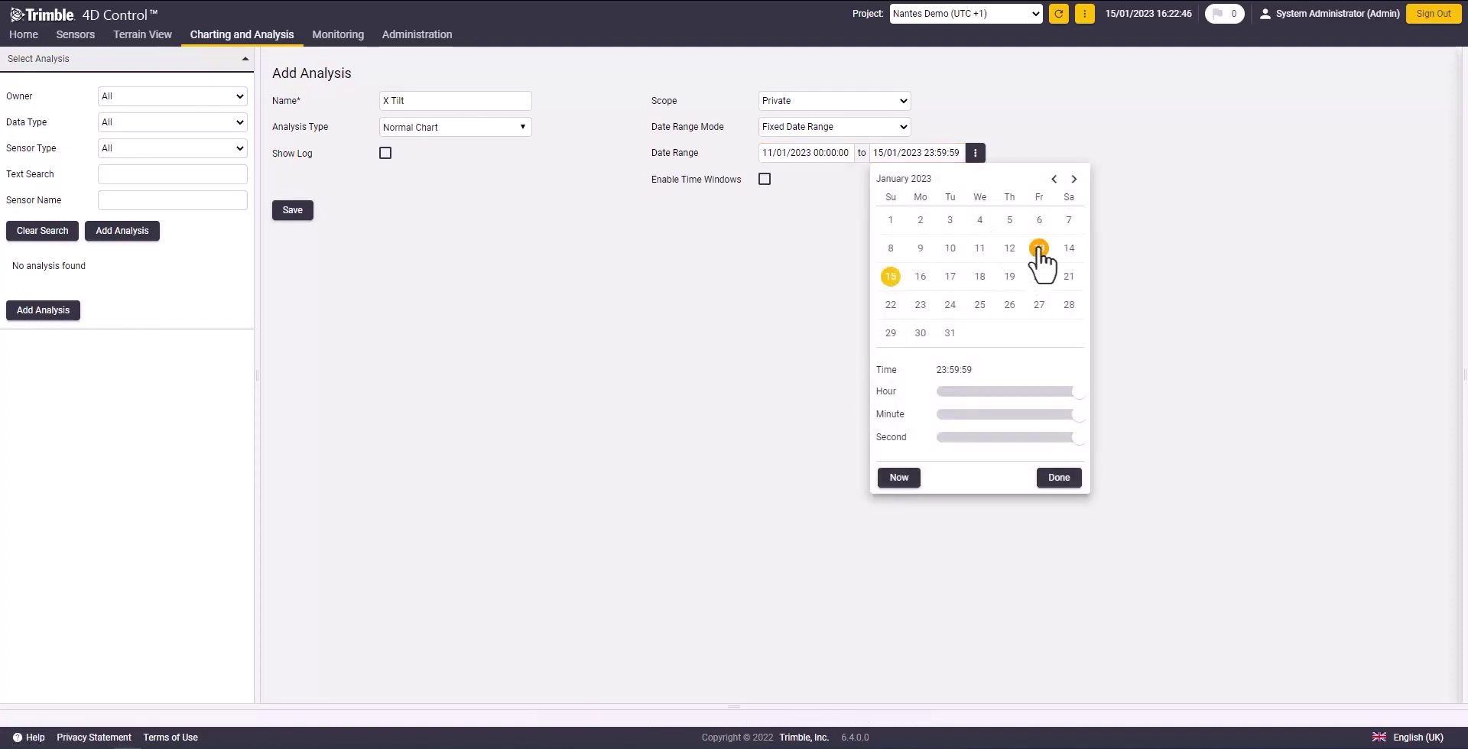
pyautogui.click(803, 226)
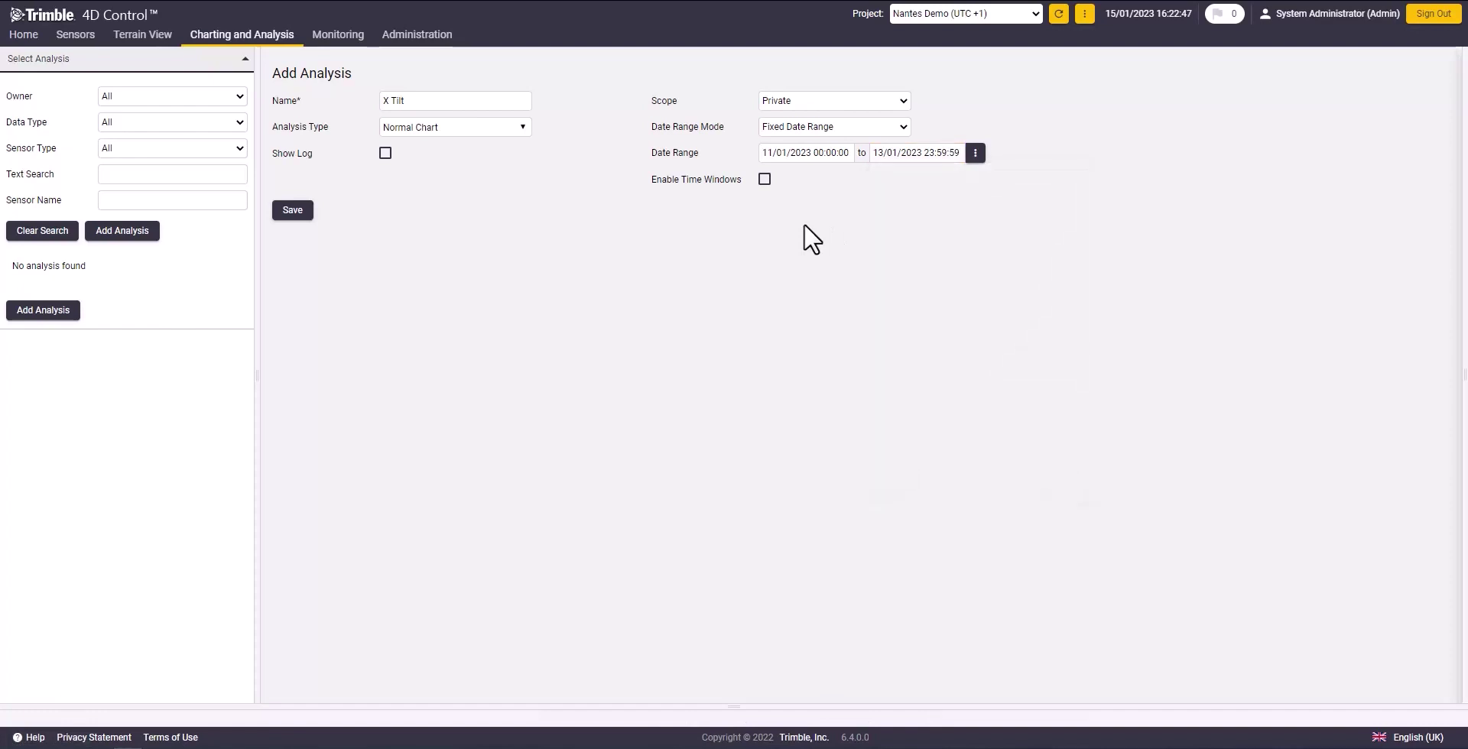
pyautogui.click(308, 217)
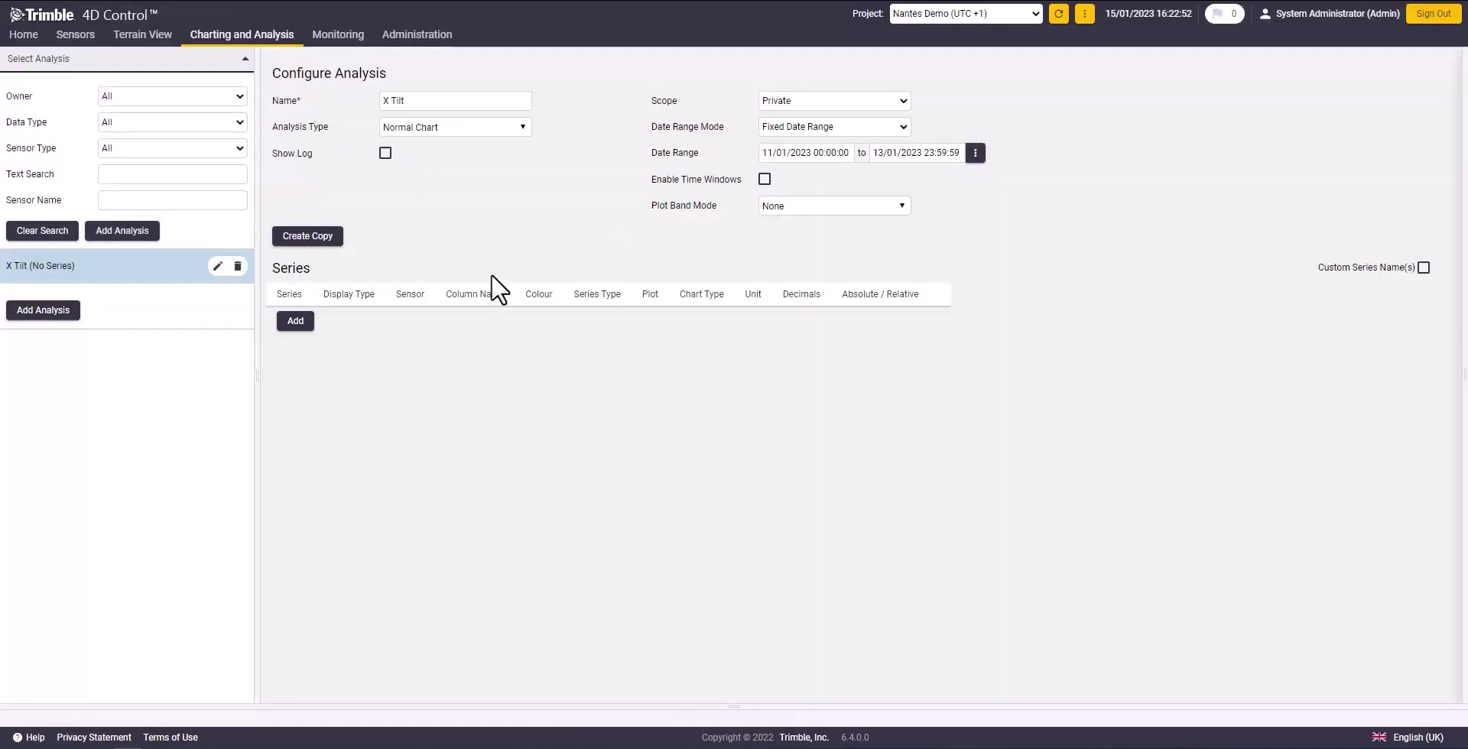
# Add a series using the Tilt data type from the single sensor TILTMETER 1.
pyautogui.click(300, 326)
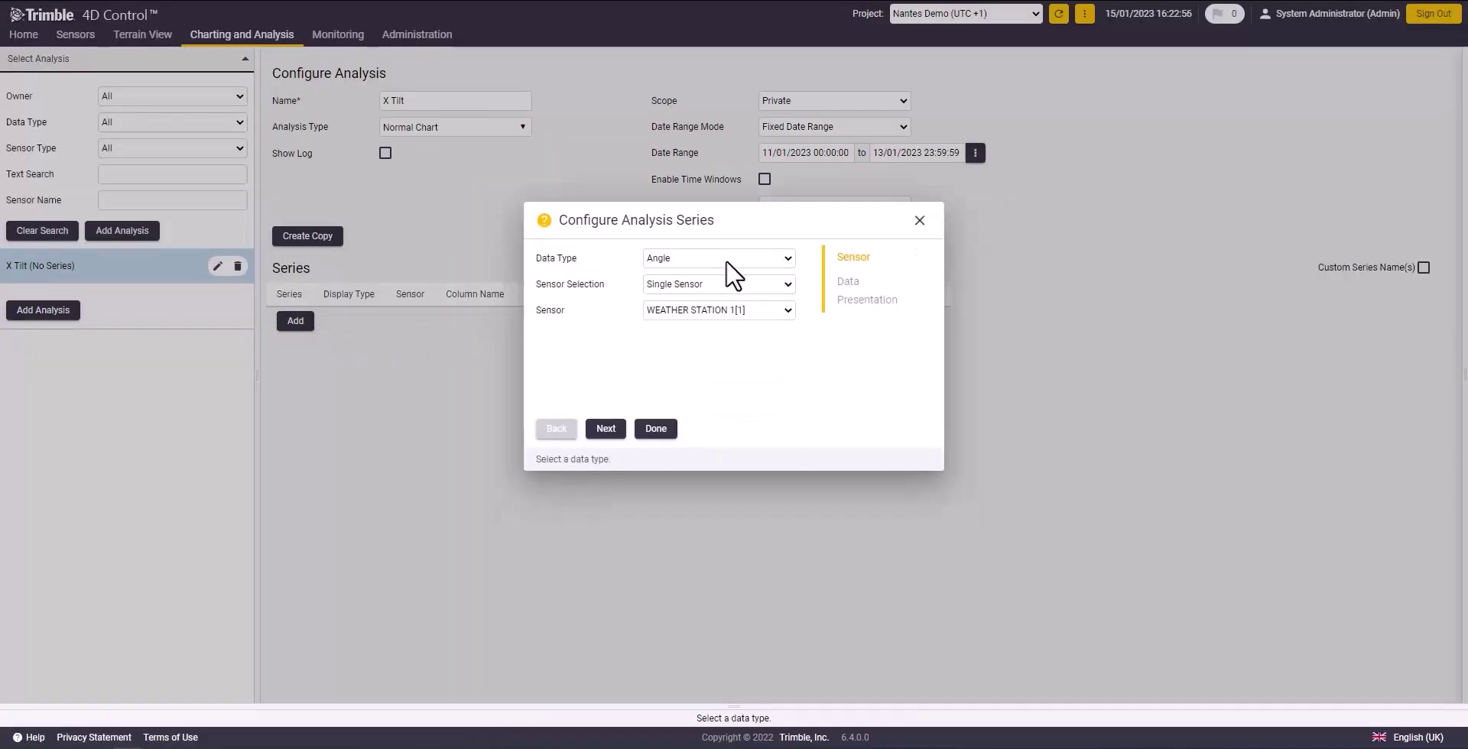
pyautogui.click(786, 258)
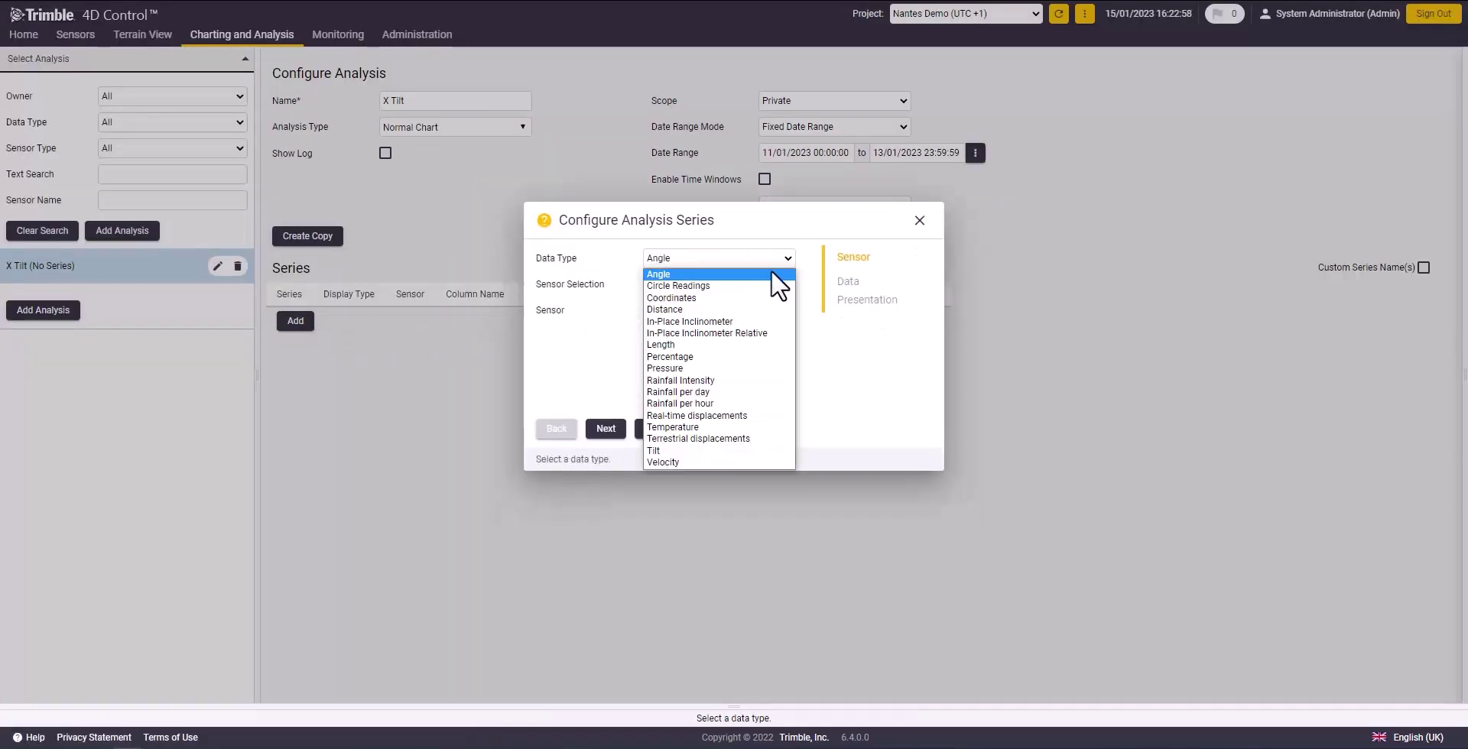
pyautogui.click(735, 450)
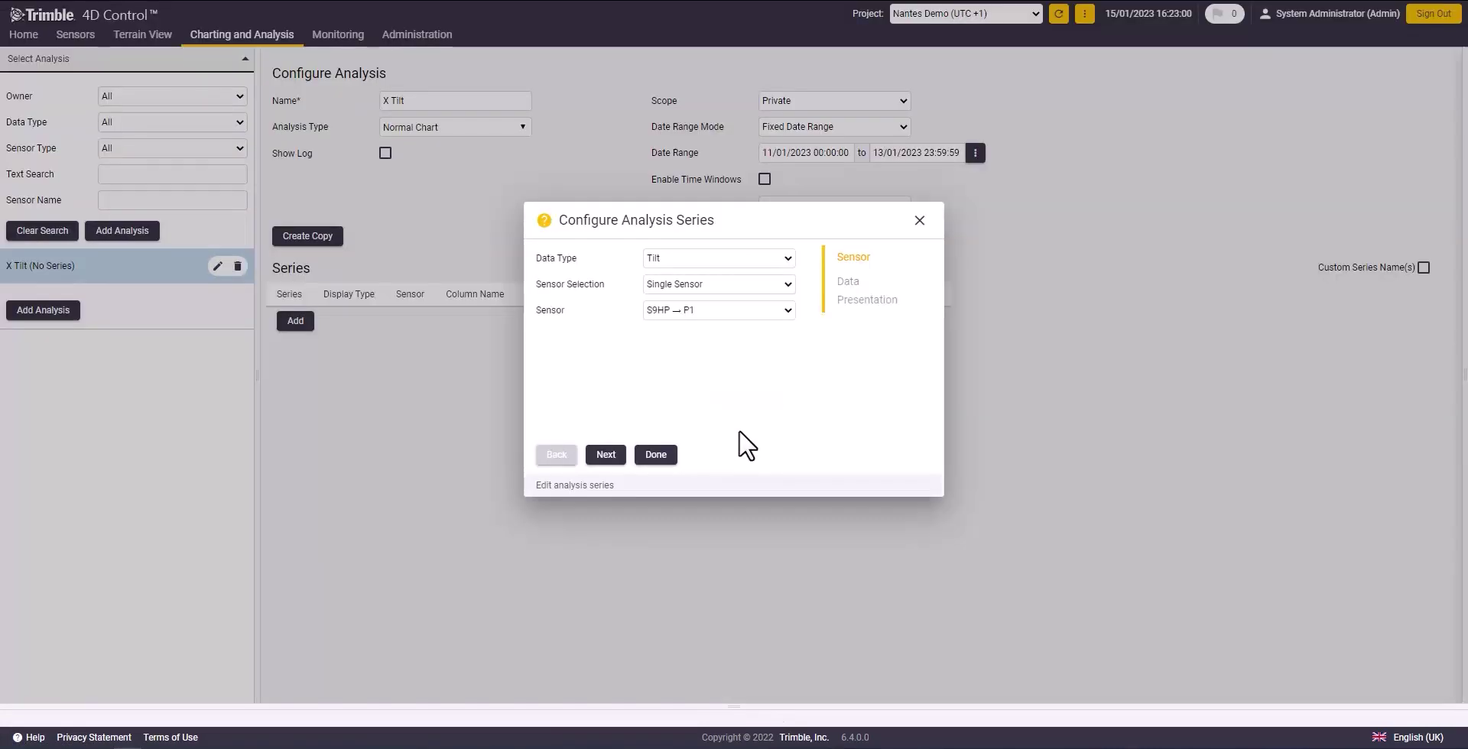
pyautogui.click(787, 284)
pyautogui.click(788, 286)
pyautogui.click(787, 309)
pyautogui.click(765, 349)
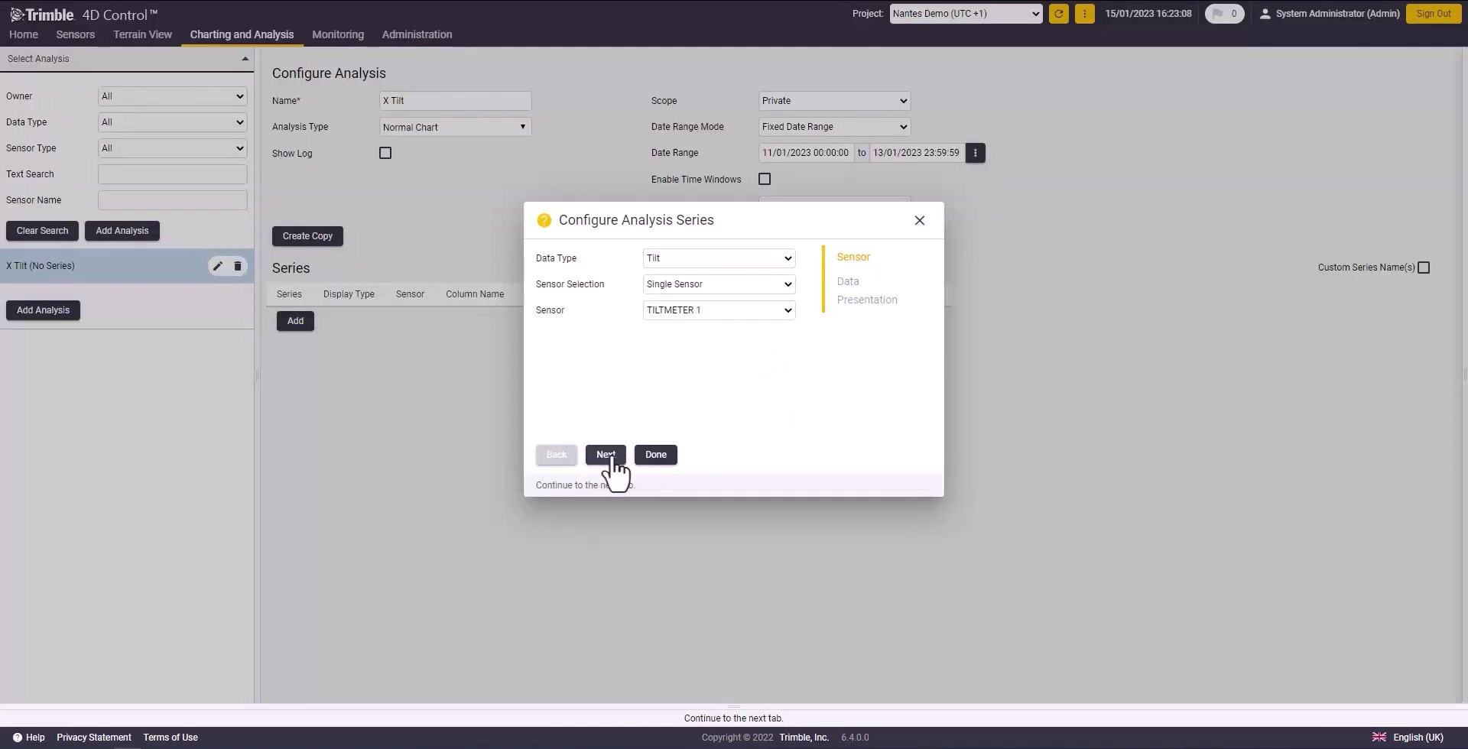
pyautogui.click(605, 455)
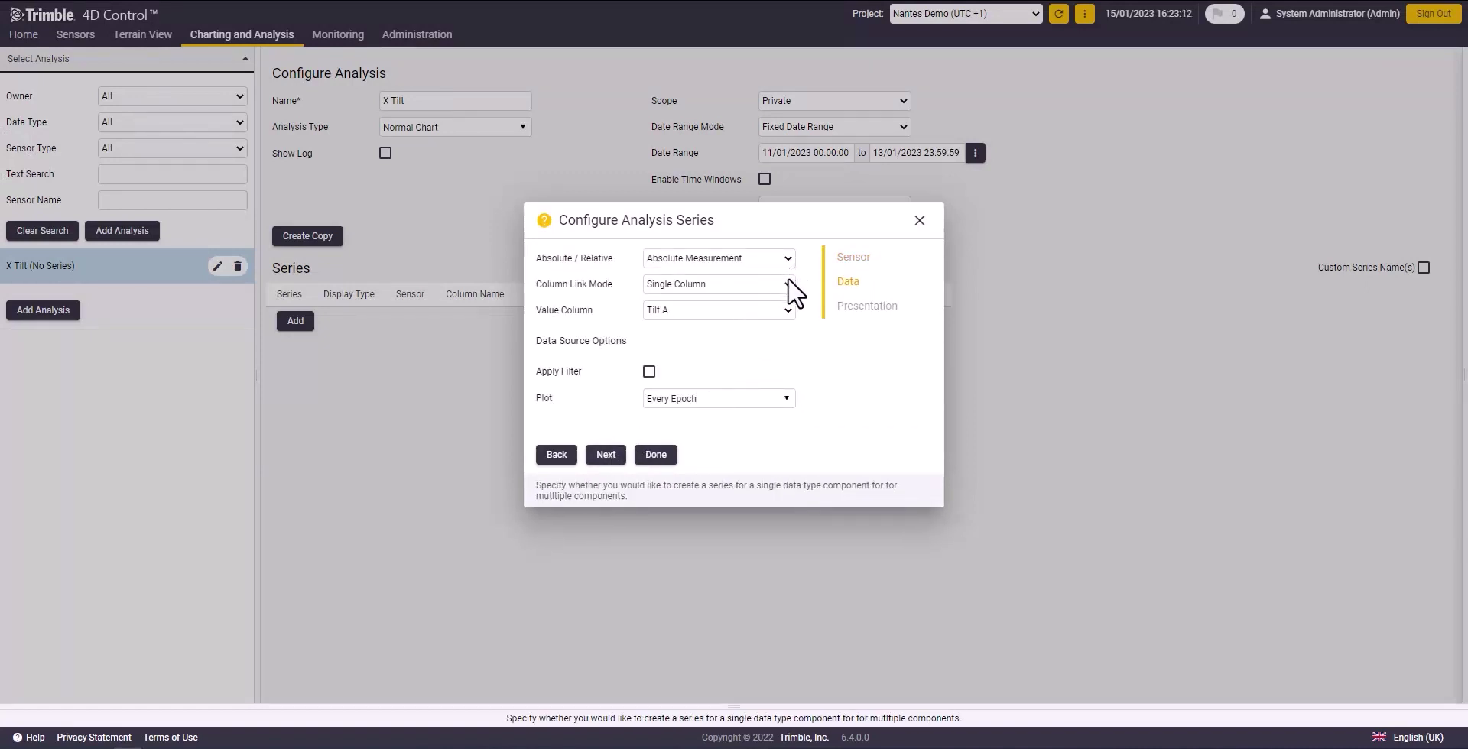
# Keep the Tilt A value column and plot every epoch.
pyautogui.click(787, 311)
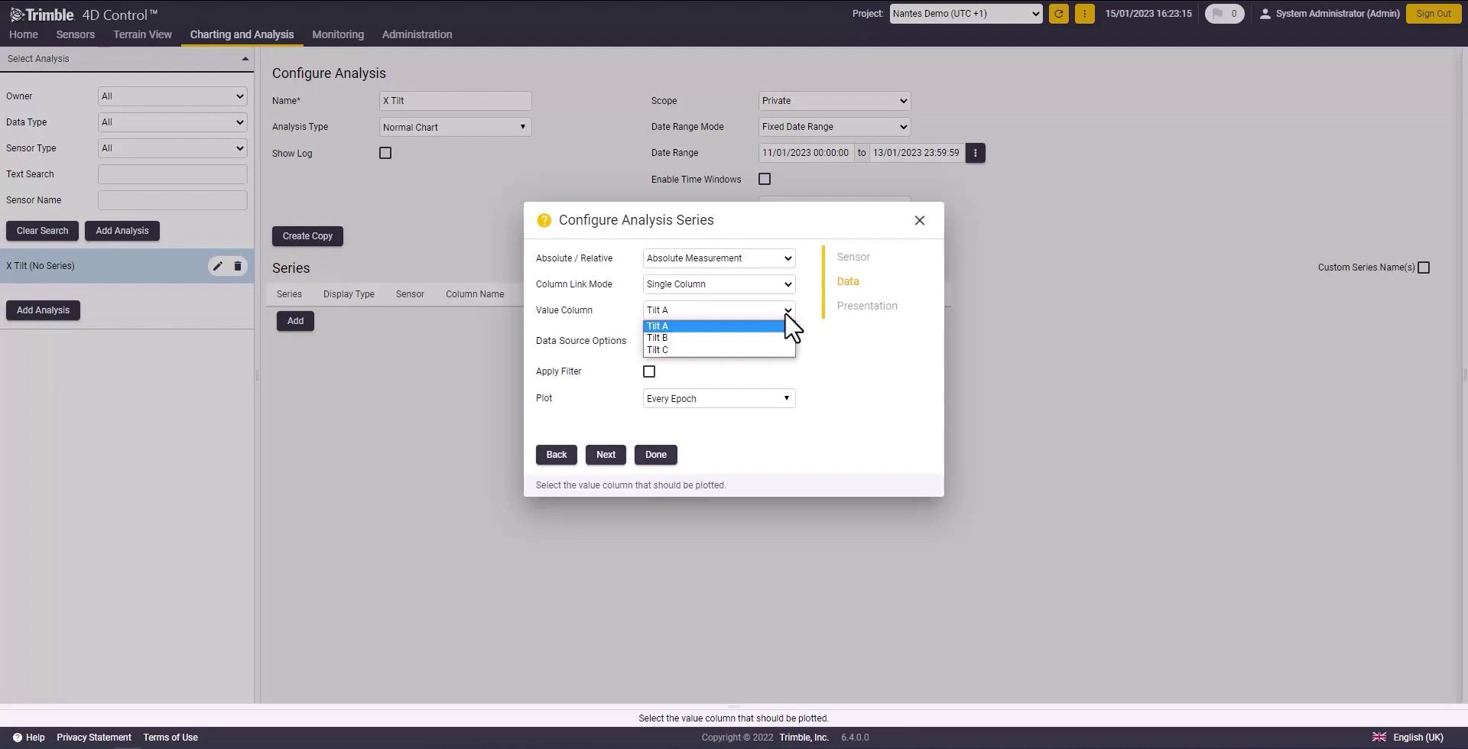
pyautogui.click(692, 400)
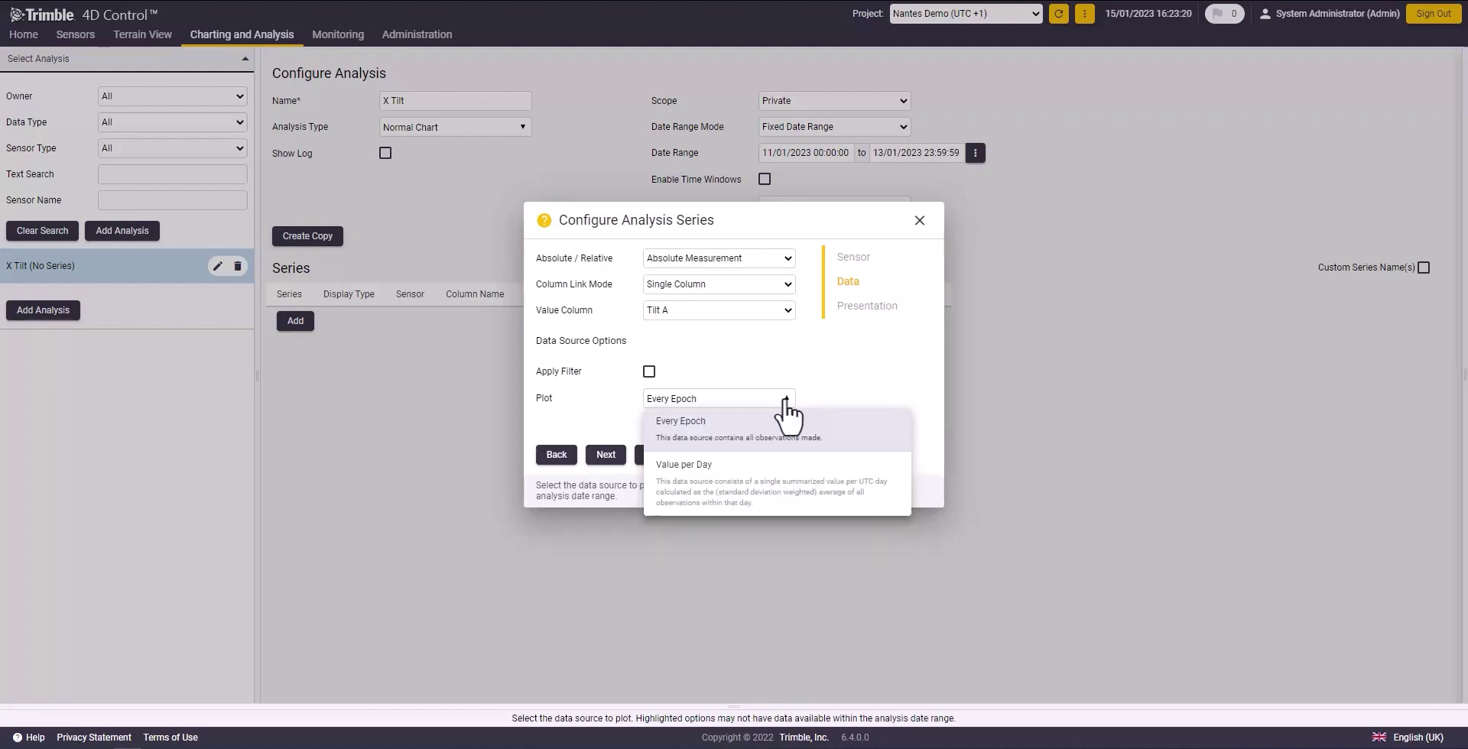
pyautogui.click(771, 428)
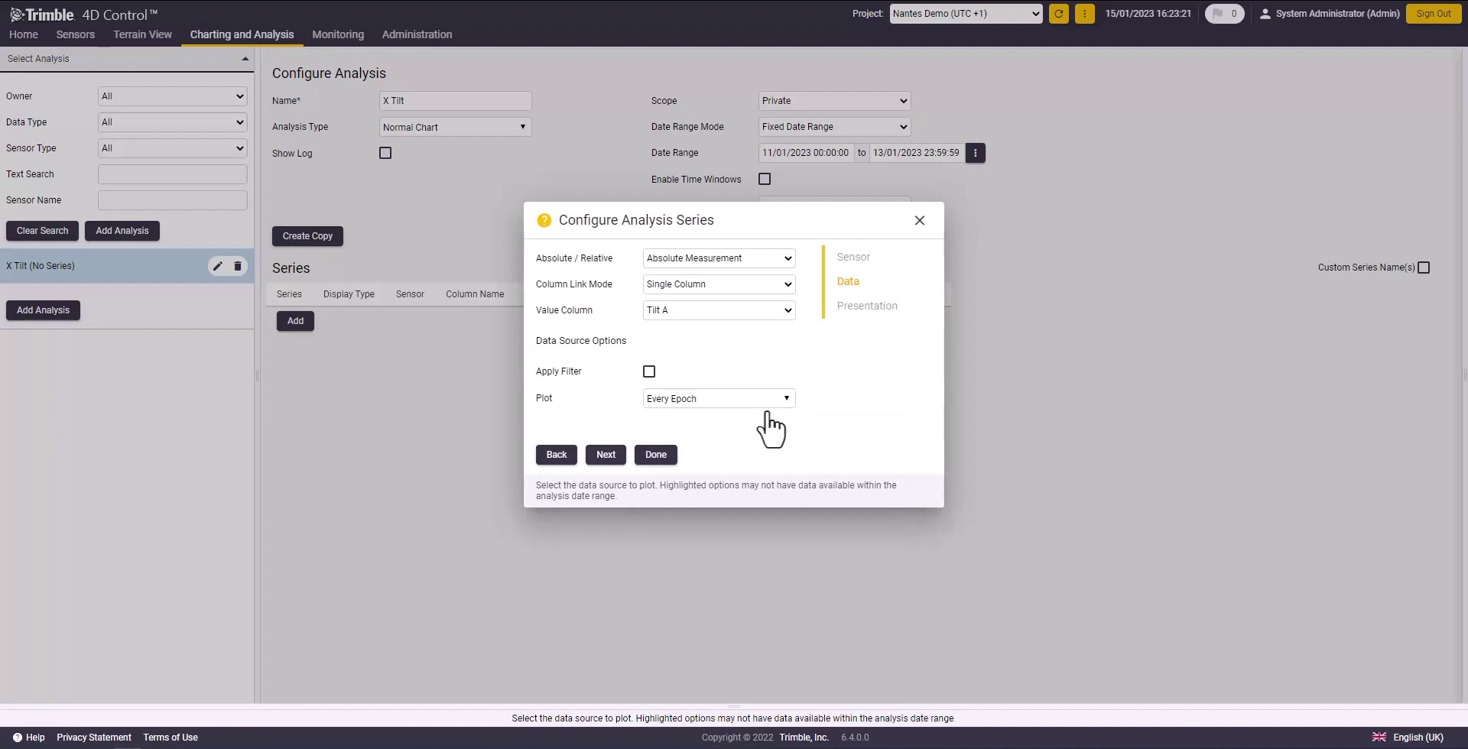
# Name the series 'X Tilt' and draw it as a Spline.
pyautogui.press('Return')
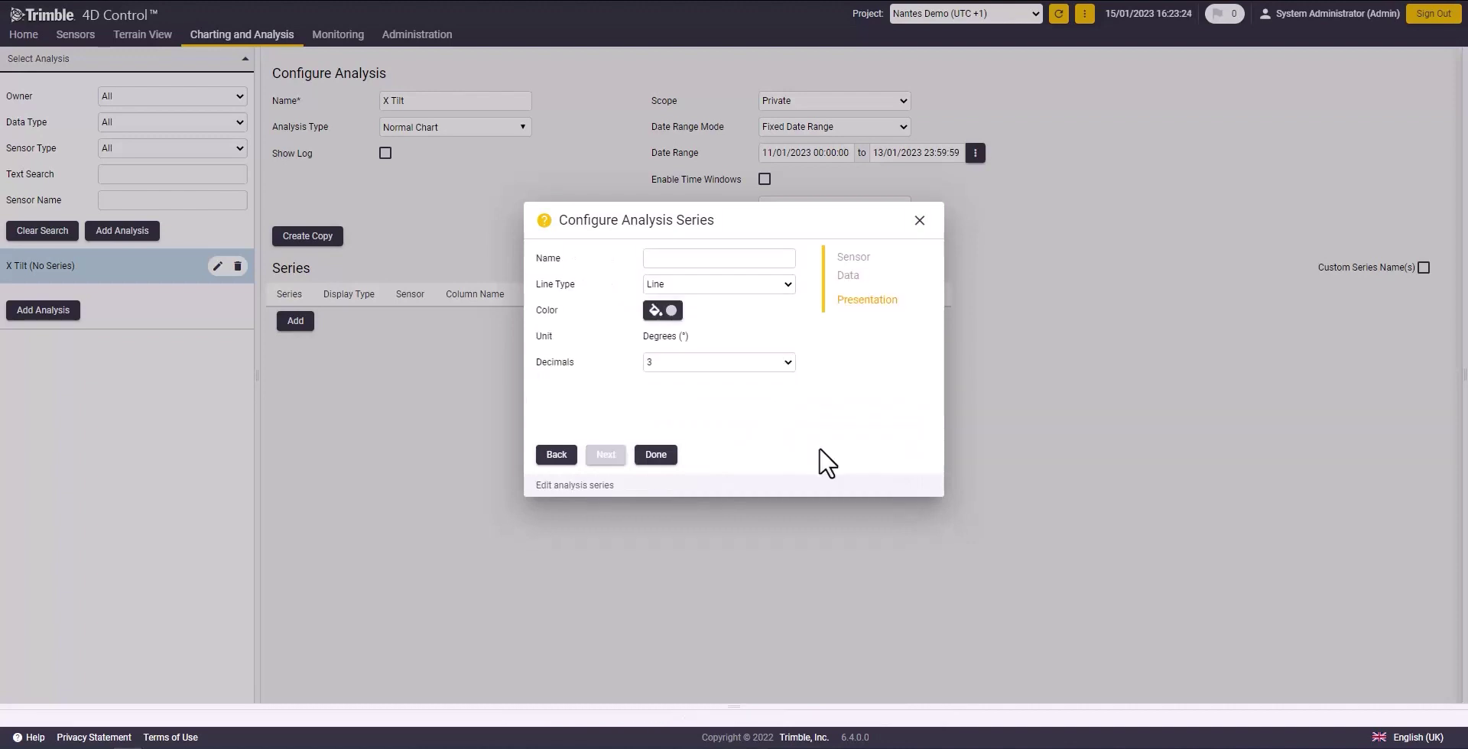
pyautogui.click(771, 261)
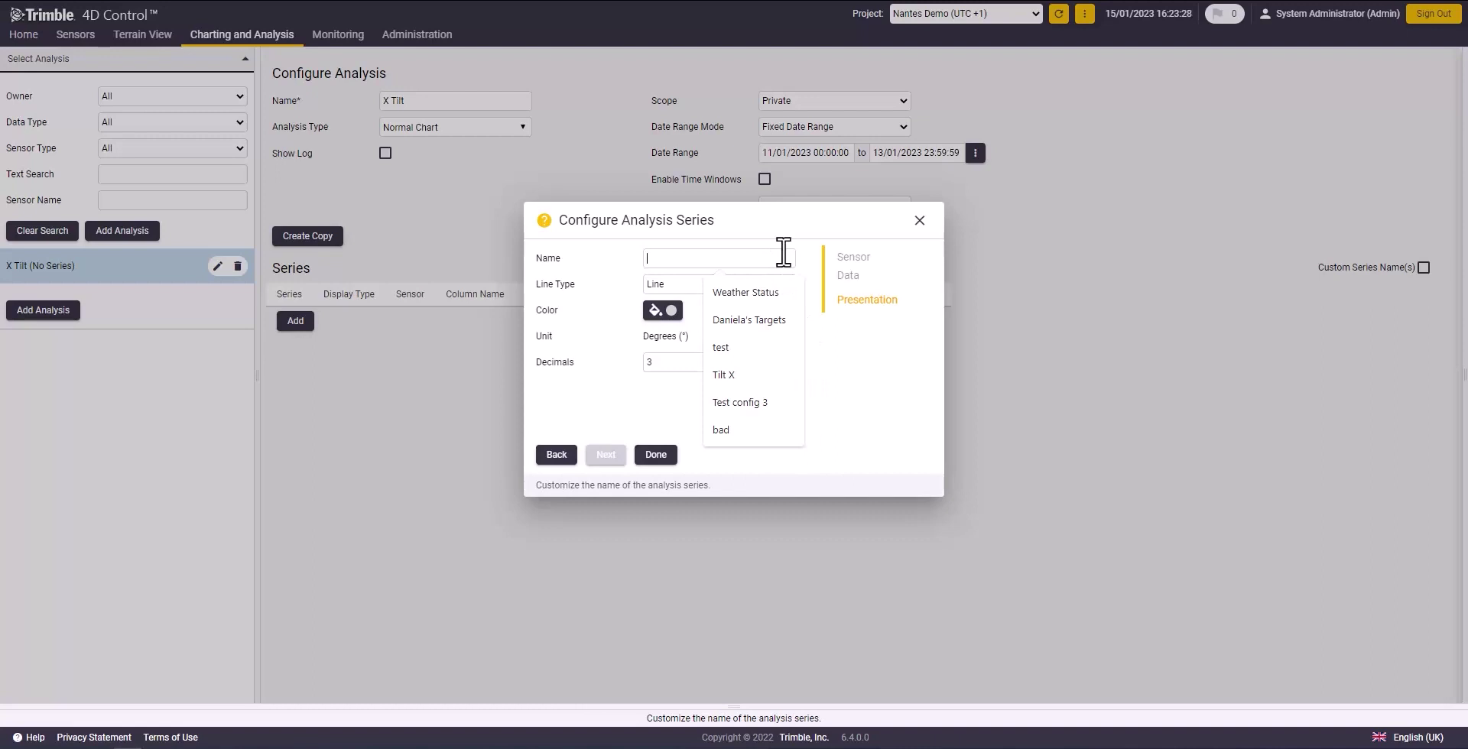
pyautogui.write('X Tilt')
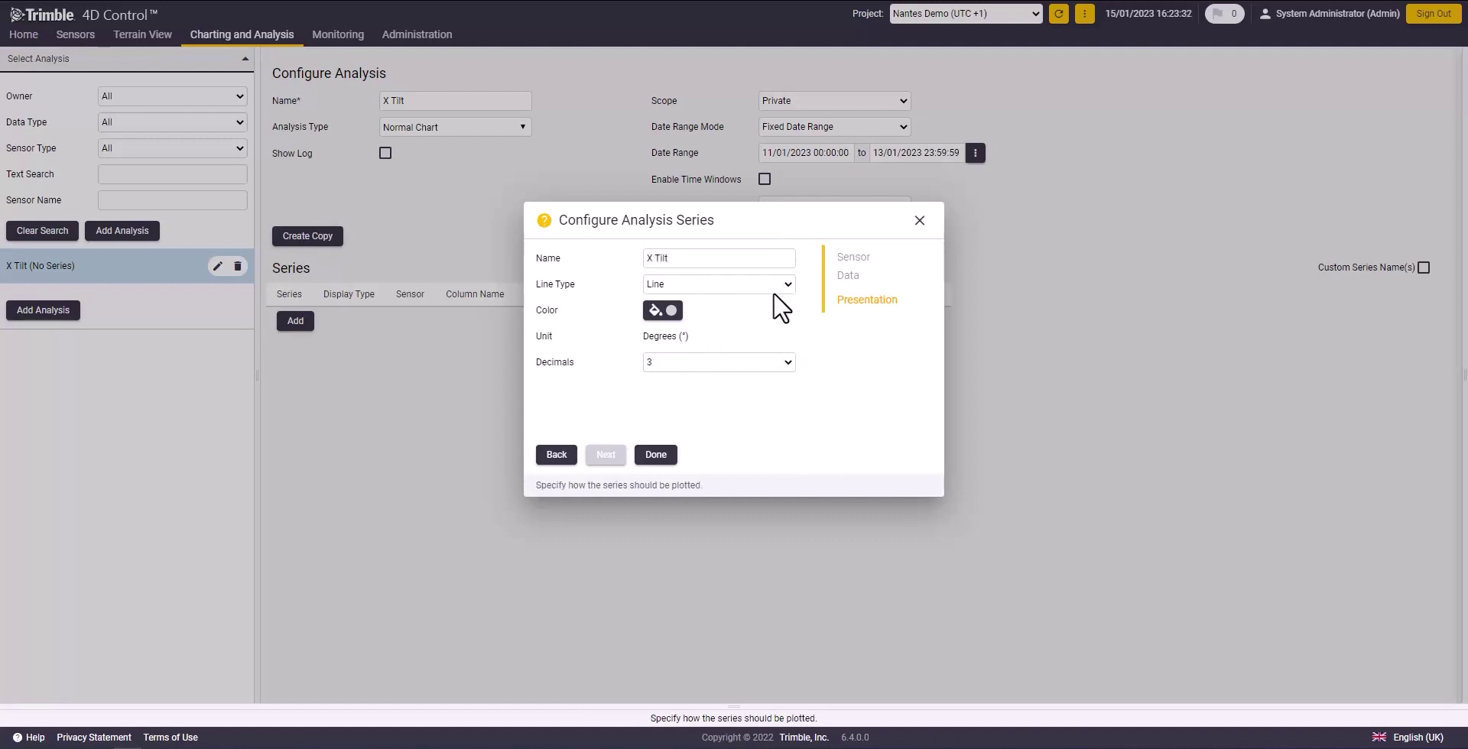
pyautogui.click(780, 287)
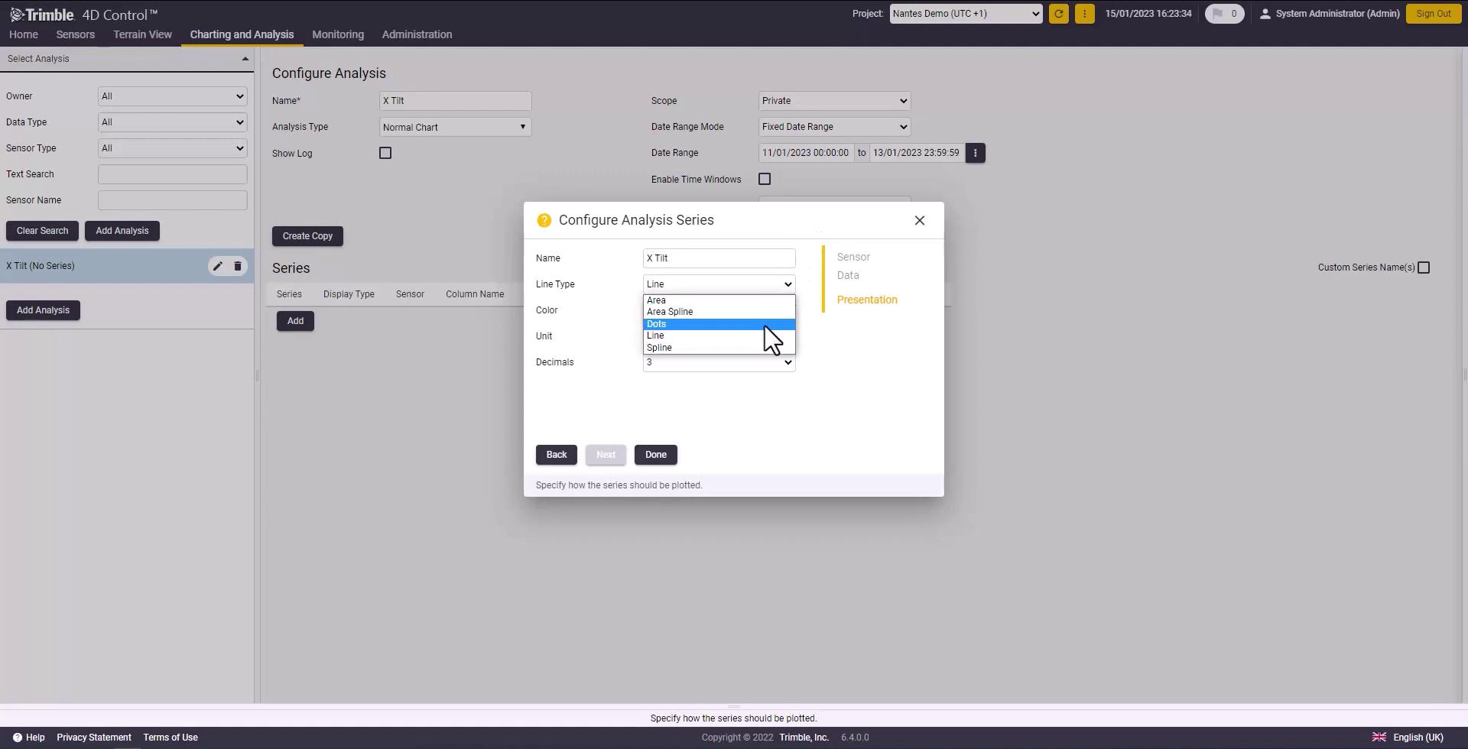
pyautogui.click(763, 348)
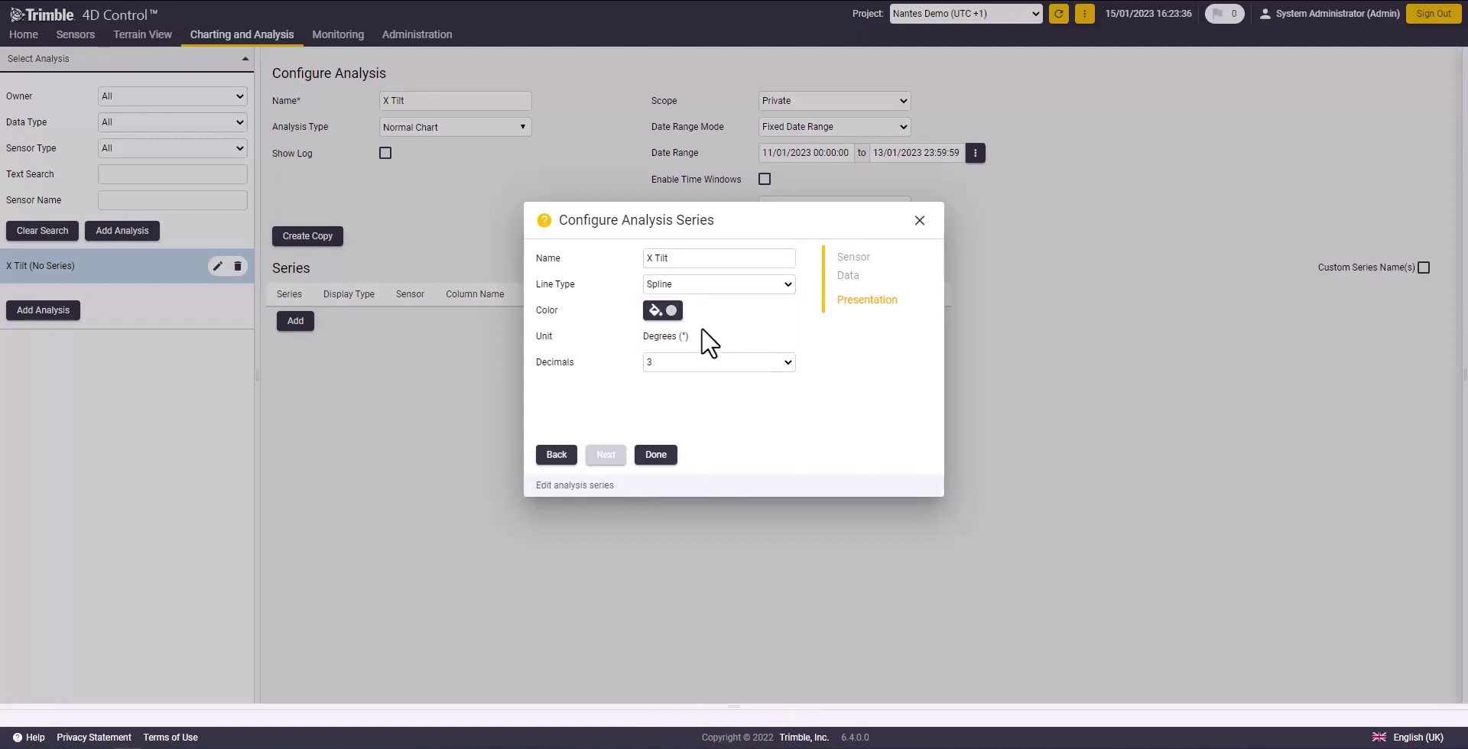
# Colour the series bright cyan with 3 decimals and add it to the analysis.
pyautogui.click(673, 315)
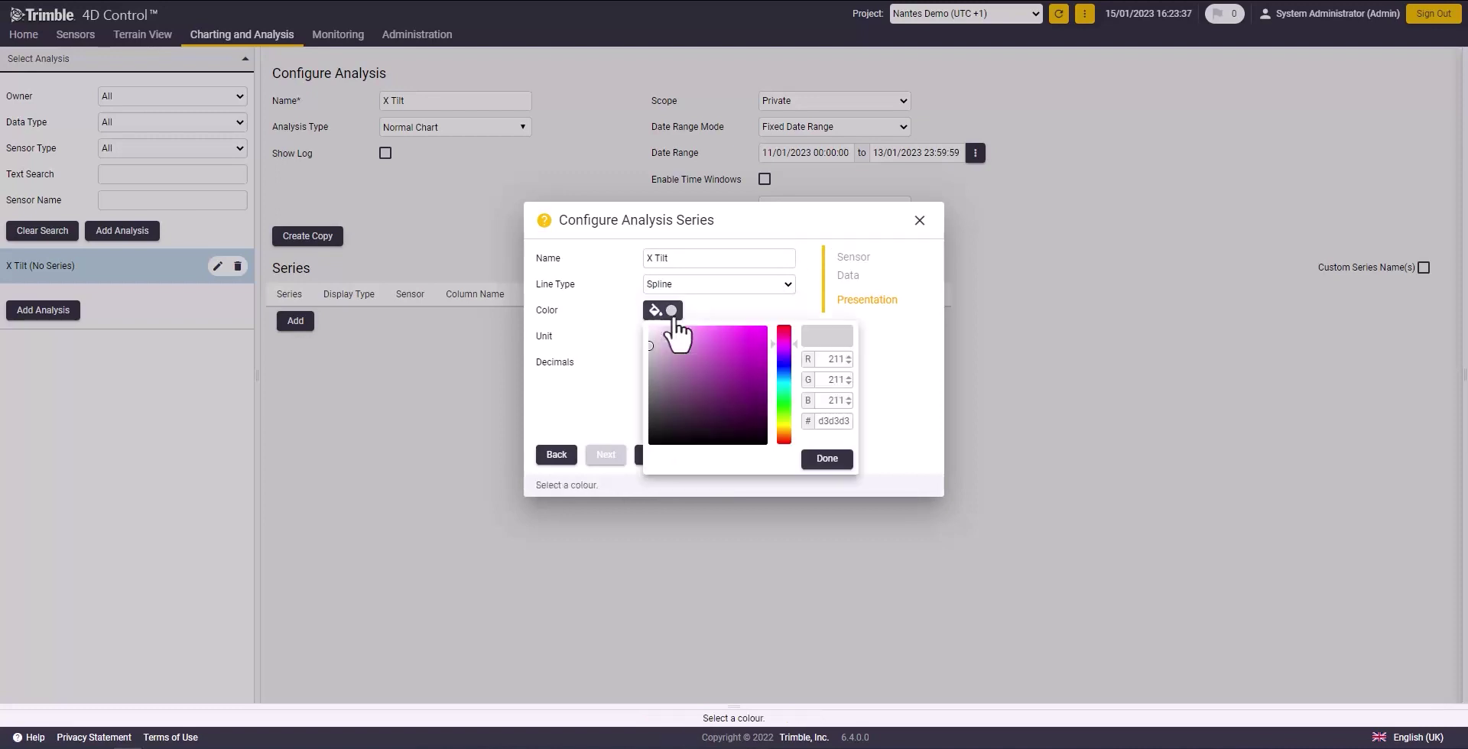
pyautogui.click(787, 379)
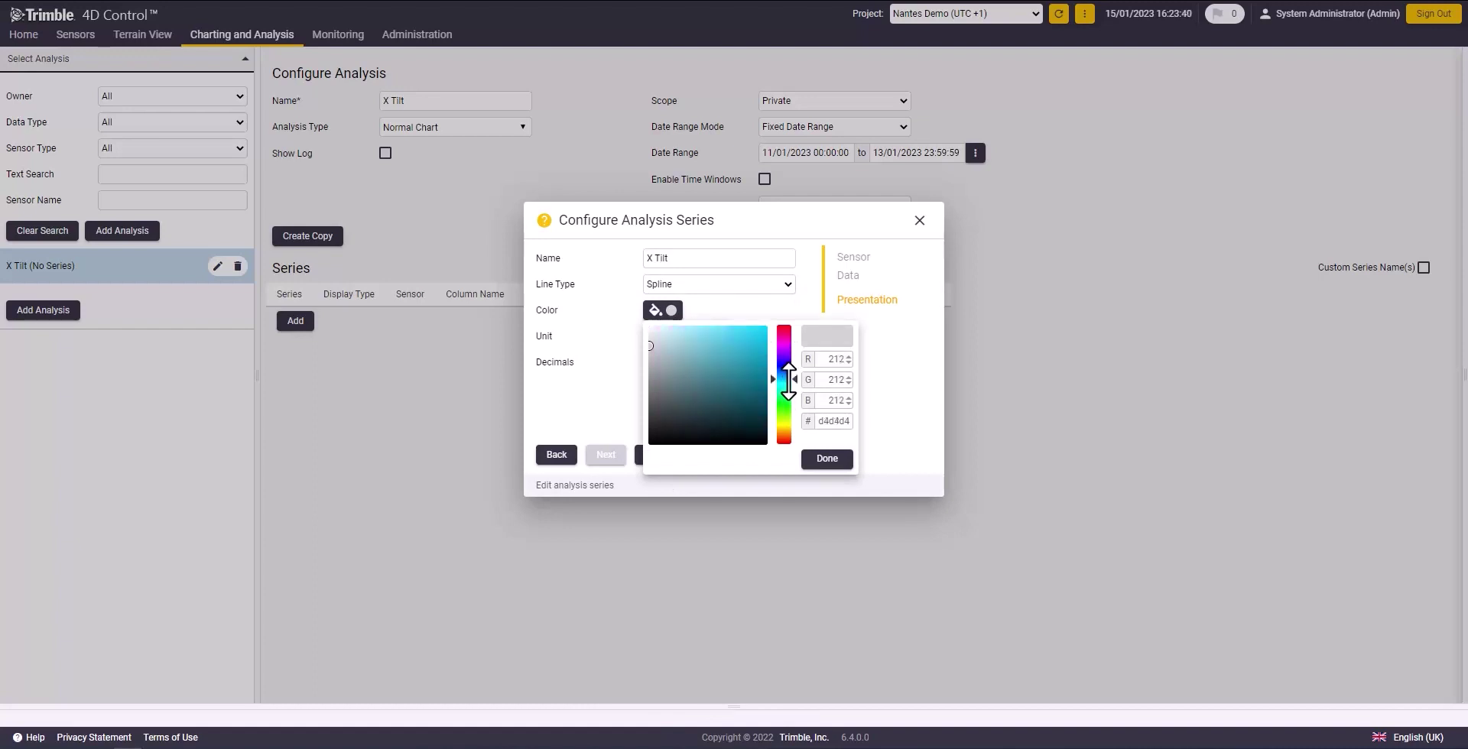
pyautogui.click(756, 334)
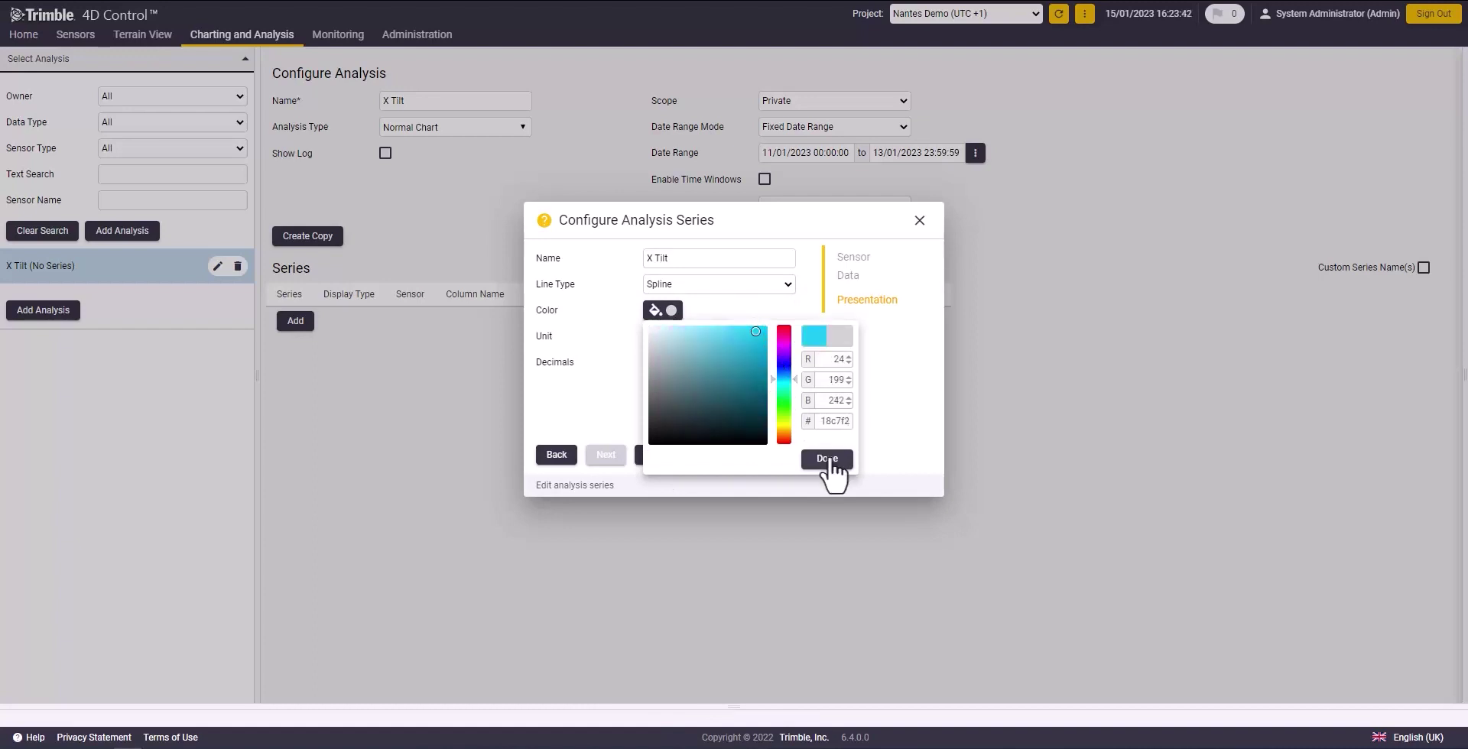
pyautogui.click(828, 461)
pyautogui.click(786, 362)
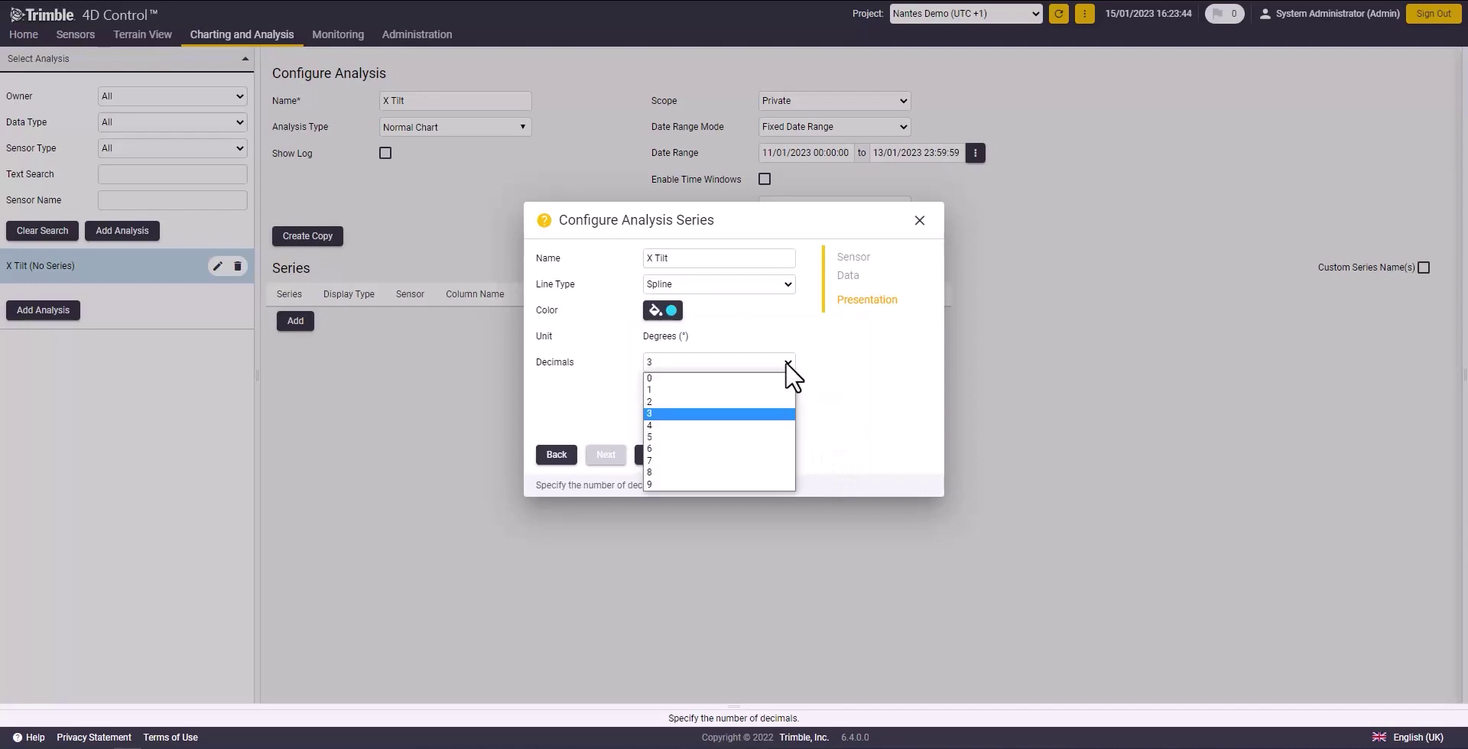
pyautogui.click(757, 417)
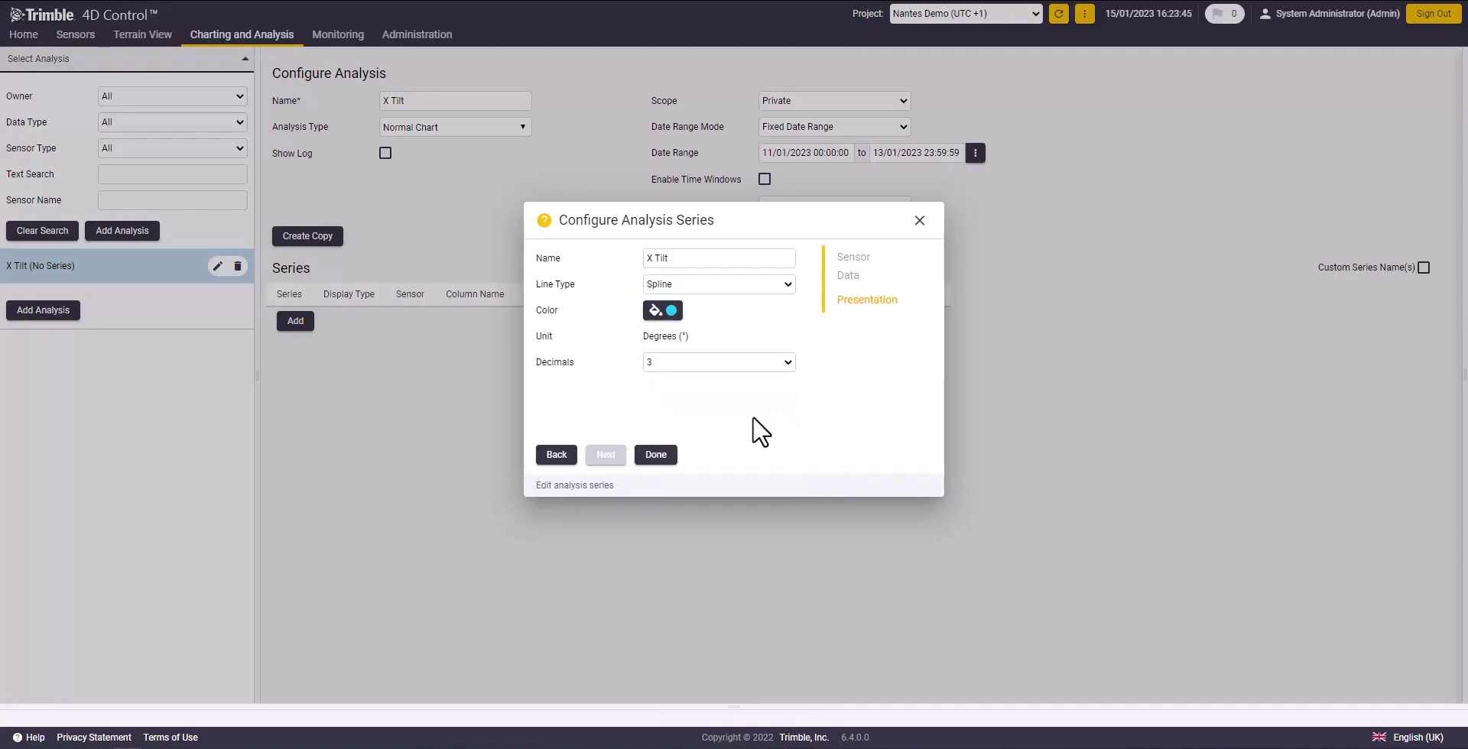
pyautogui.click(659, 456)
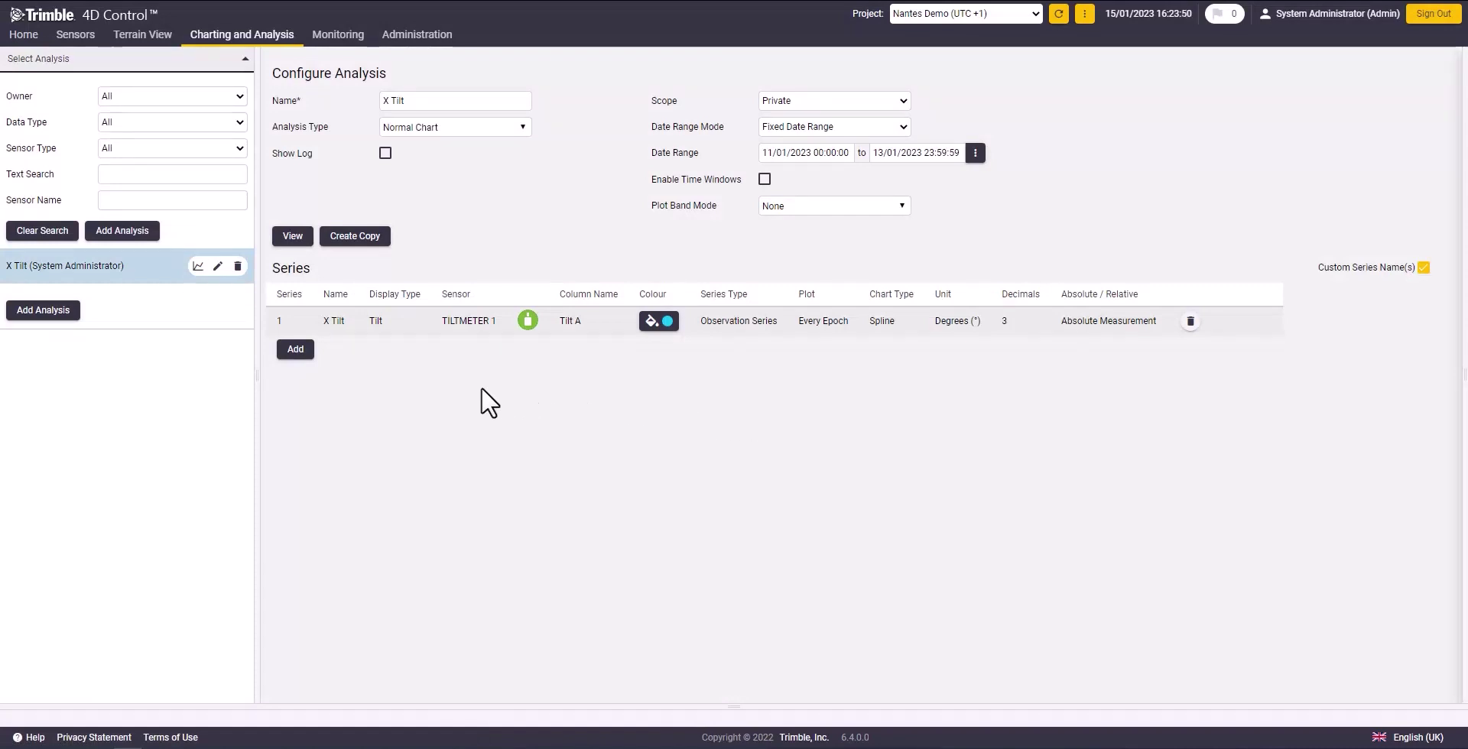
# Set the X Tilt analysis plot band mode to Ranges and save.
pyautogui.click(831, 207)
pyautogui.click(828, 274)
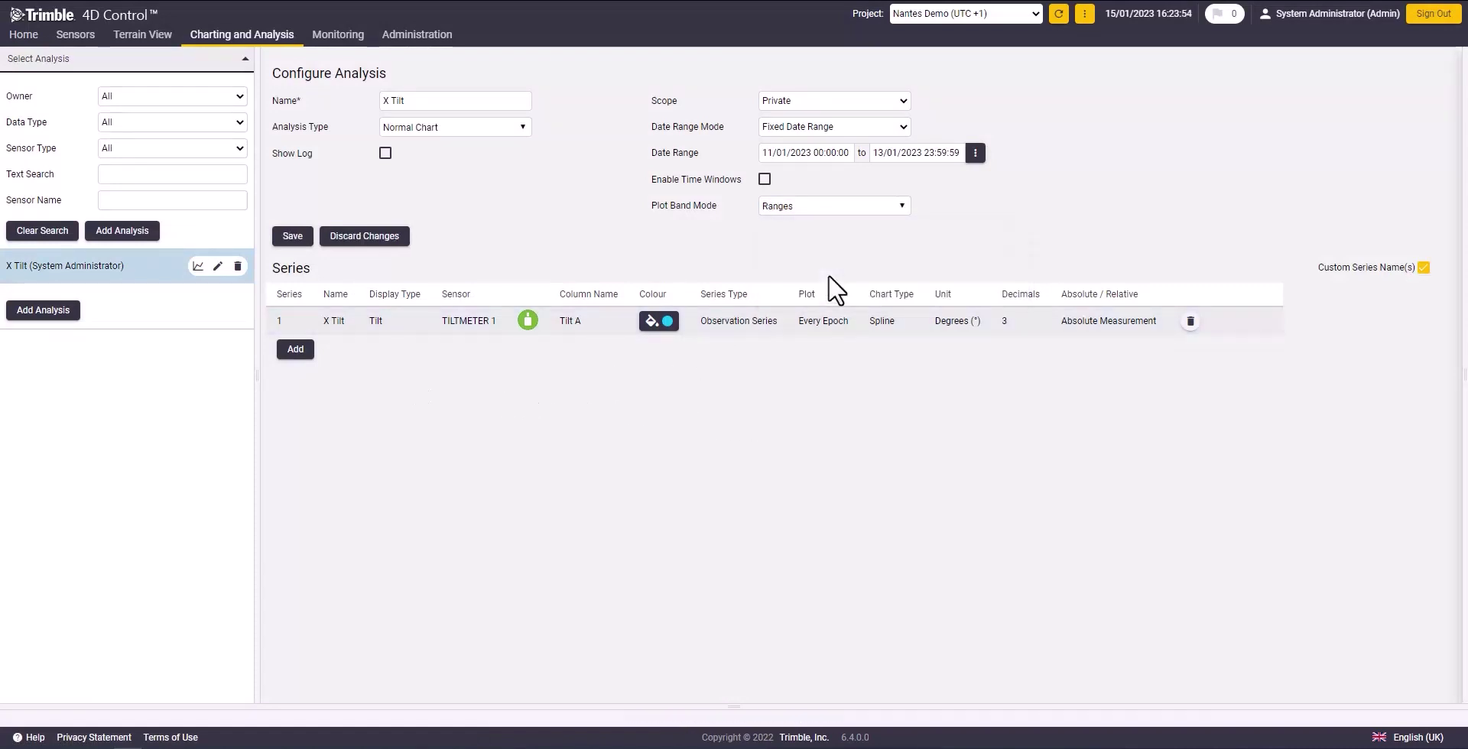
pyautogui.click(300, 241)
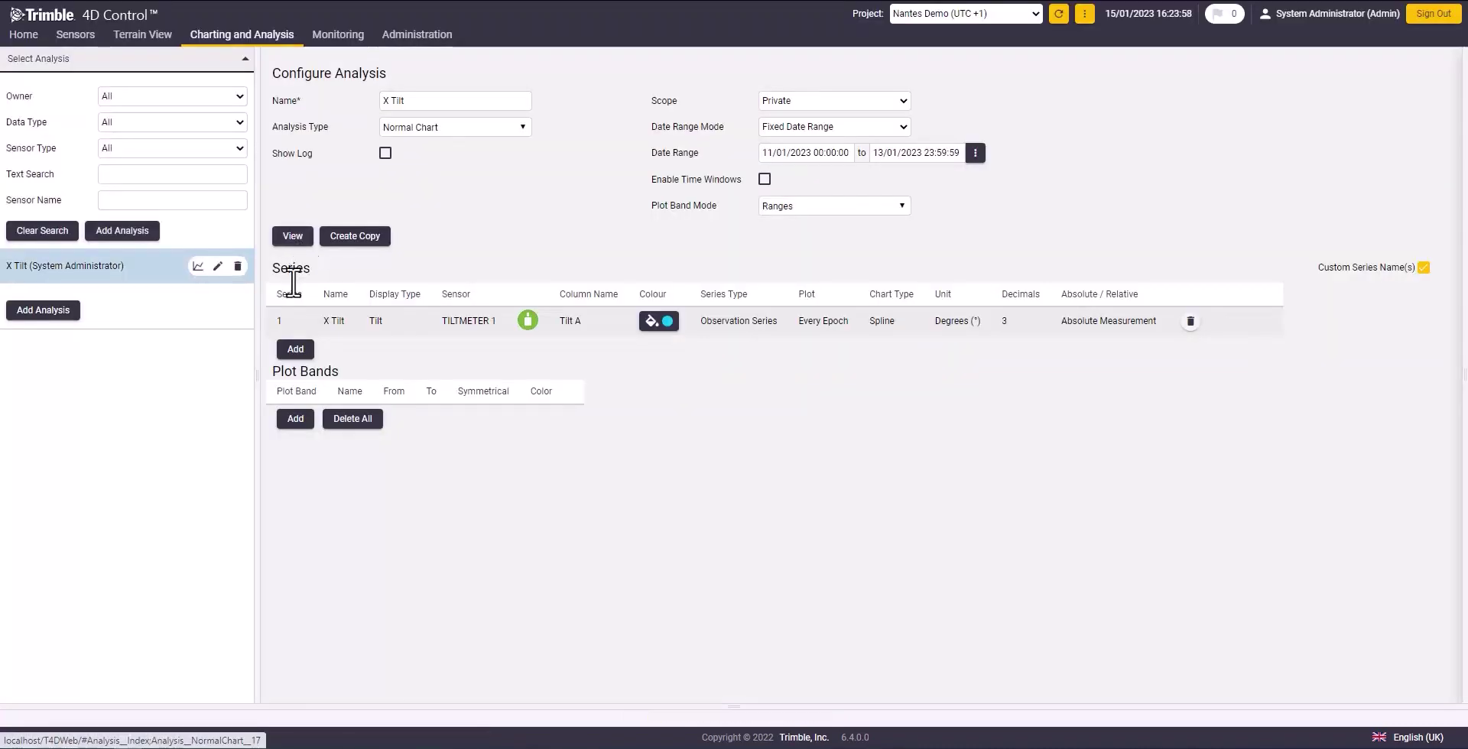
# Add a yellow plot band named Normal covering 0.65–0.8.
pyautogui.click(296, 419)
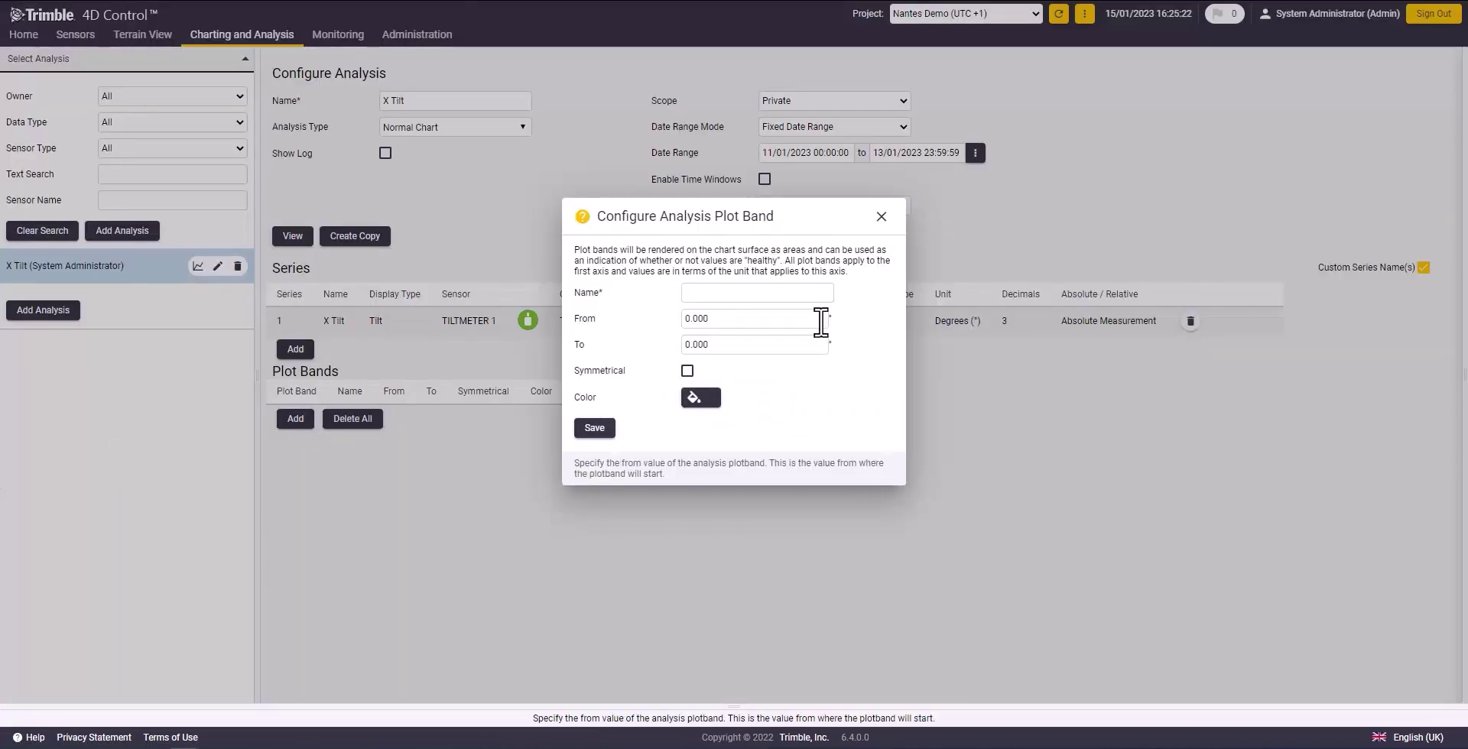
pyautogui.click(812, 294)
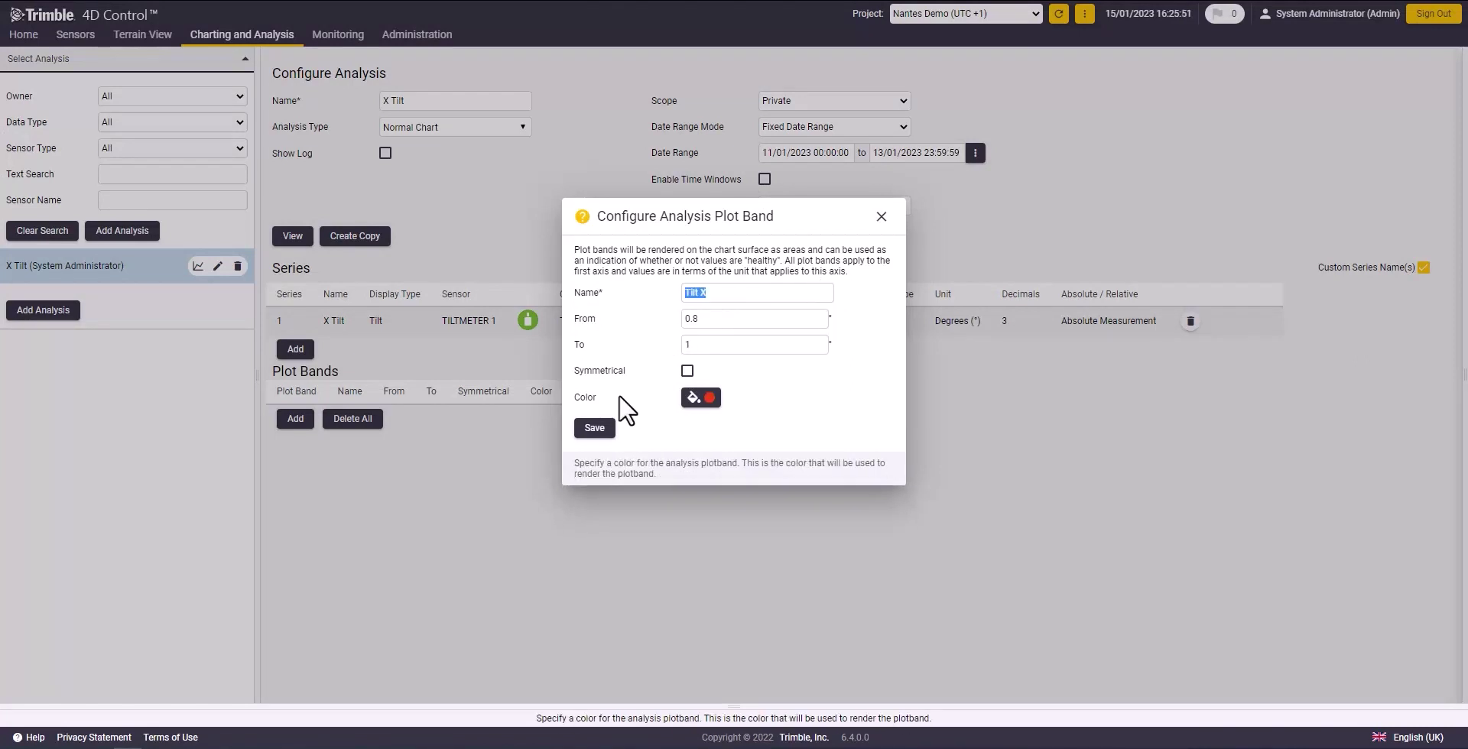
pyautogui.press('BackSpace')
pyautogui.write('M')
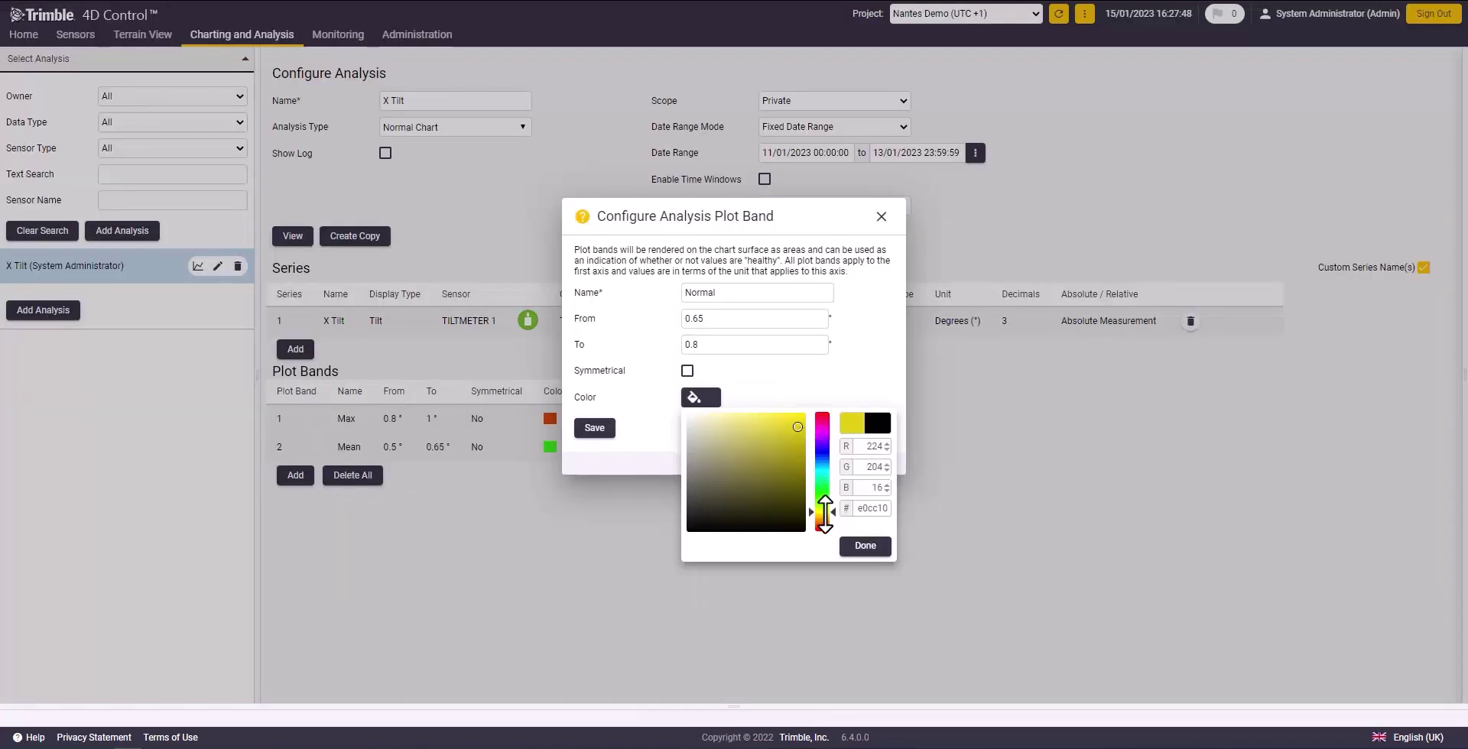
pyautogui.click(822, 515)
pyautogui.click(798, 423)
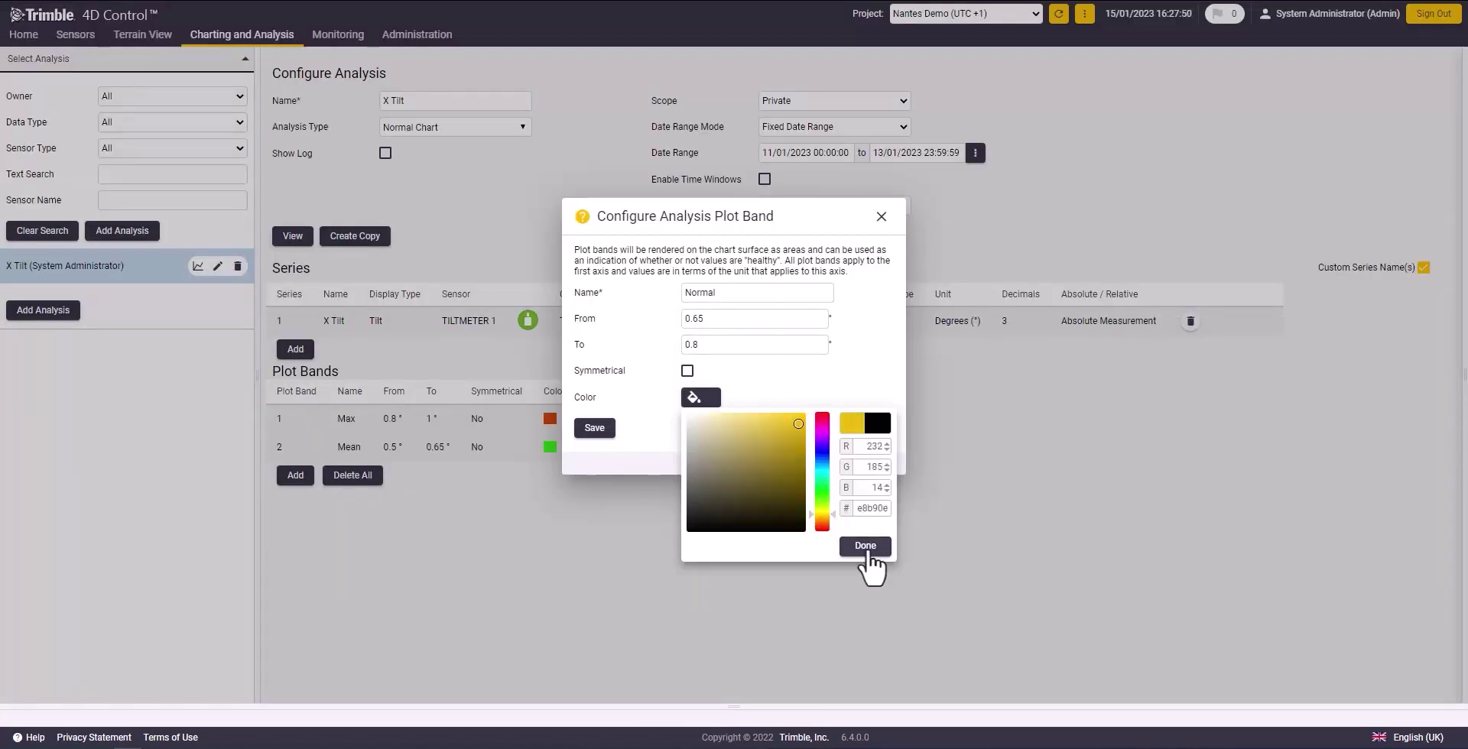
pyautogui.click(865, 546)
pyautogui.click(594, 428)
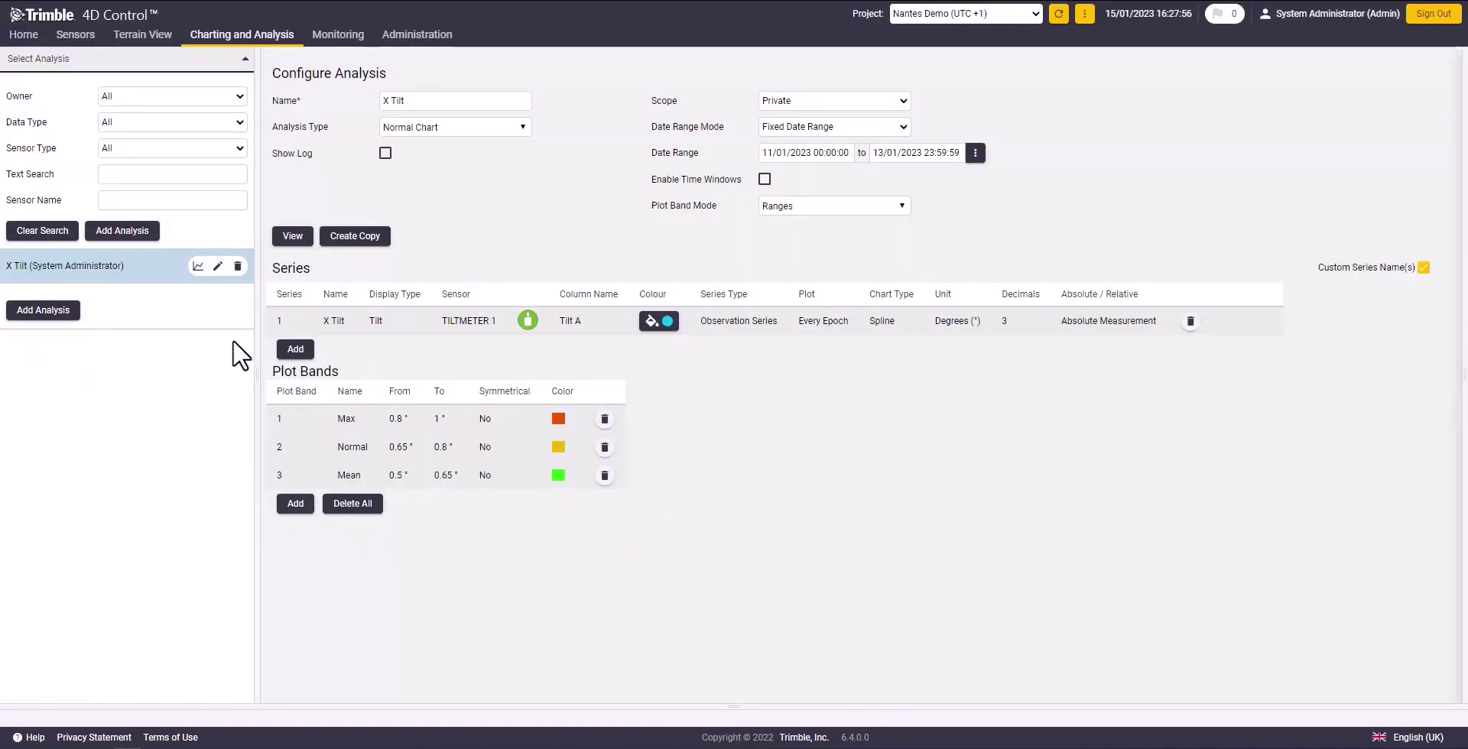
# Open the X Tilt chart and set its Y axis scaling to Max 1, Min 0.5.
pyautogui.click(197, 266)
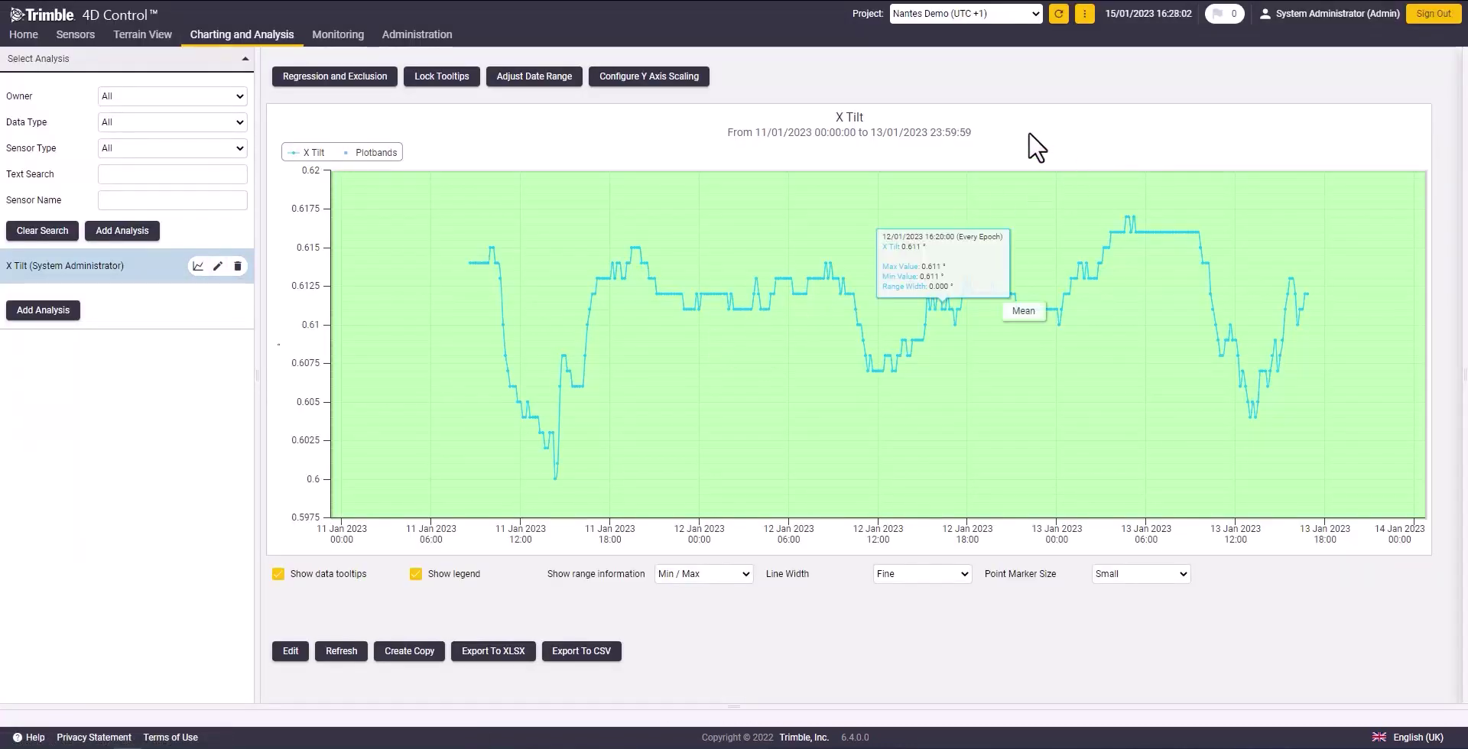
pyautogui.click(673, 79)
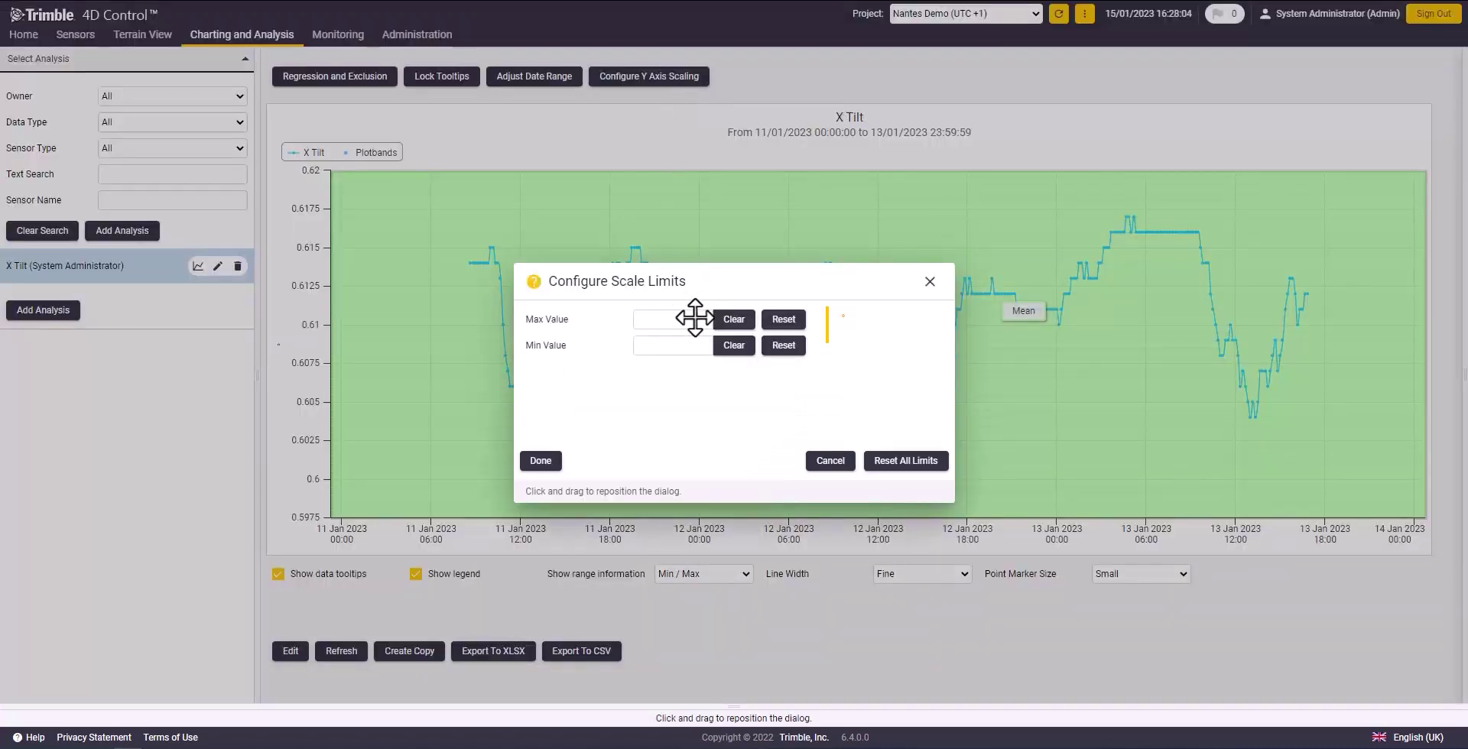
pyautogui.click(696, 322)
pyautogui.write('1')
pyautogui.click(696, 344)
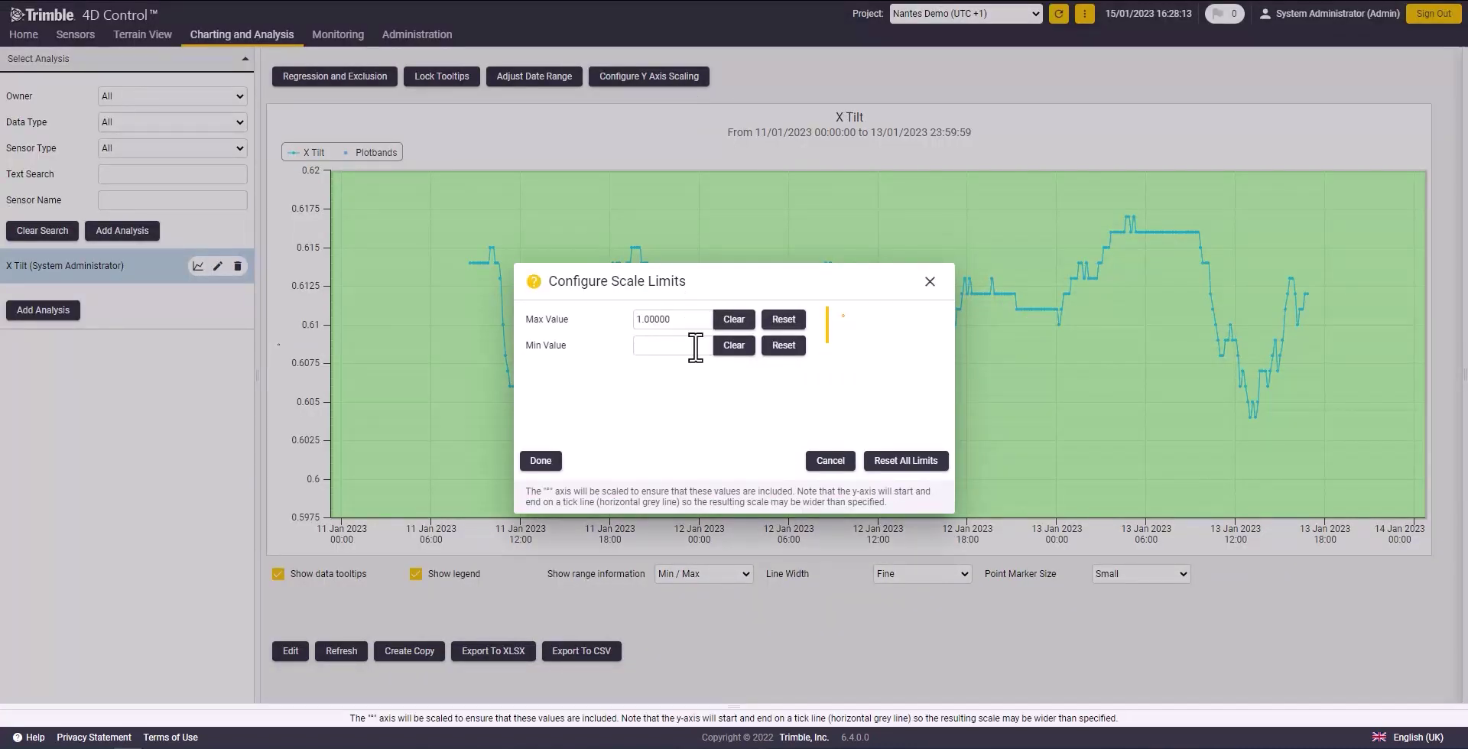
pyautogui.write('0.5')
pyautogui.click(540, 461)
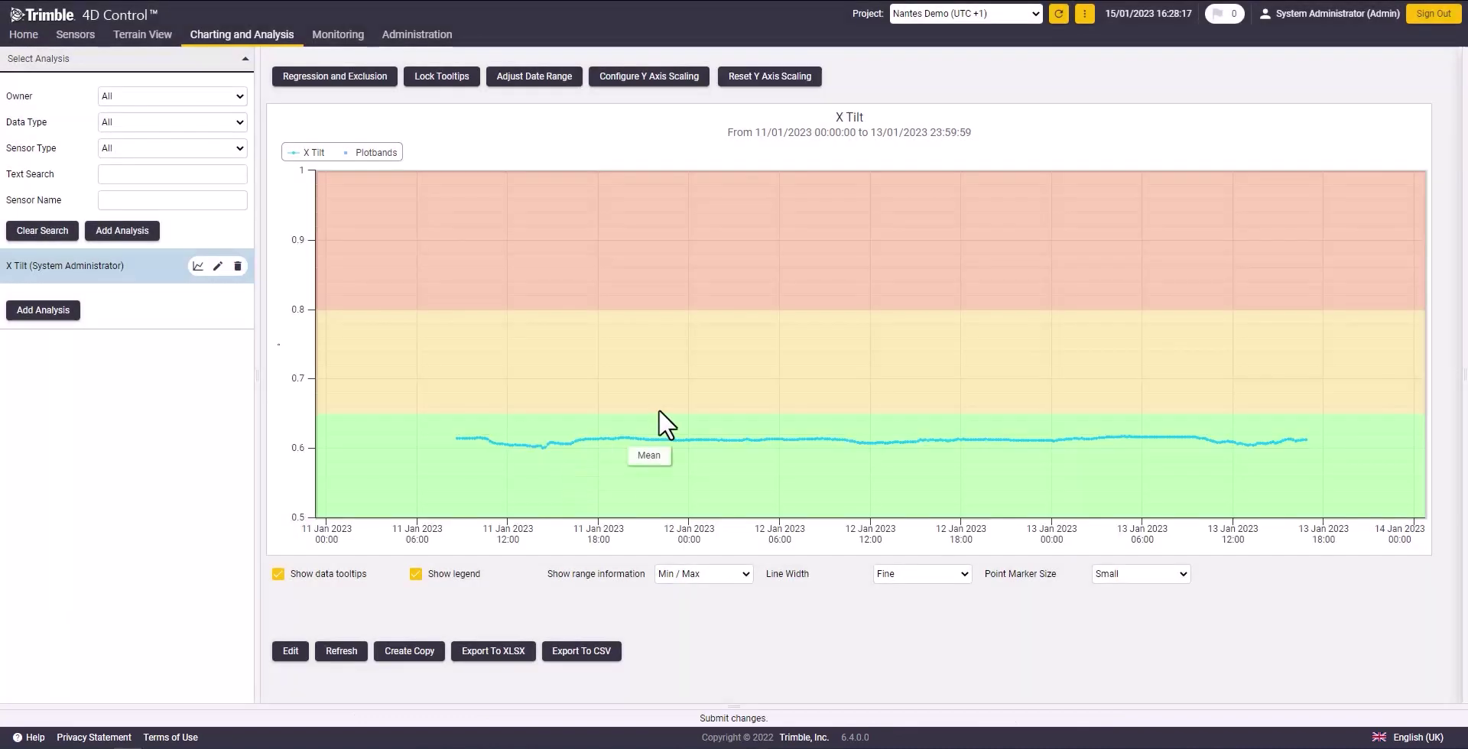
# Create a Windrose-type analysis named 'WindRose' with dates 11/01/2023 to 13/01/2023.
pyautogui.click(133, 240)
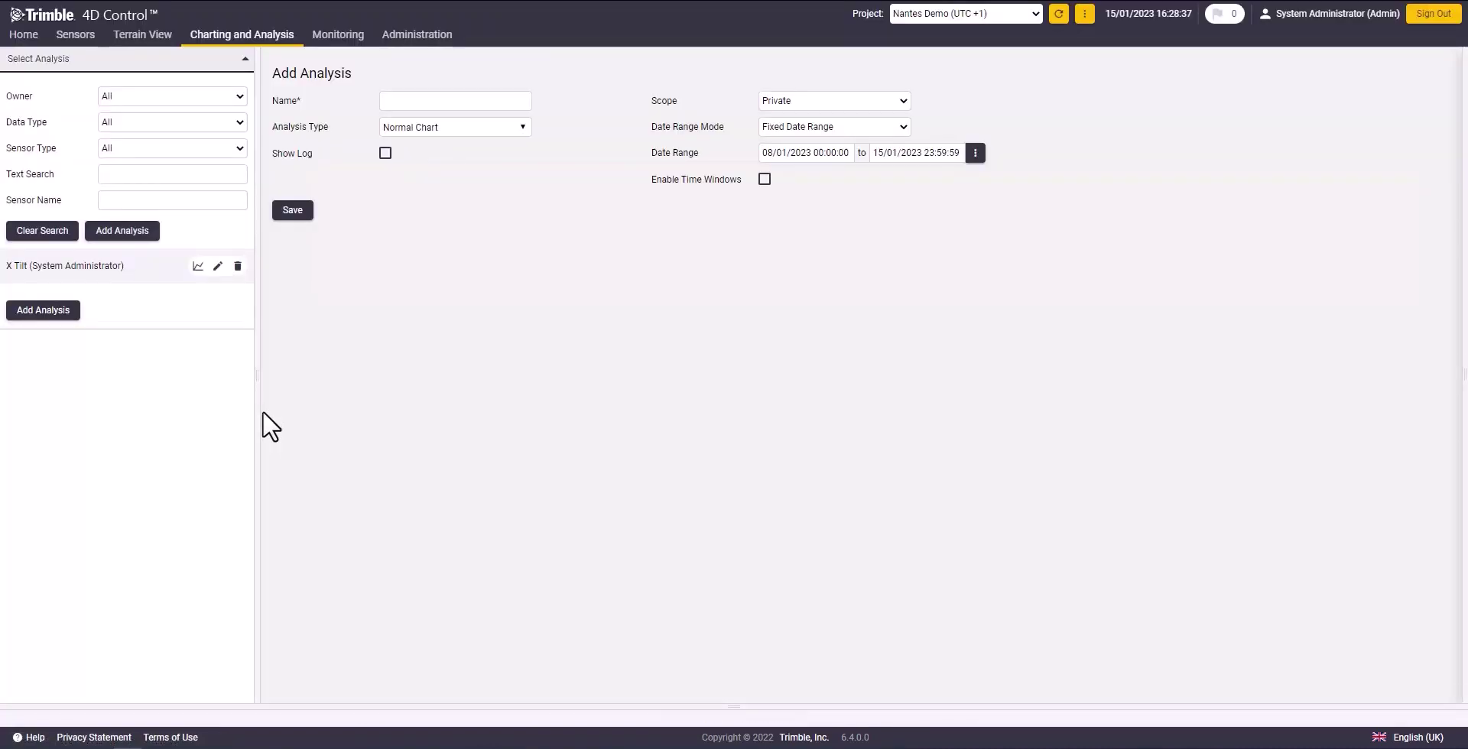
pyautogui.click(454, 100)
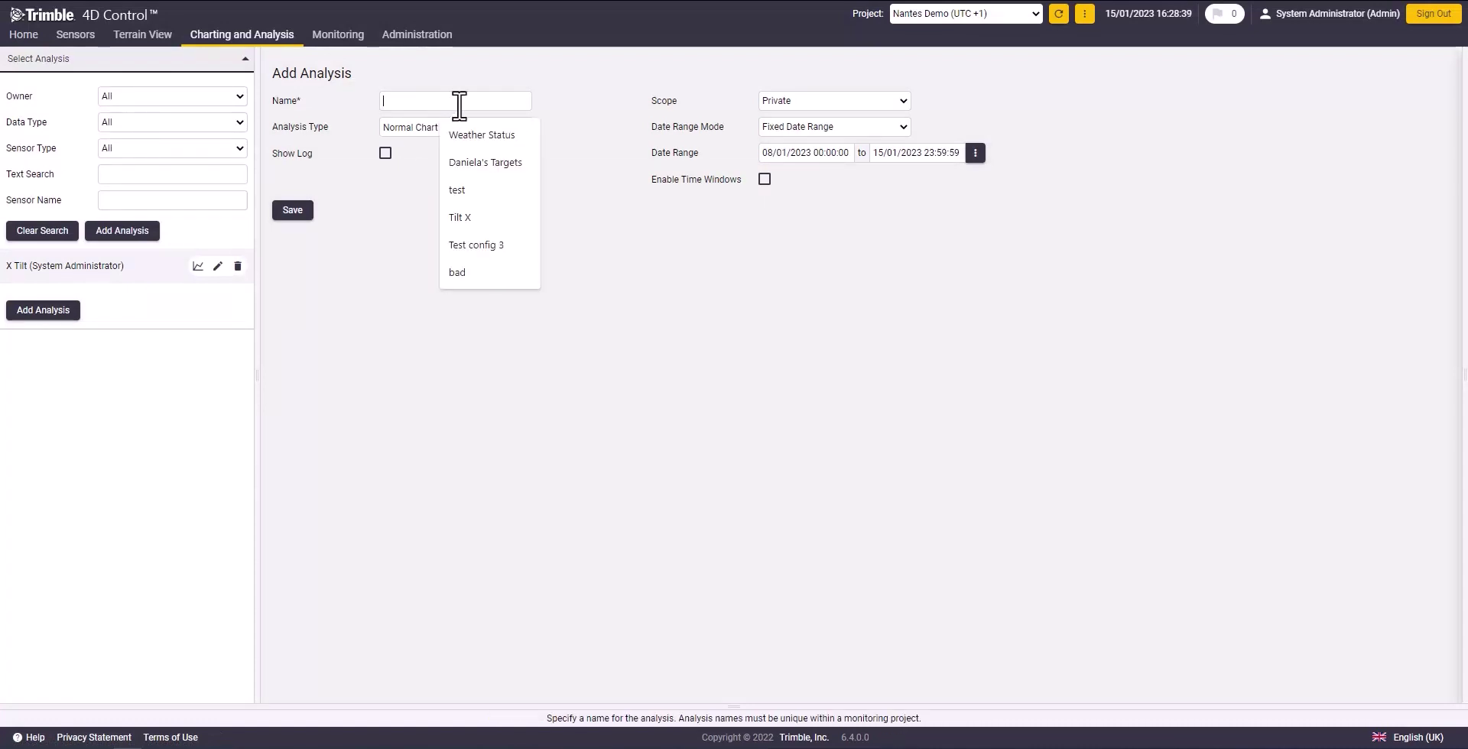
pyautogui.write('Wind')
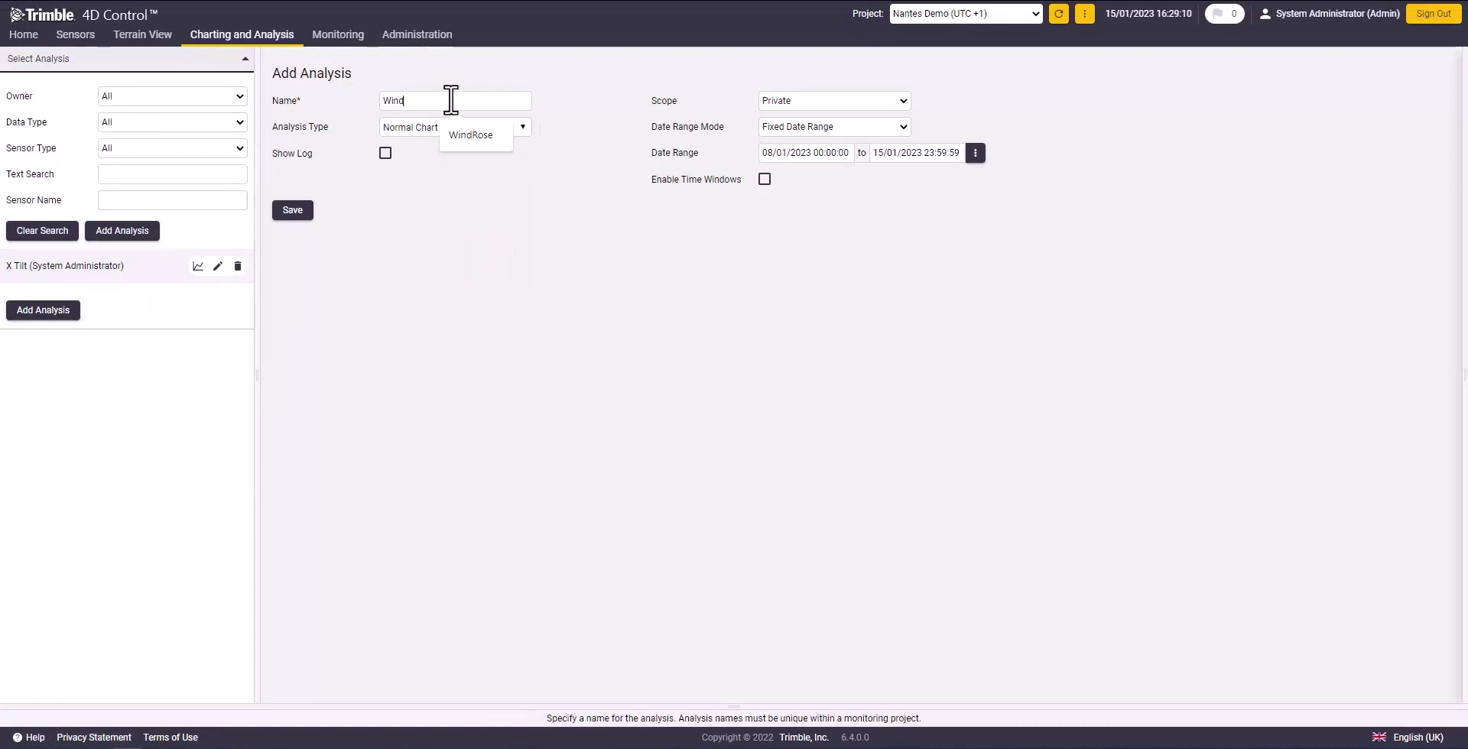
pyautogui.write('Rose')
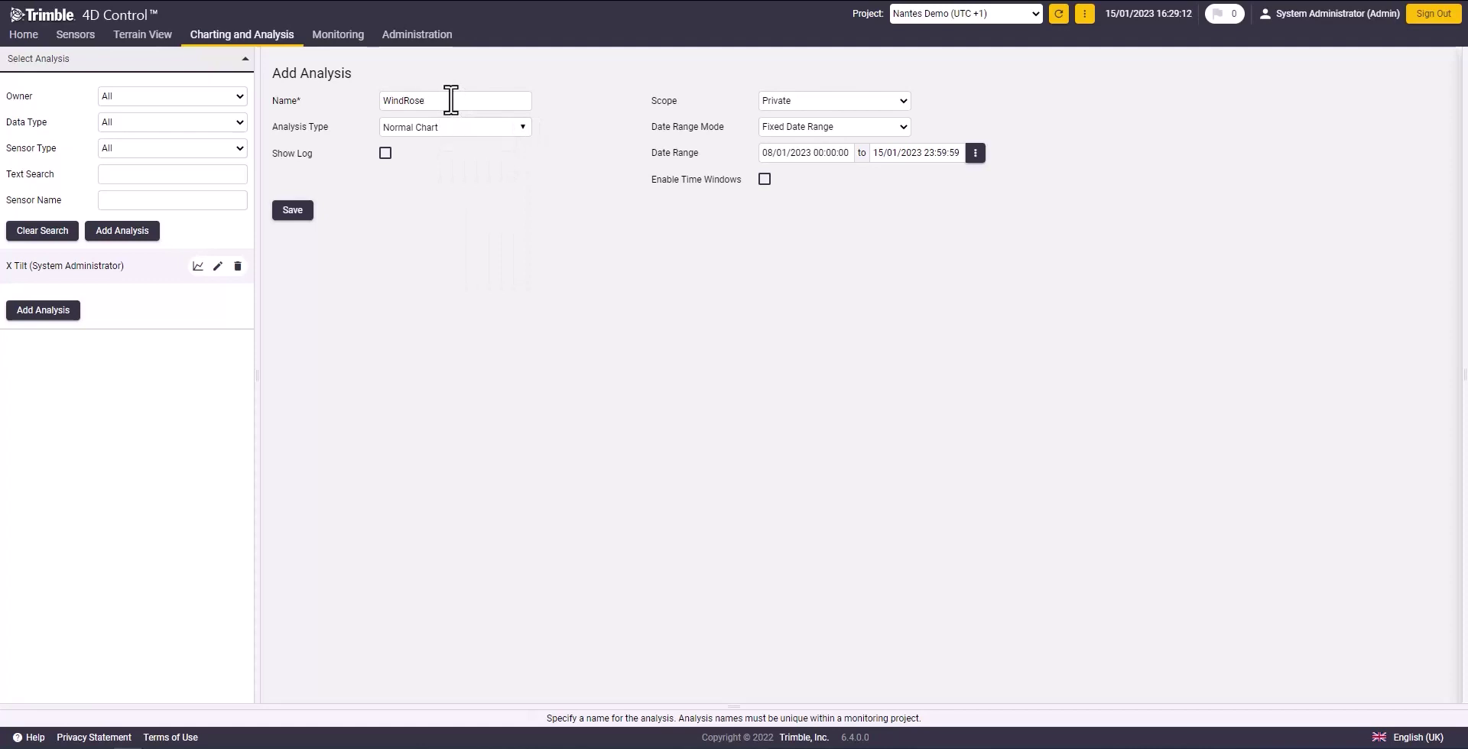
pyautogui.click(451, 128)
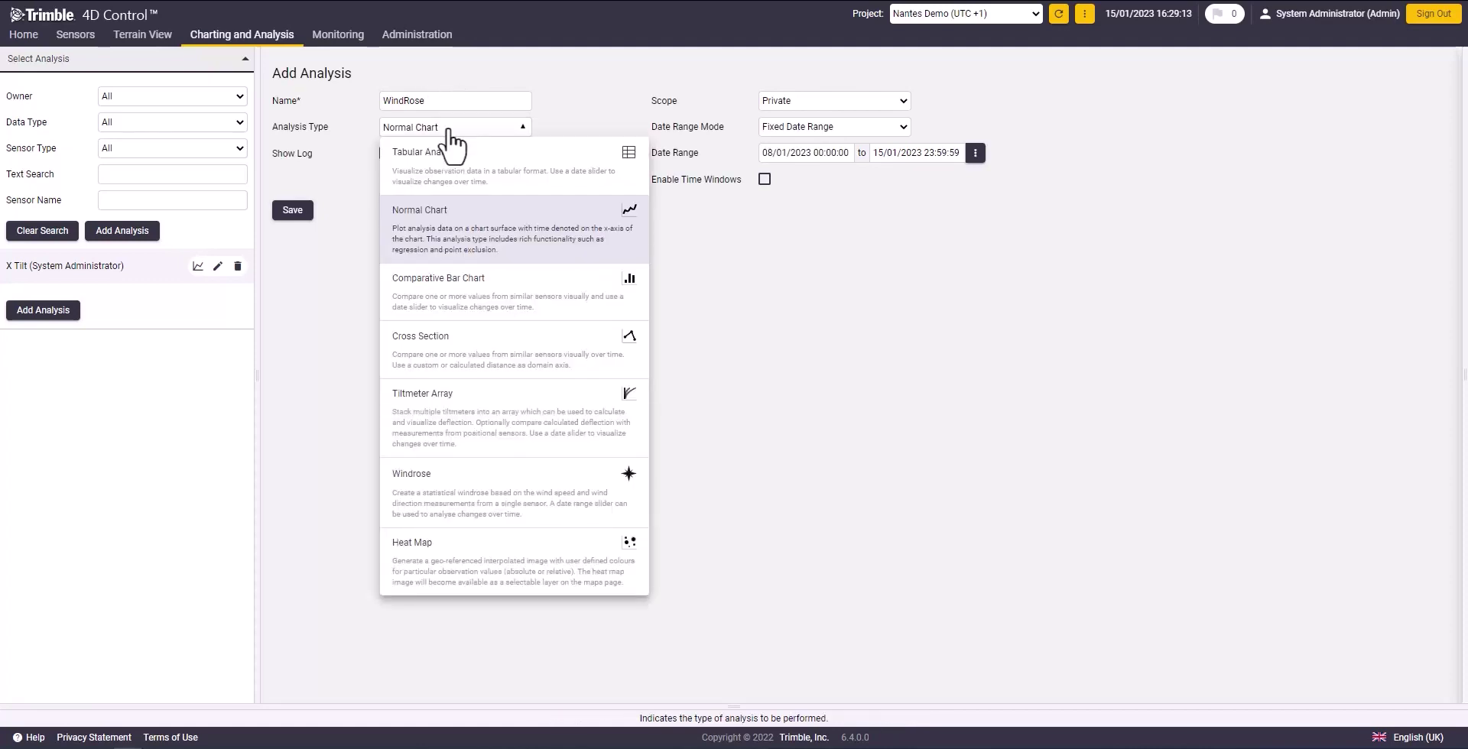
pyautogui.click(485, 498)
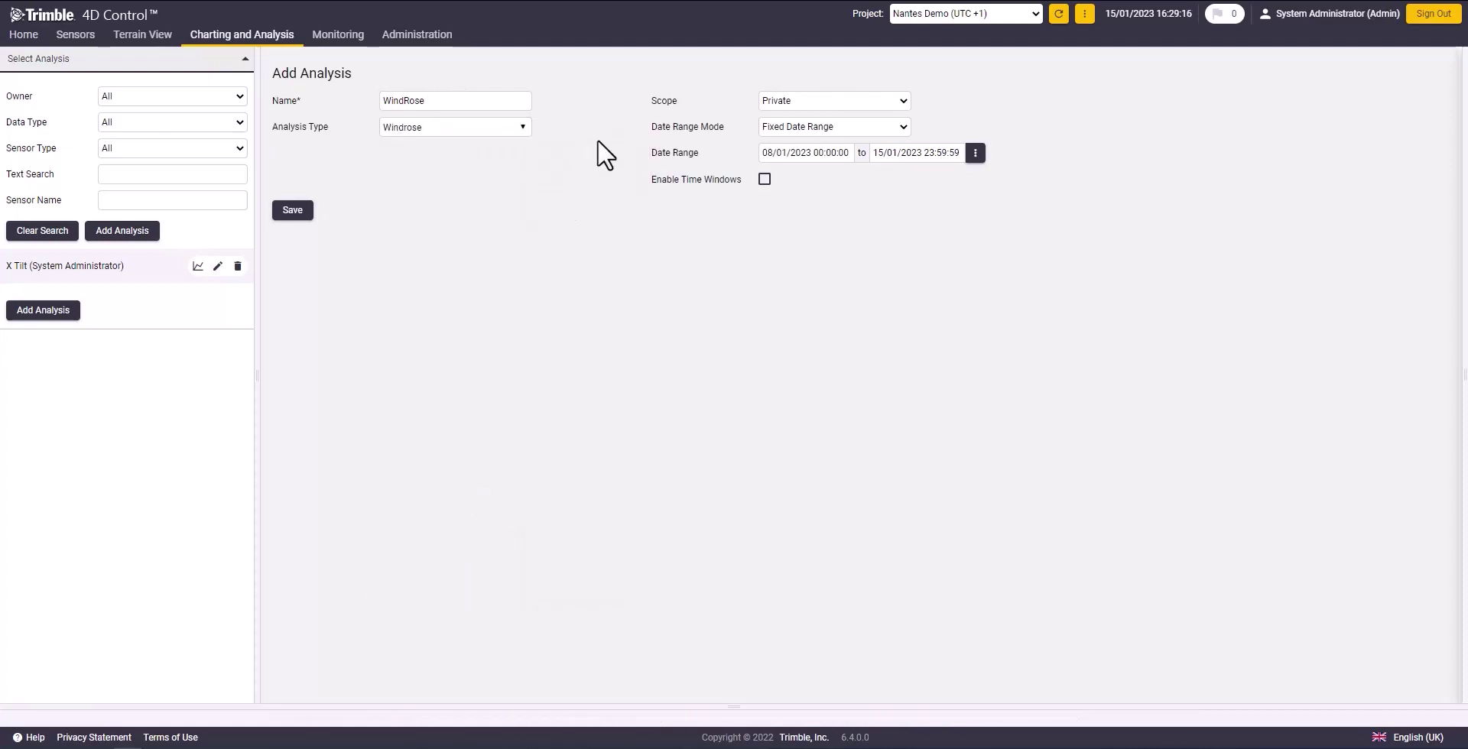
pyautogui.click(843, 153)
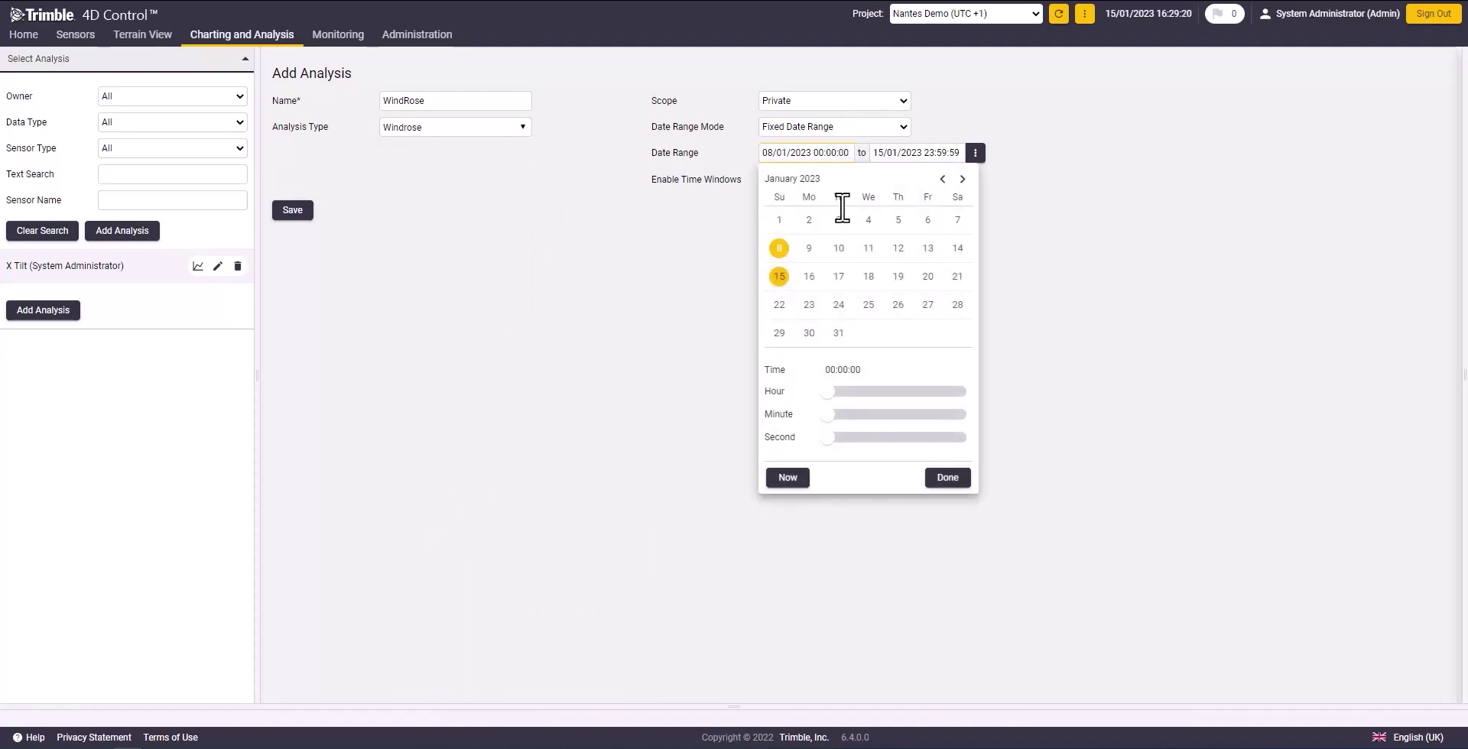
pyautogui.click(869, 248)
pyautogui.click(918, 153)
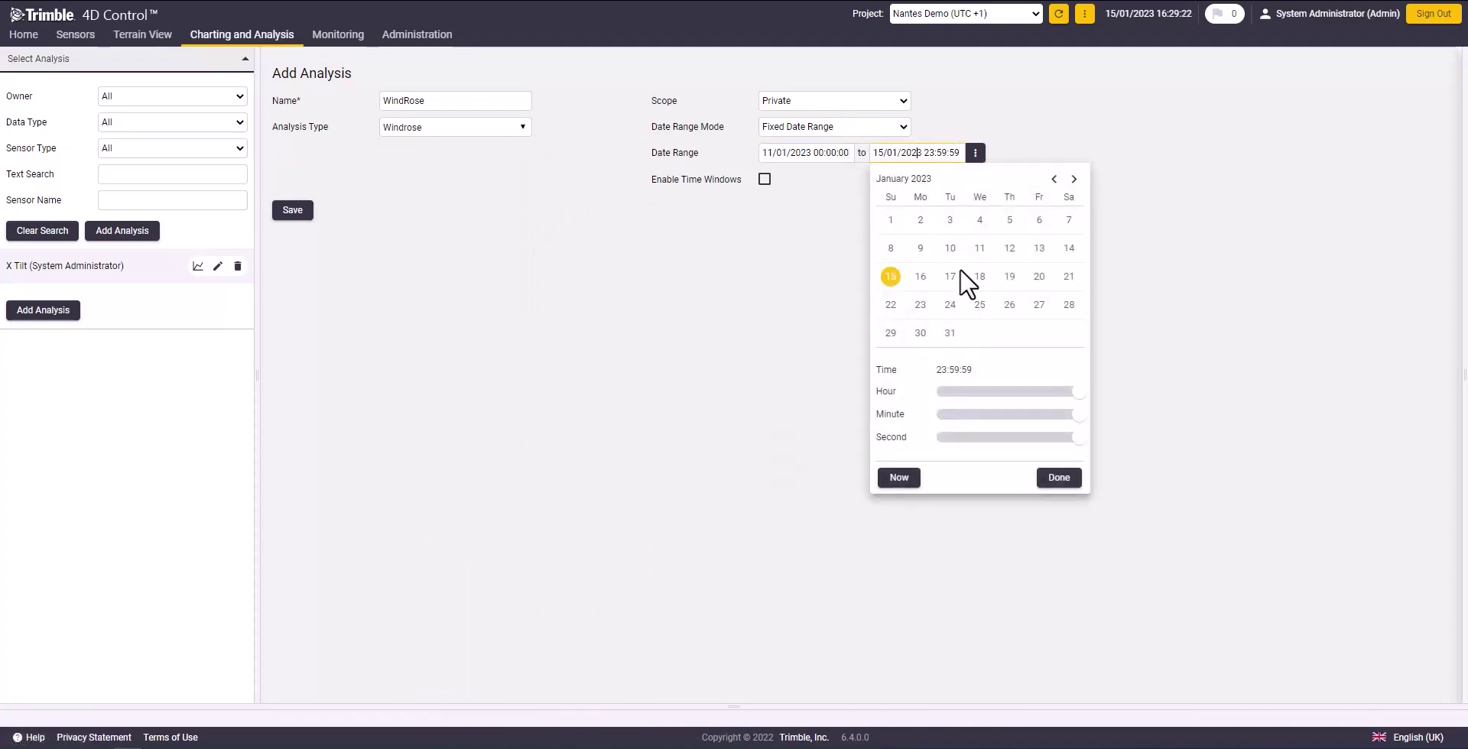
pyautogui.click(1040, 247)
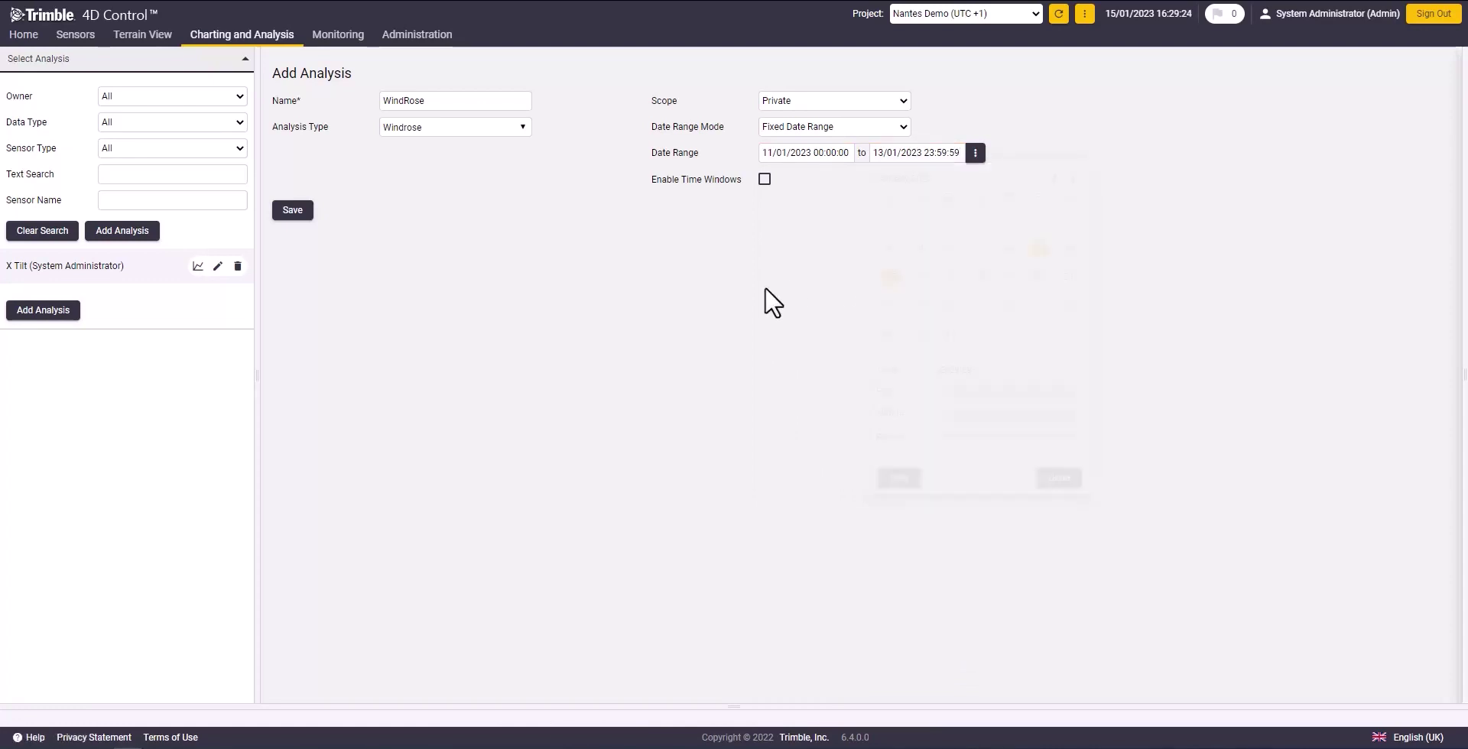
# Save WindRose and add the WEATHER STATION 1[1] series, keeping all default settings.
pyautogui.click(292, 211)
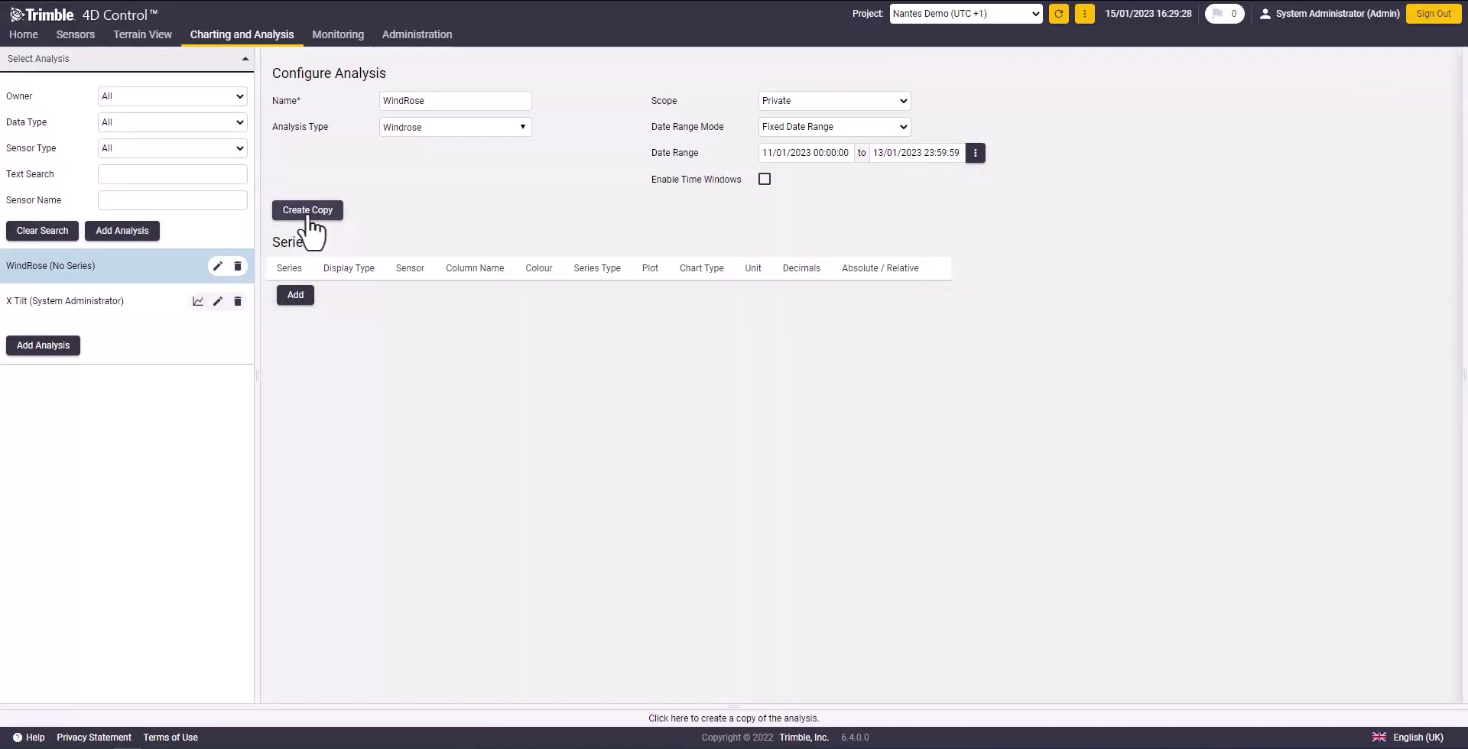
pyautogui.click(295, 295)
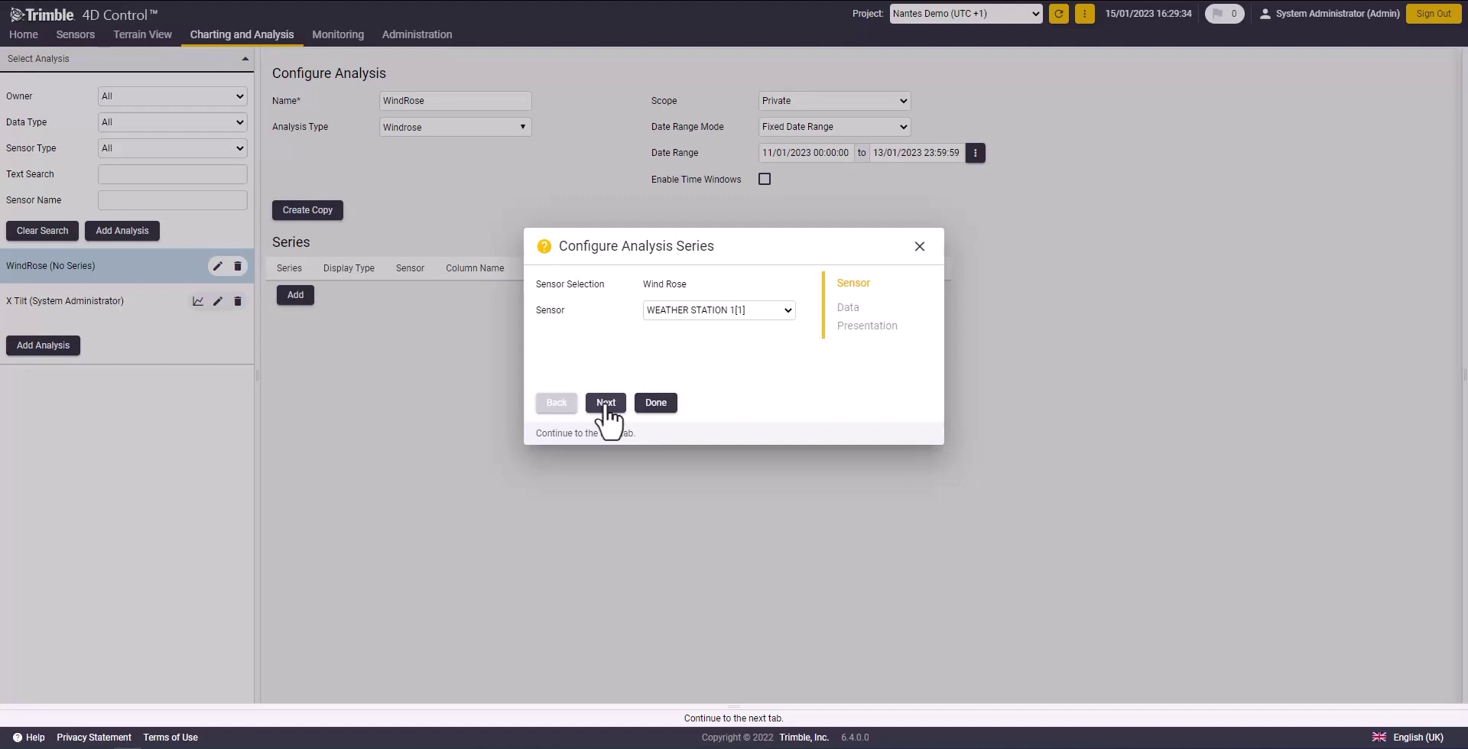
pyautogui.click(606, 403)
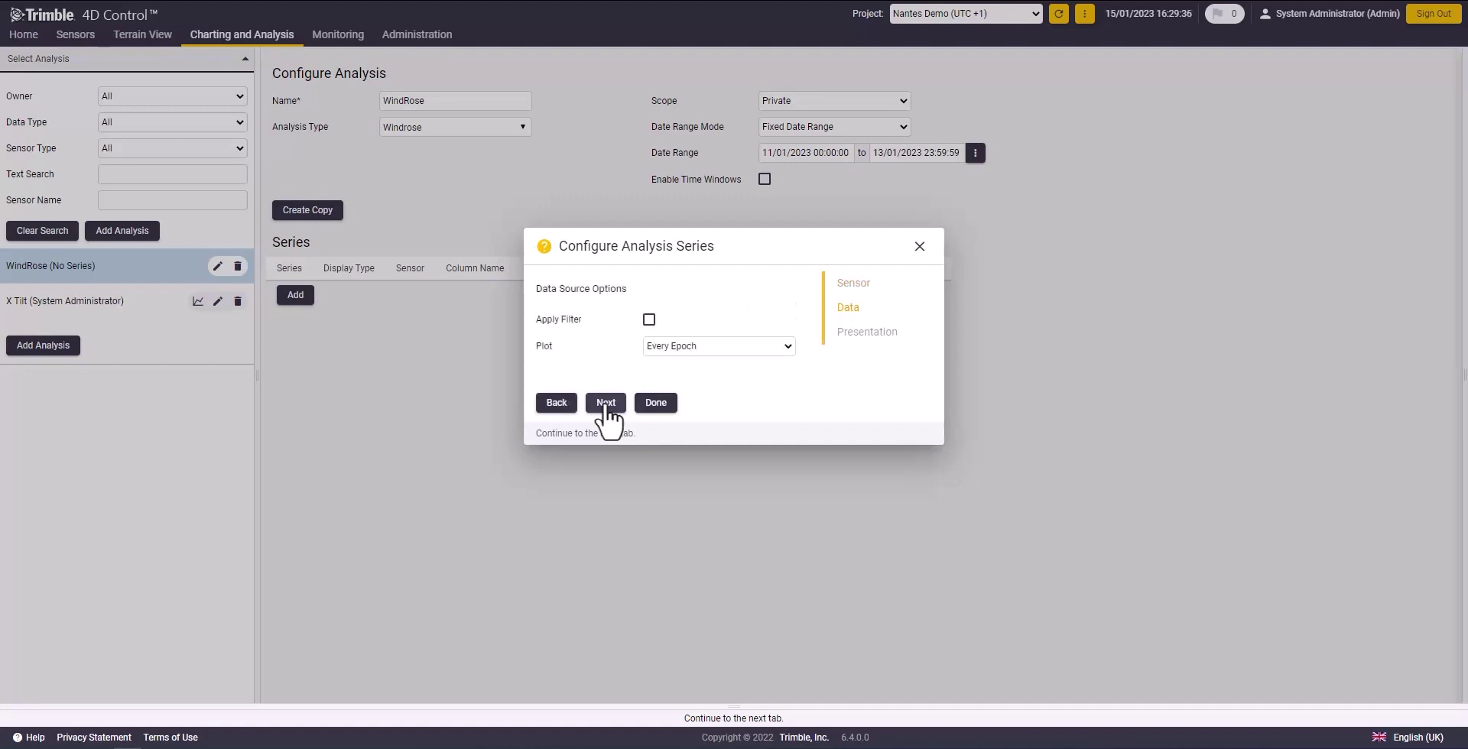
pyautogui.click(605, 403)
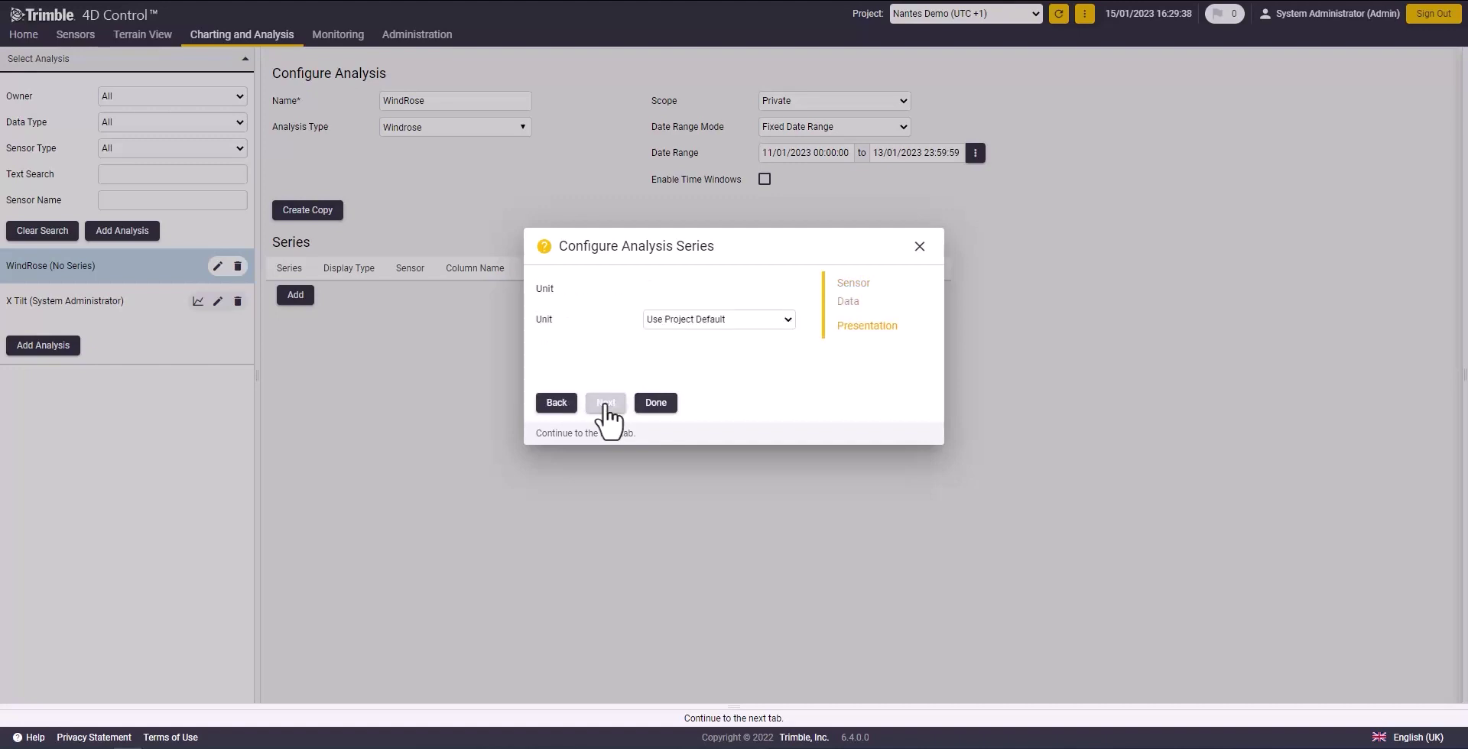
pyautogui.click(657, 403)
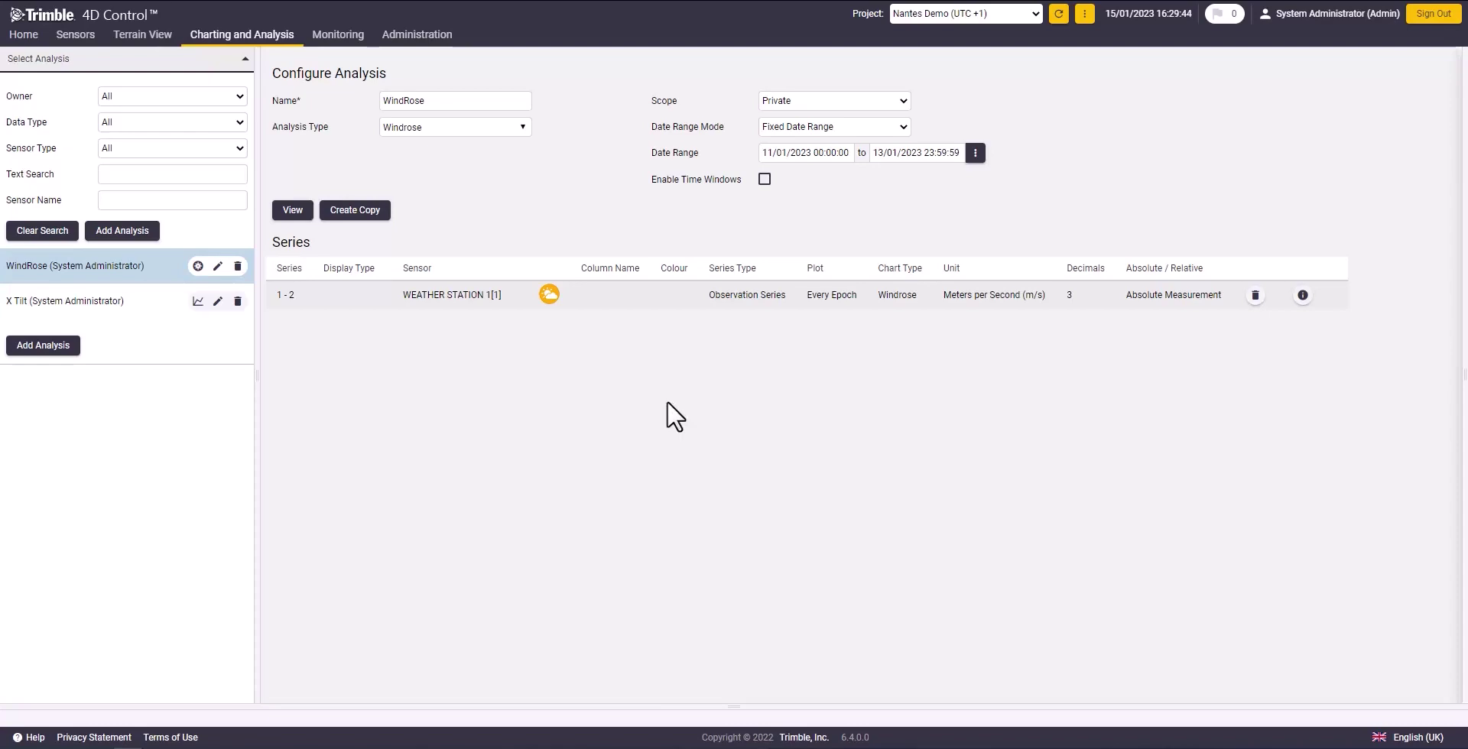
# View the WindRose chart with its time window starting 11/01/2023 06:23, then begin another analysis.
pyautogui.click(199, 268)
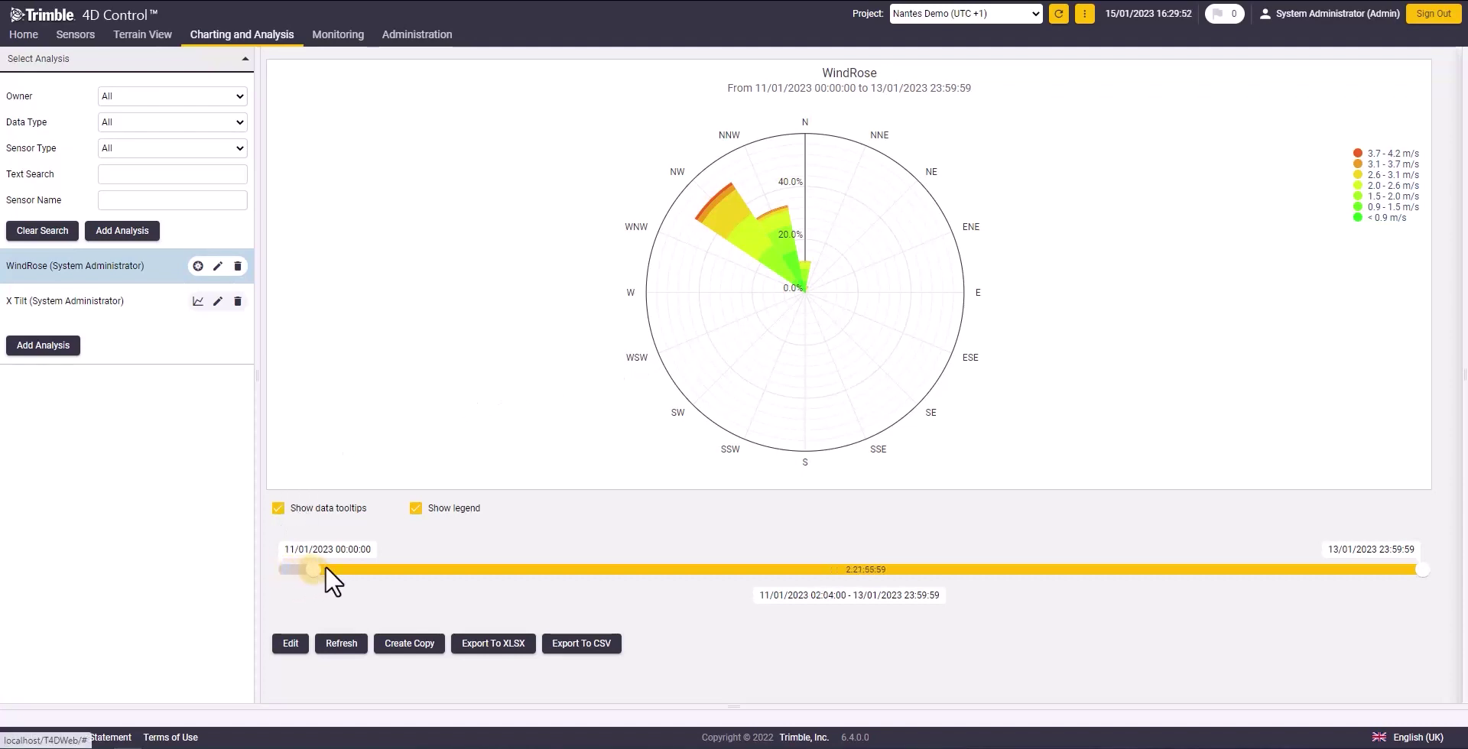
pyautogui.moveTo(338, 566); pyautogui.dragTo(377, 556)
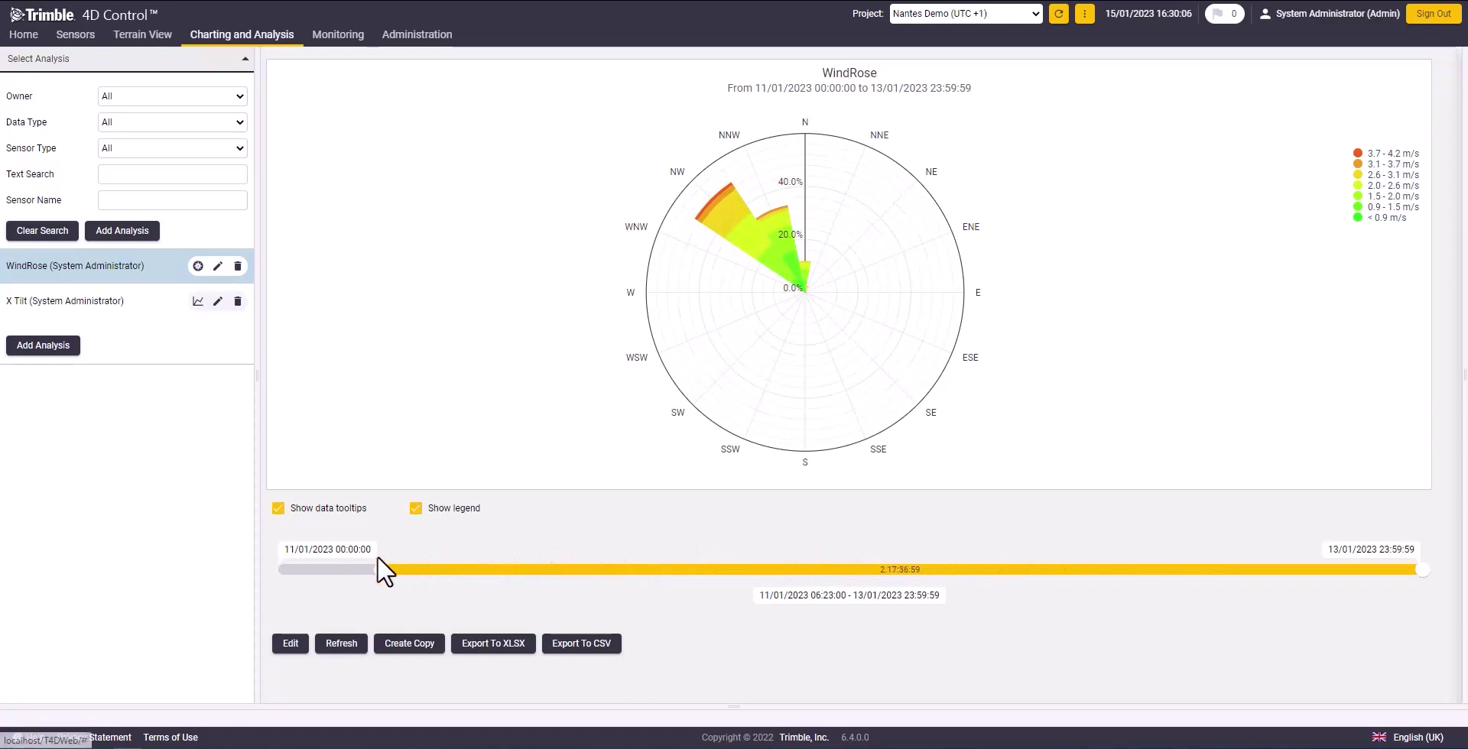
pyautogui.click(122, 237)
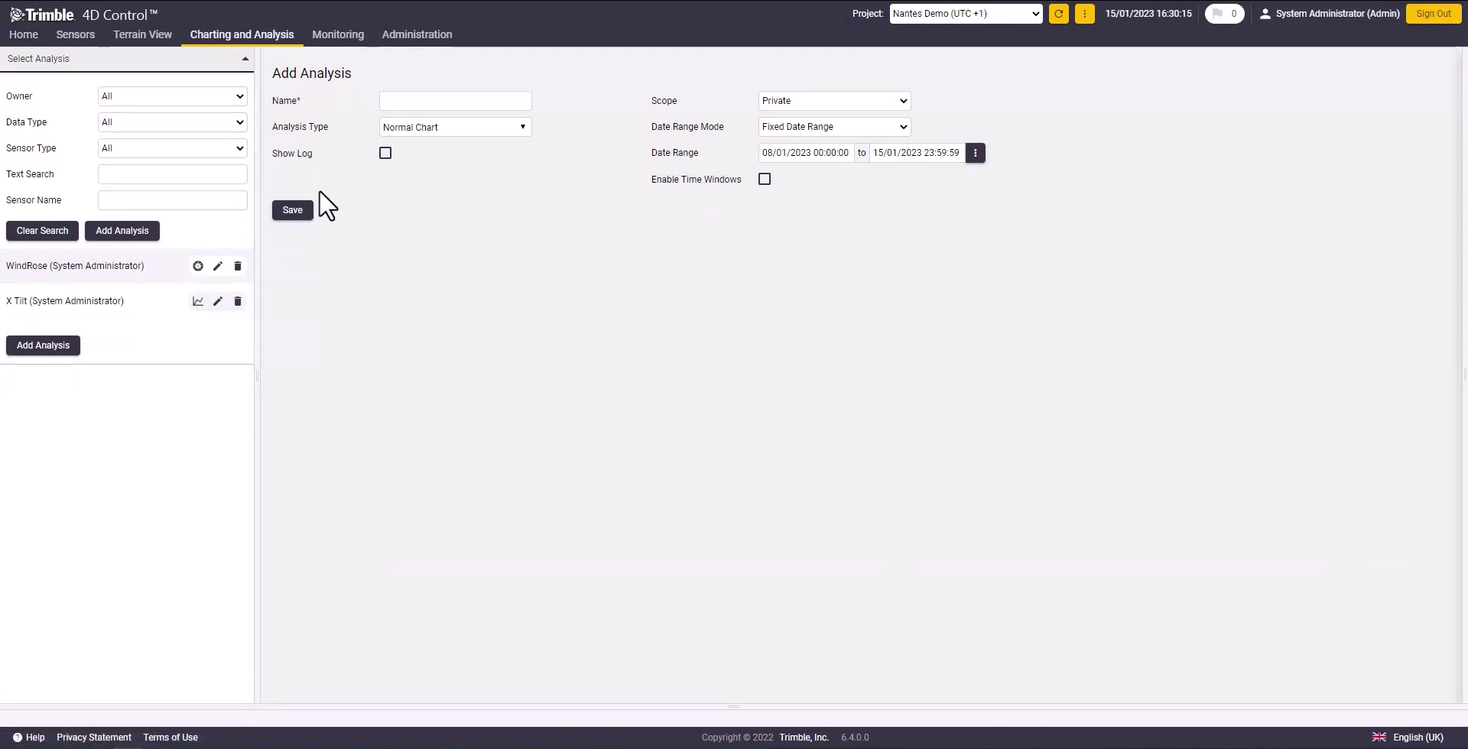
# Name the new analysis 'Temperature' and make it a Comparative Bar Chart.
pyautogui.click(445, 100)
pyautogui.write('Tem')
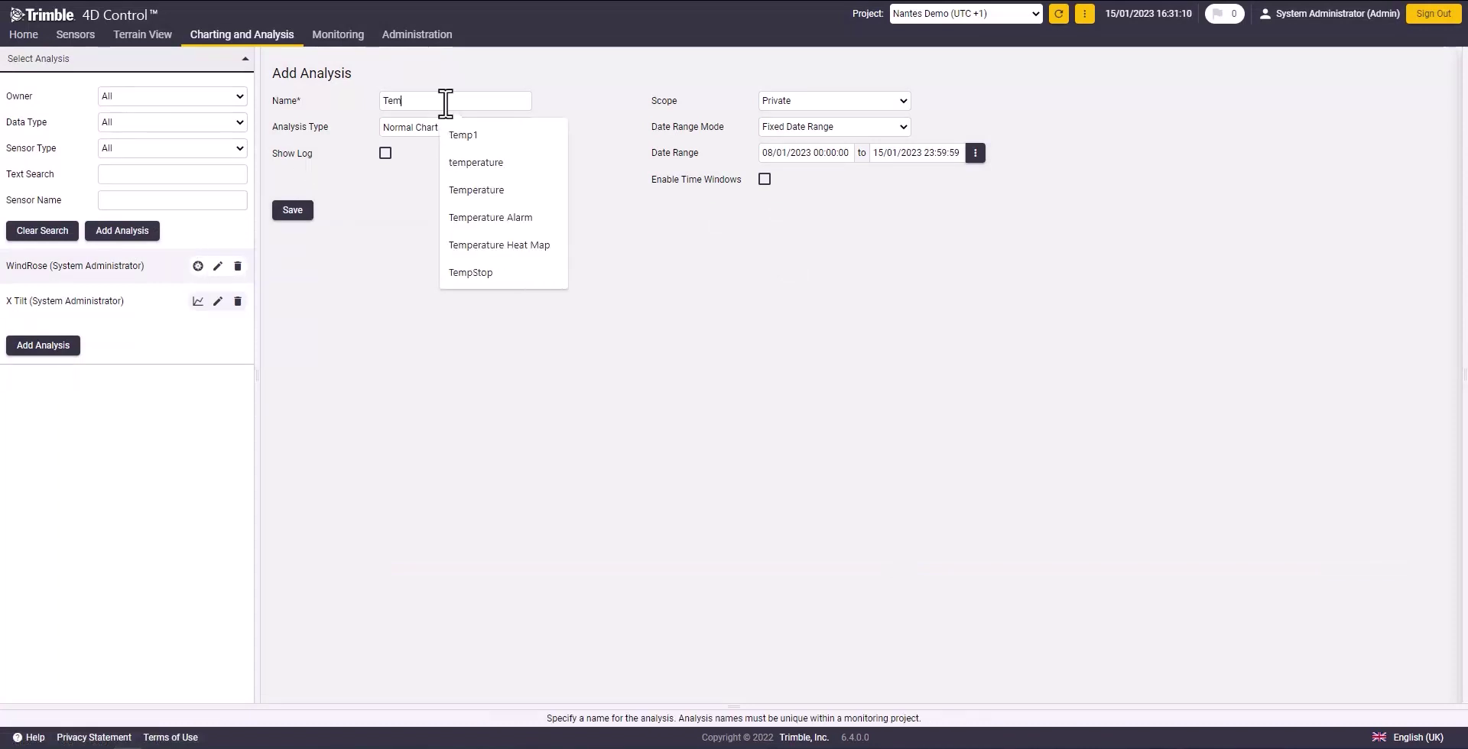
pyautogui.write('pr')
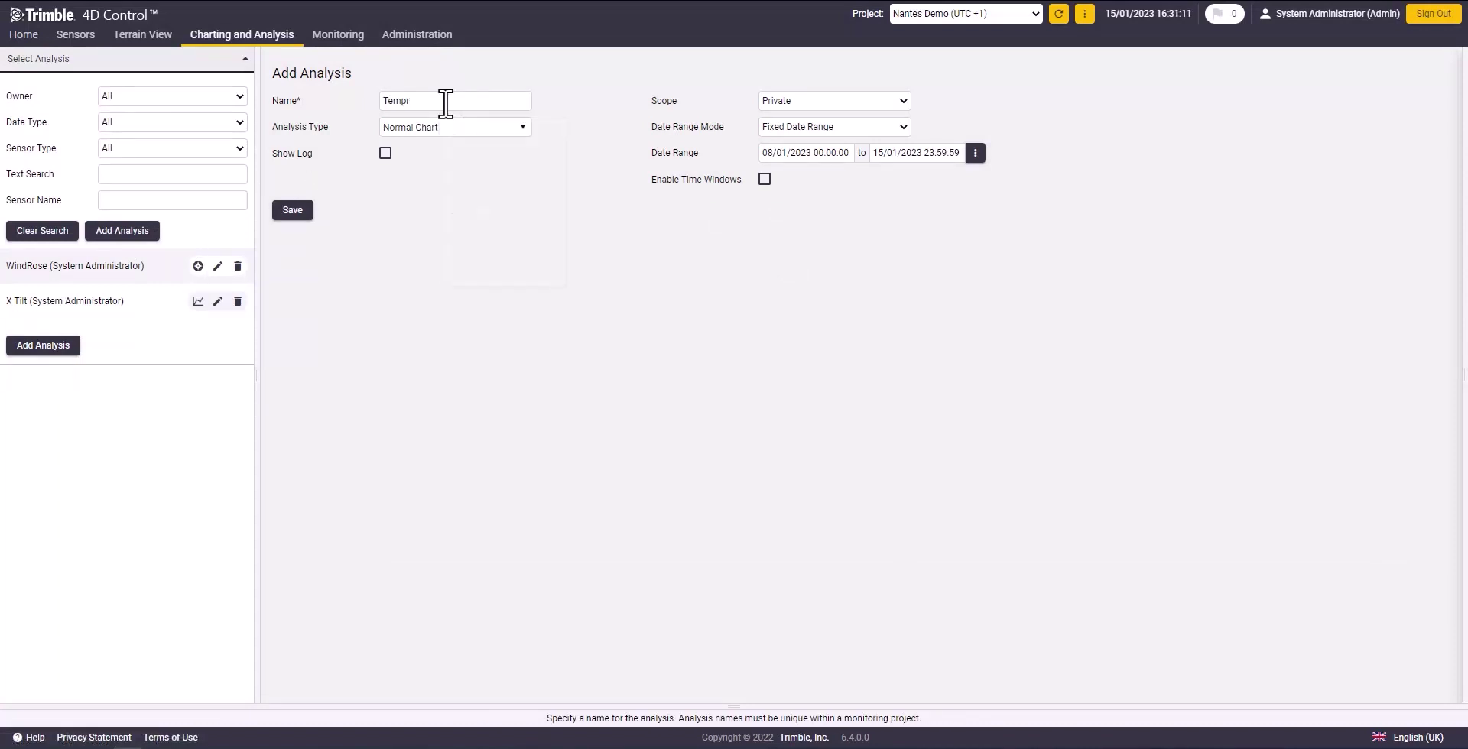
pyautogui.press('BackSpace')
pyautogui.press('BackSpace')
pyautogui.press('BackSpace')
pyautogui.press('BackSpace')
pyautogui.press('BackSpace')
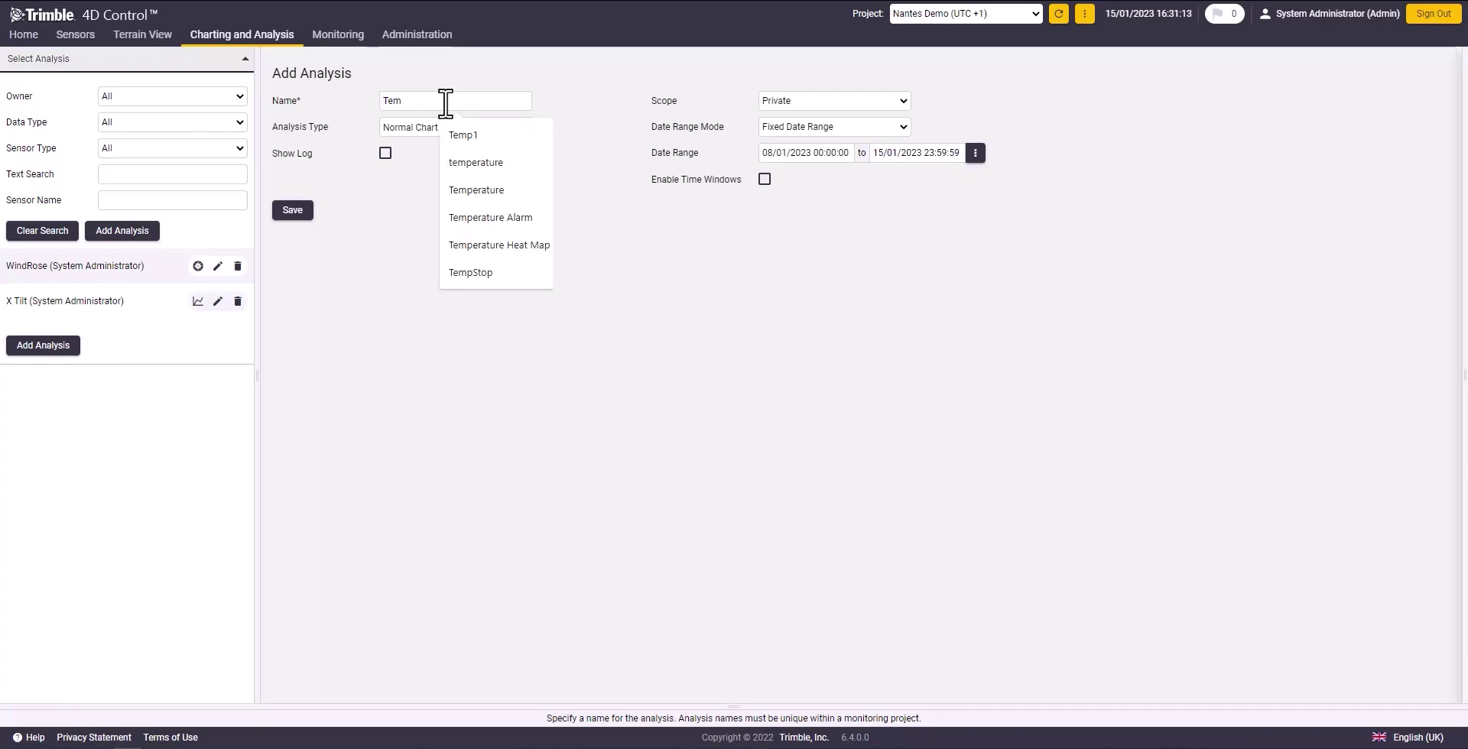
pyautogui.write('Te')
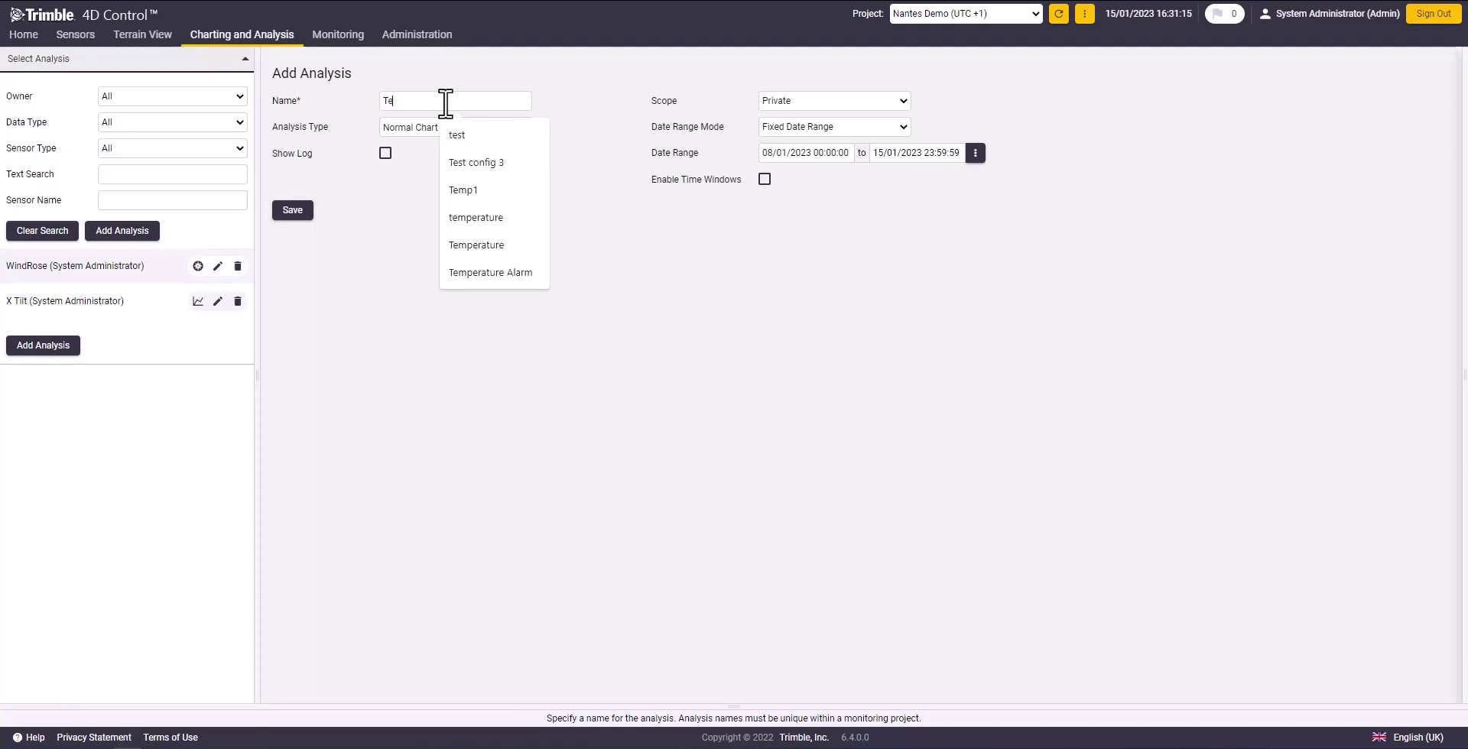
pyautogui.write('mperature')
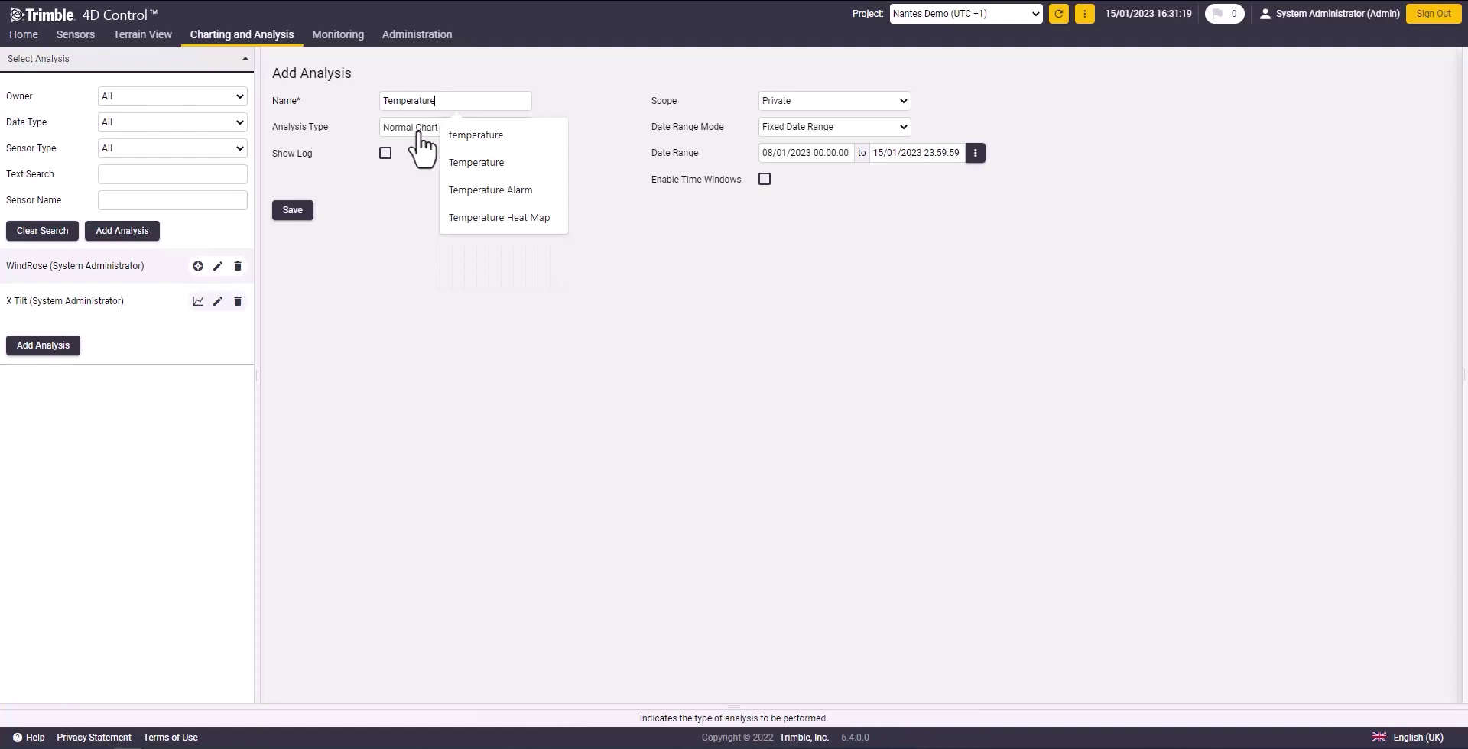
pyautogui.click(416, 127)
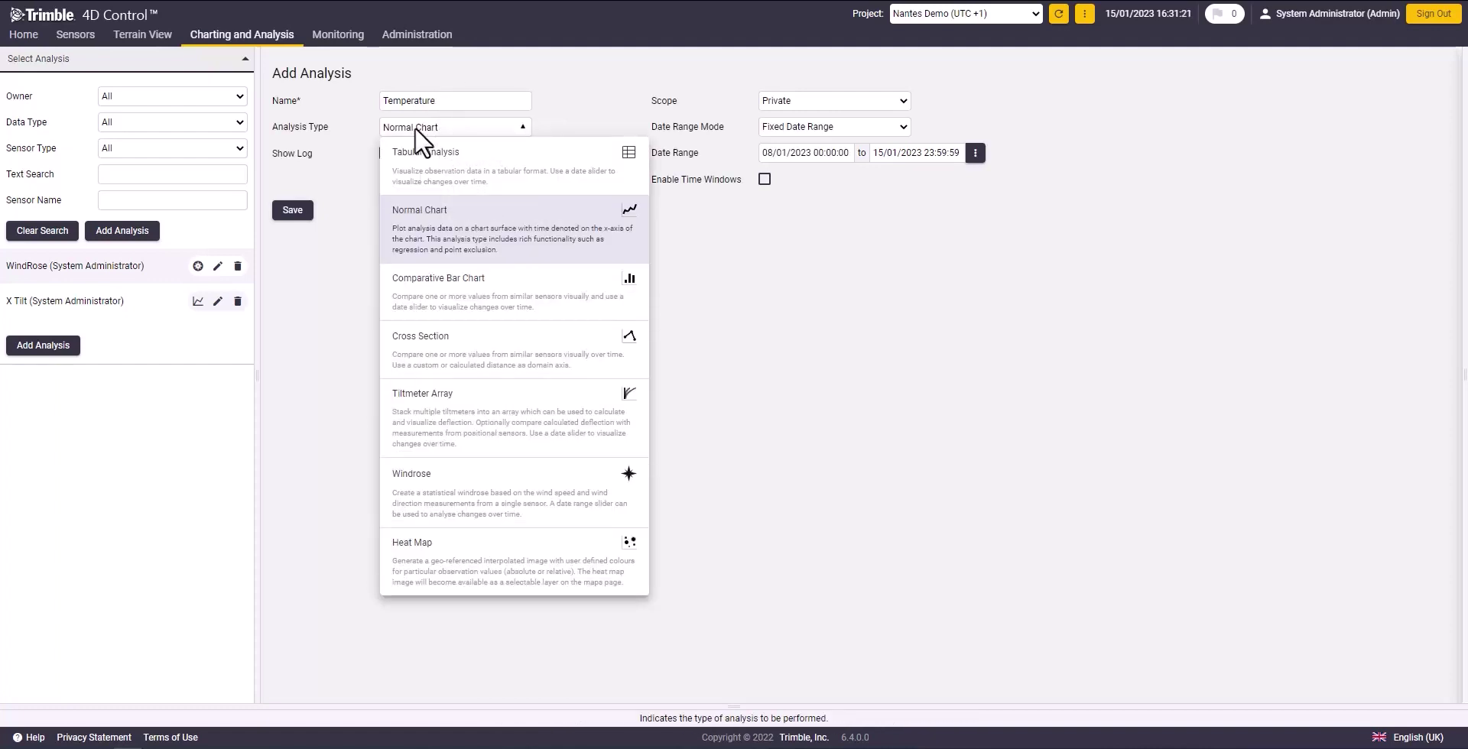
pyautogui.click(457, 301)
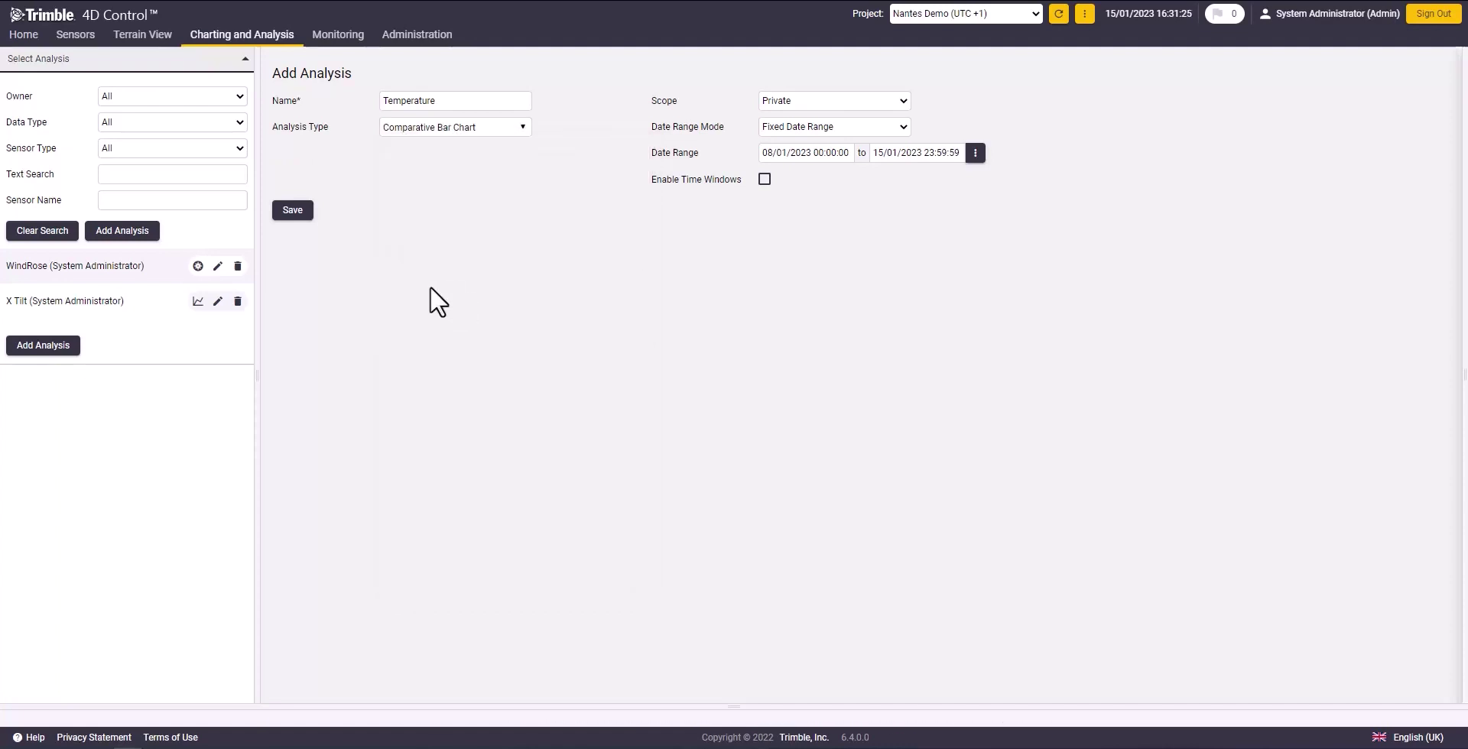
# Set its date range to 11/01/2023–13/01/2023 and save the analysis.
pyautogui.click(846, 152)
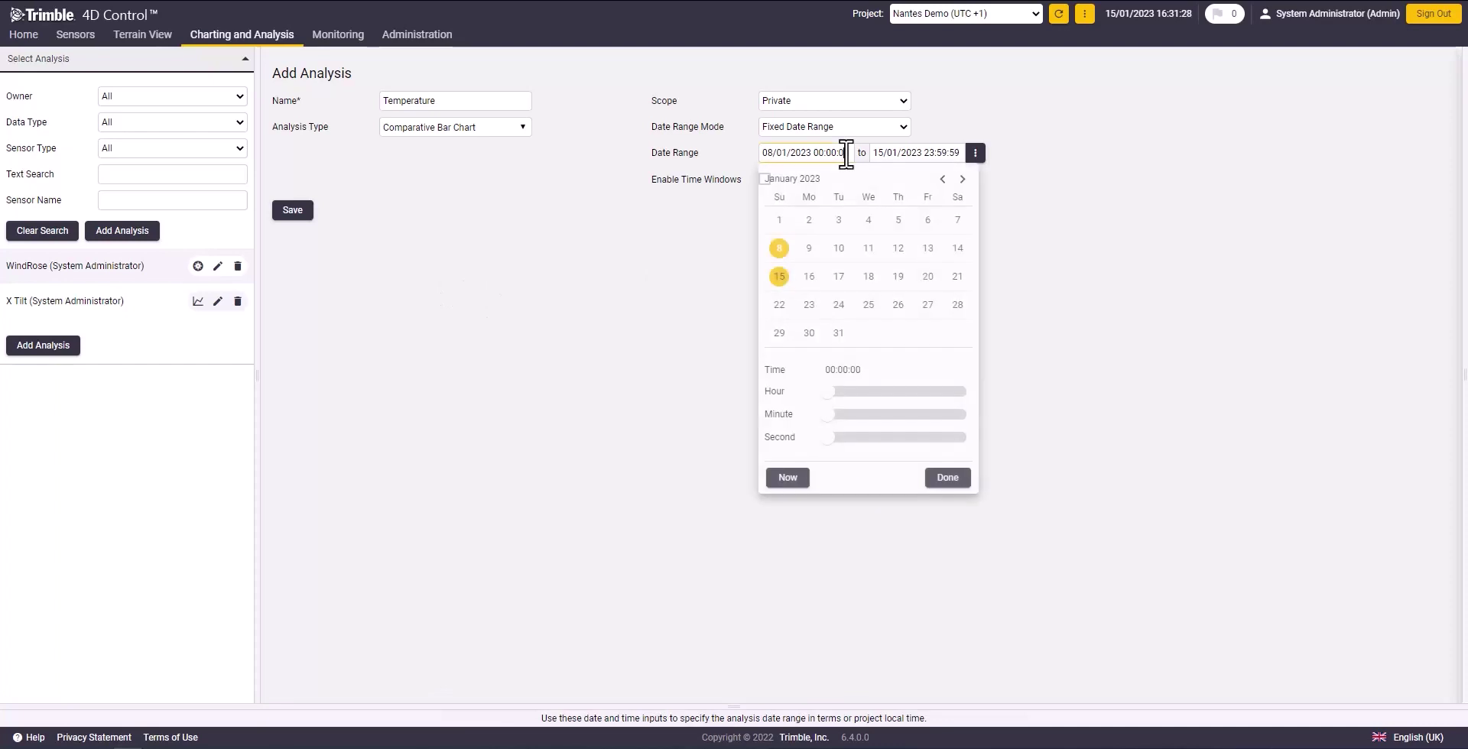
pyautogui.click(868, 248)
pyautogui.click(920, 152)
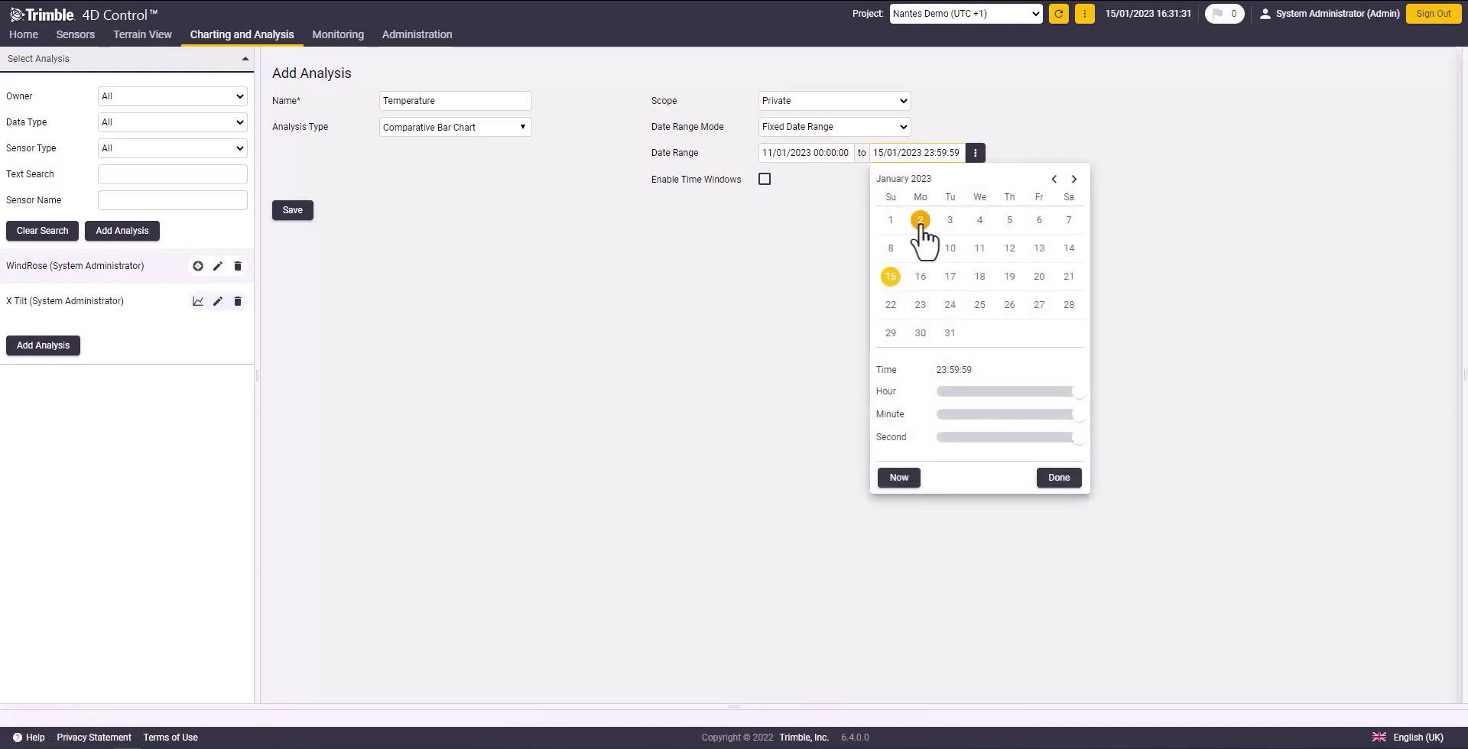
pyautogui.click(1040, 249)
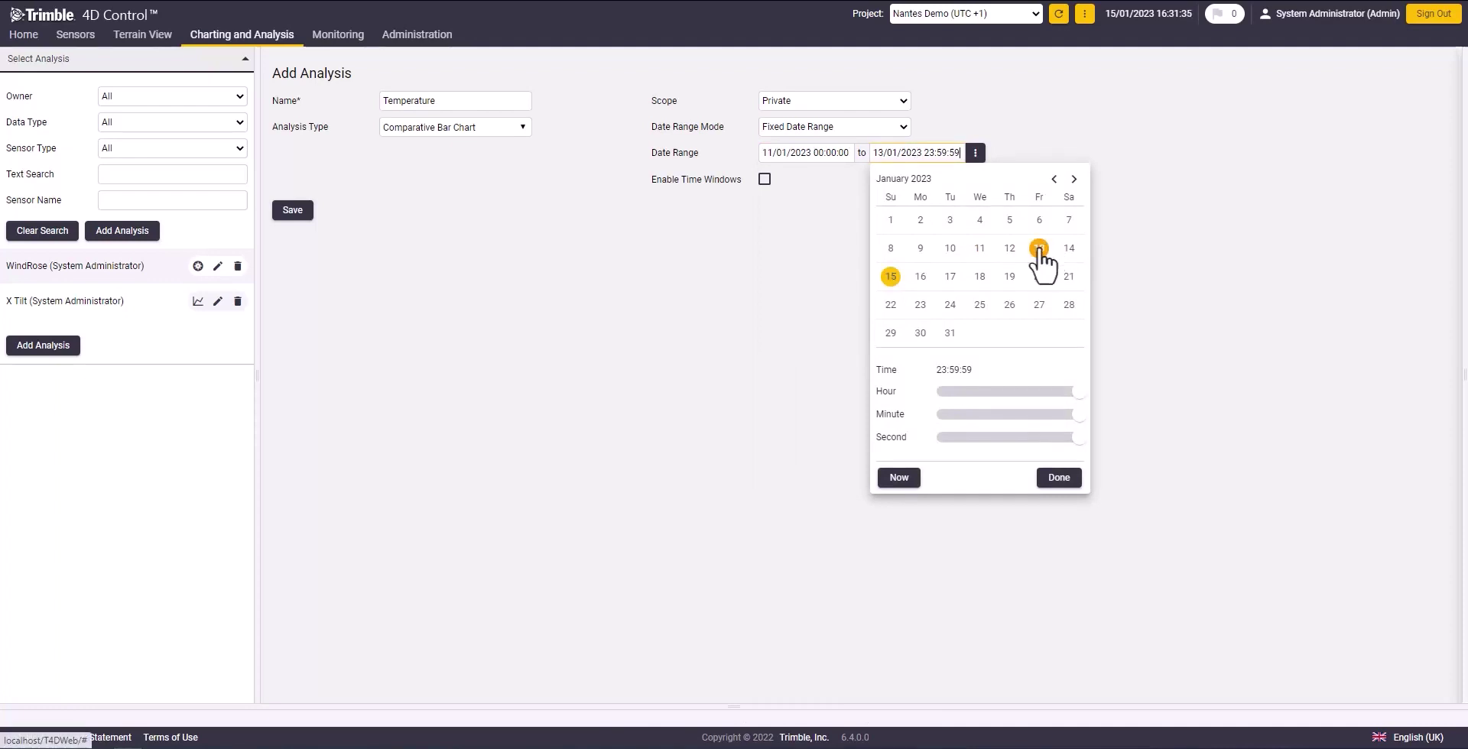
pyautogui.click(761, 235)
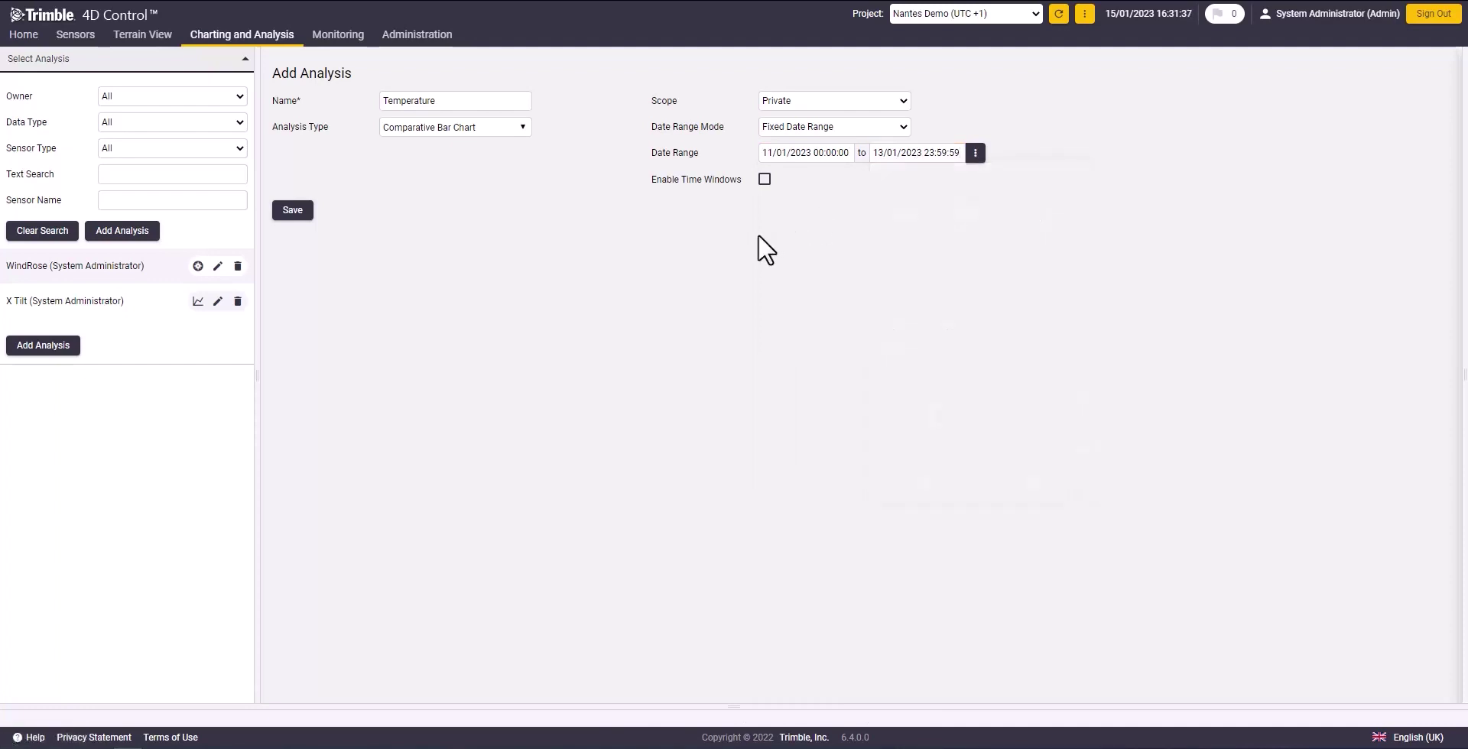
pyautogui.click(298, 215)
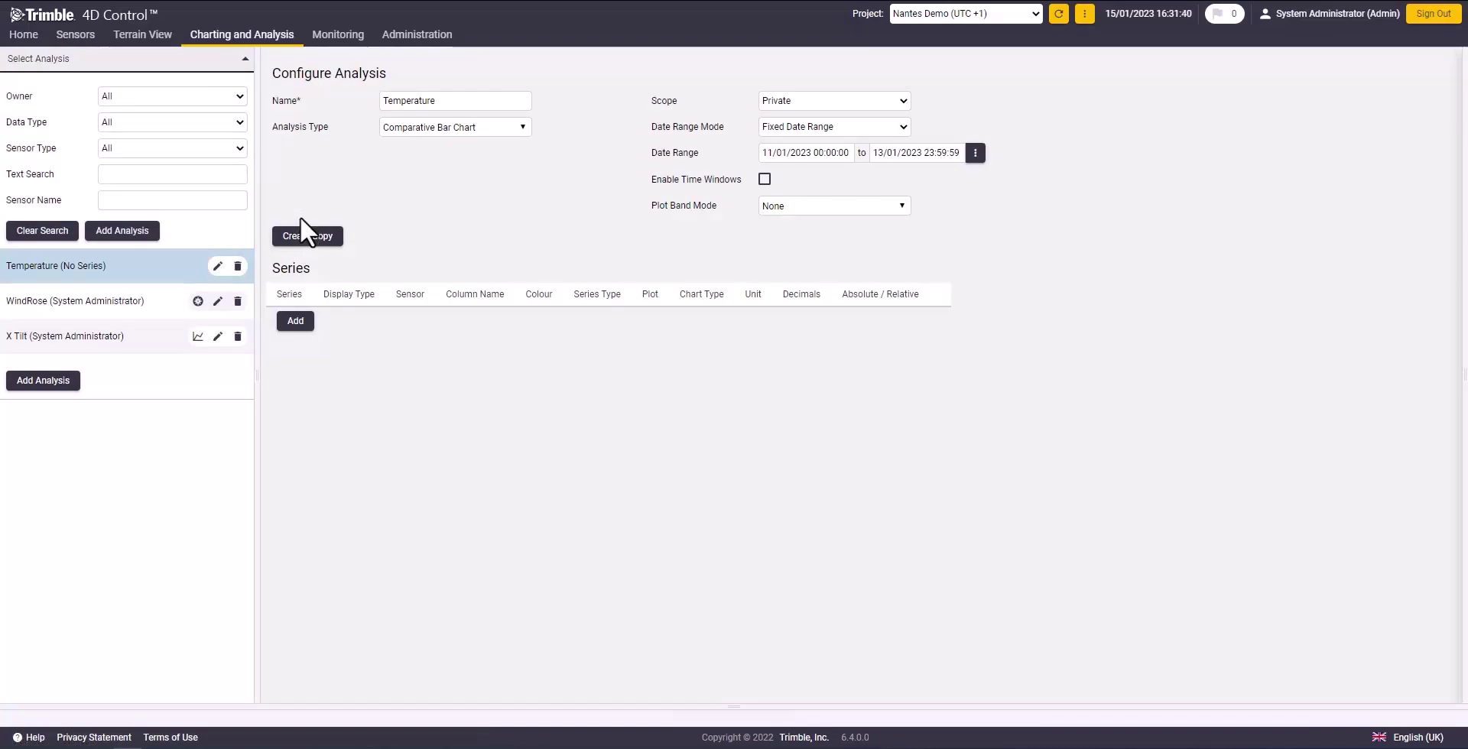
# Start a Multi-Sensor Temperature series covering CRACKMETER 1[0], TILTMETER 1 and WEATHER STATION 1[1].
pyautogui.click(295, 322)
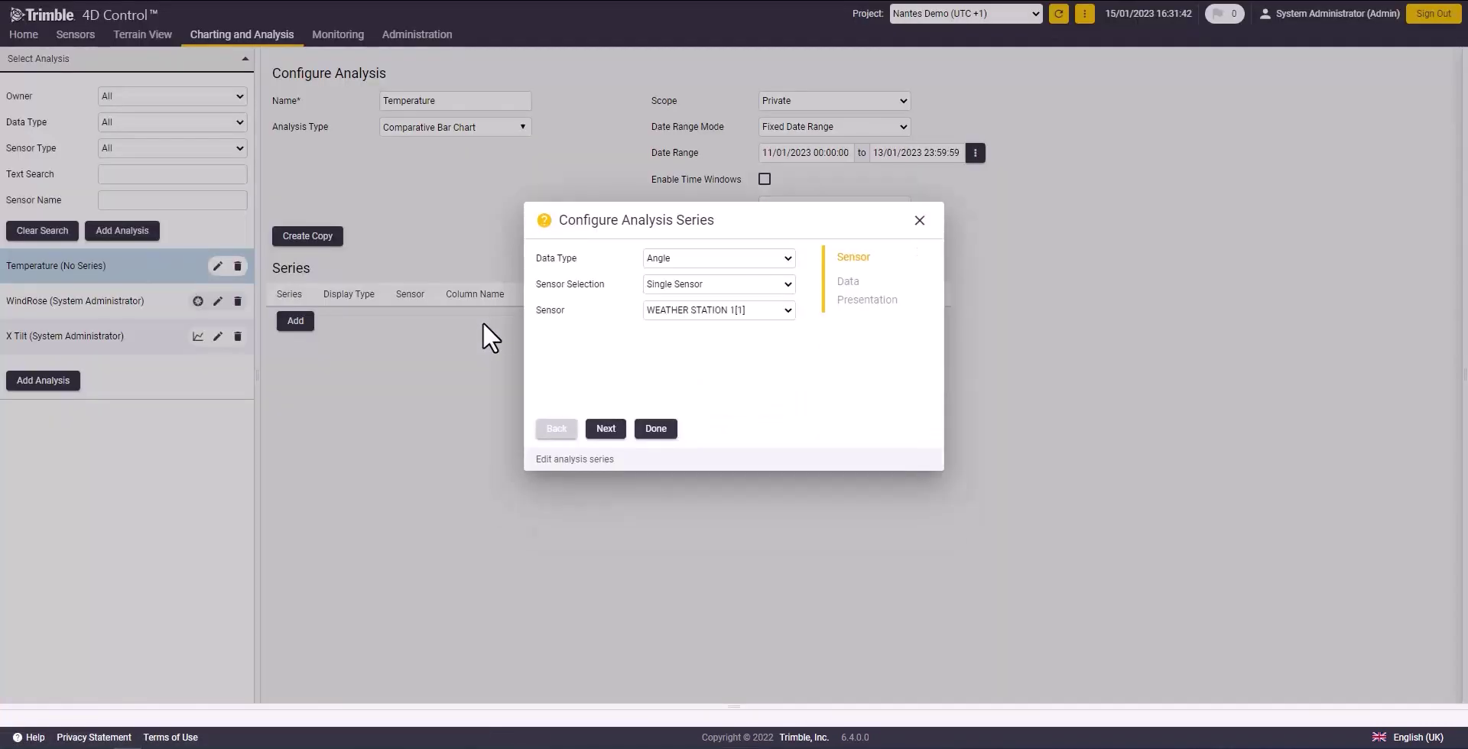
pyautogui.click(719, 259)
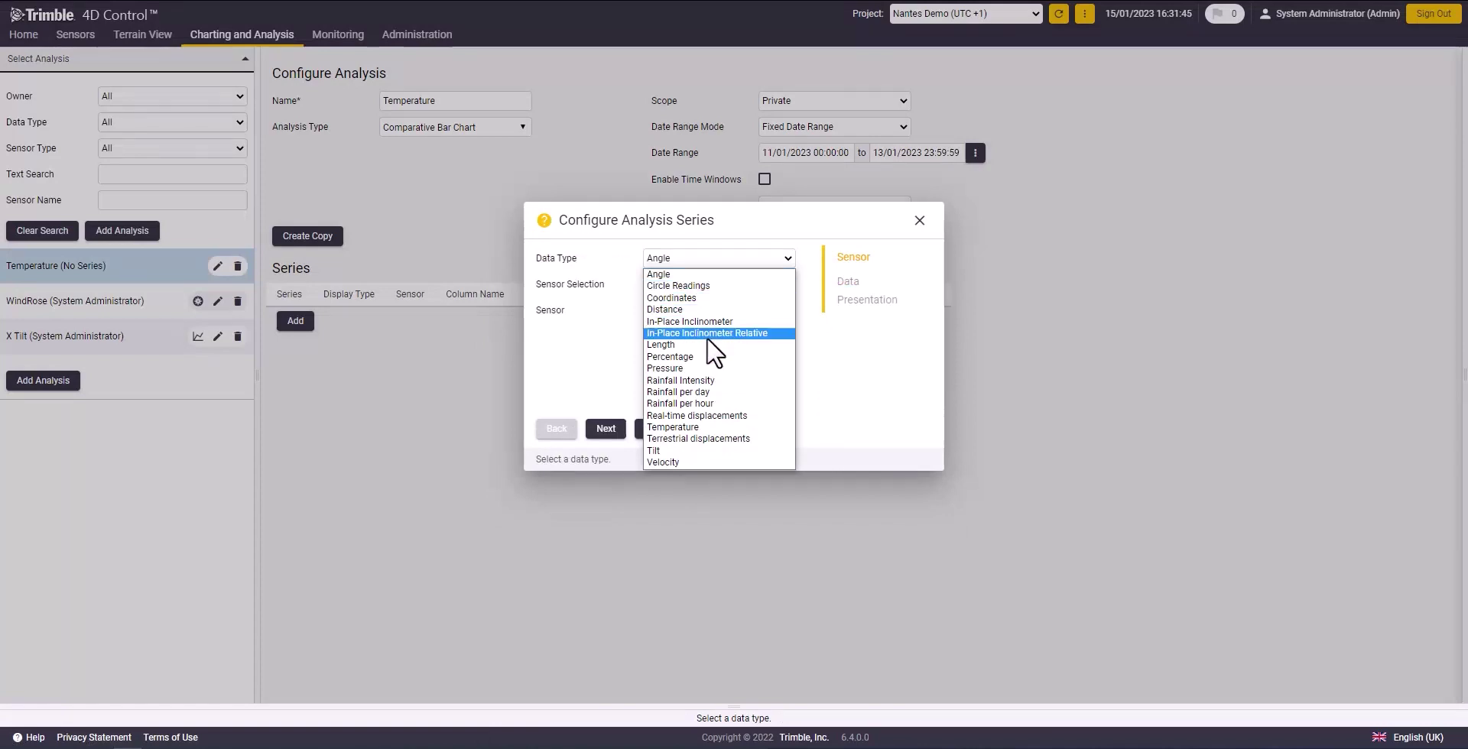
pyautogui.click(673, 427)
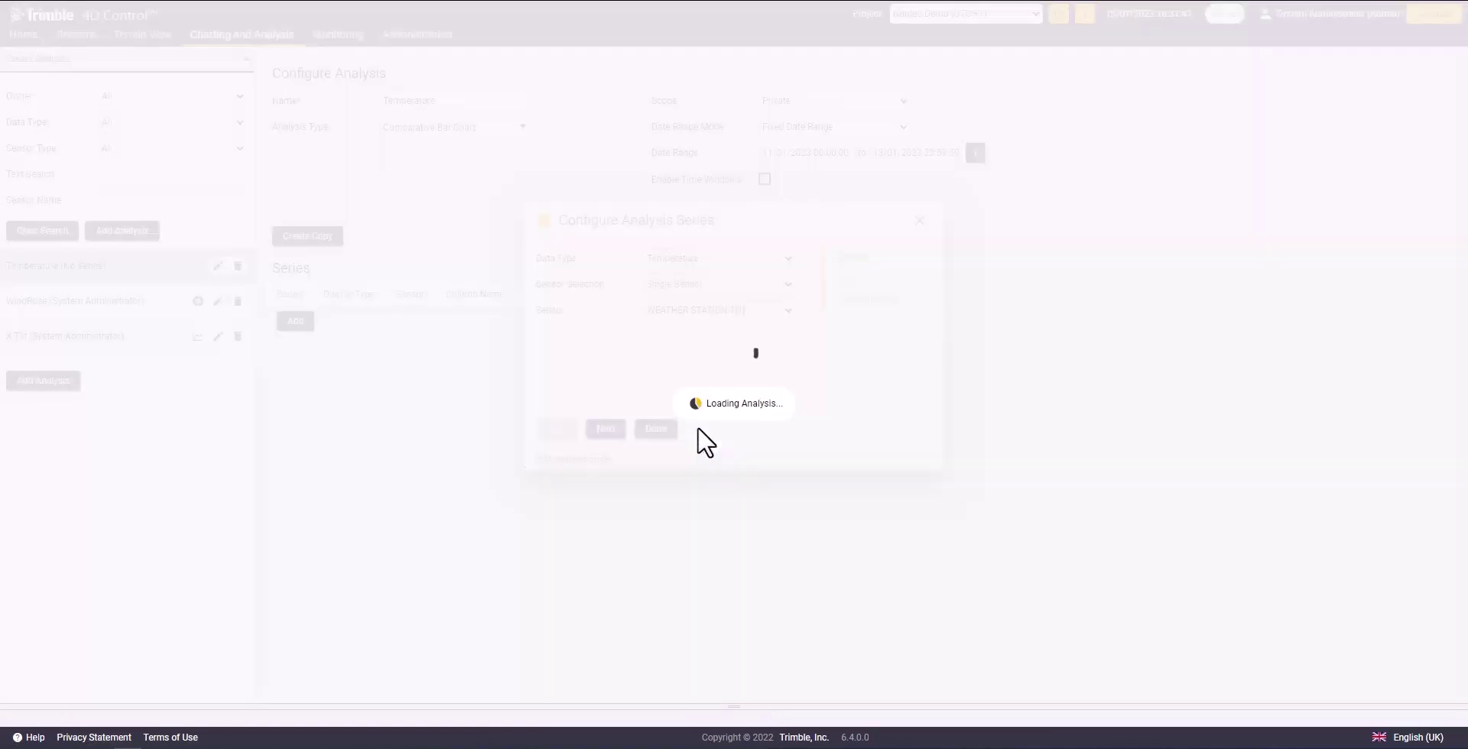
pyautogui.click(778, 284)
pyautogui.click(751, 310)
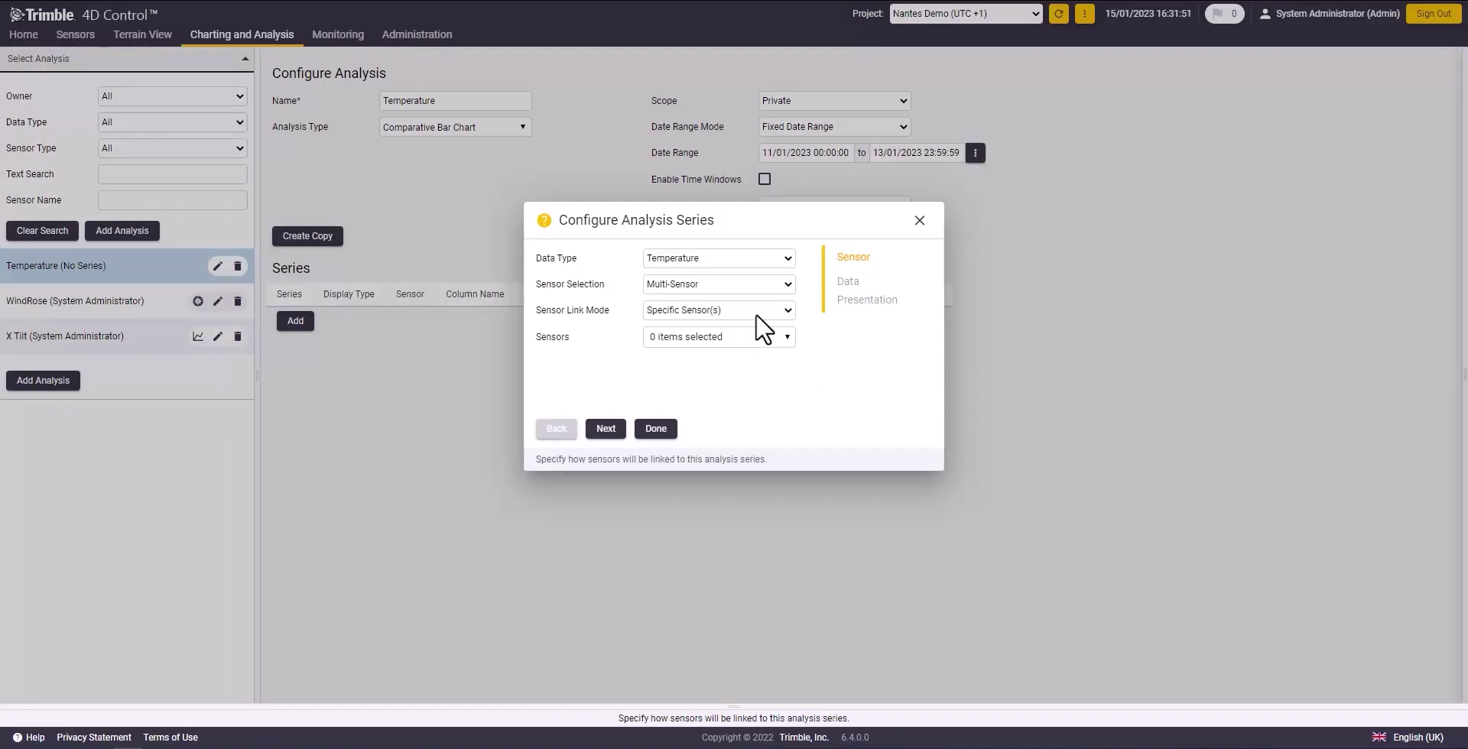
pyautogui.click(754, 345)
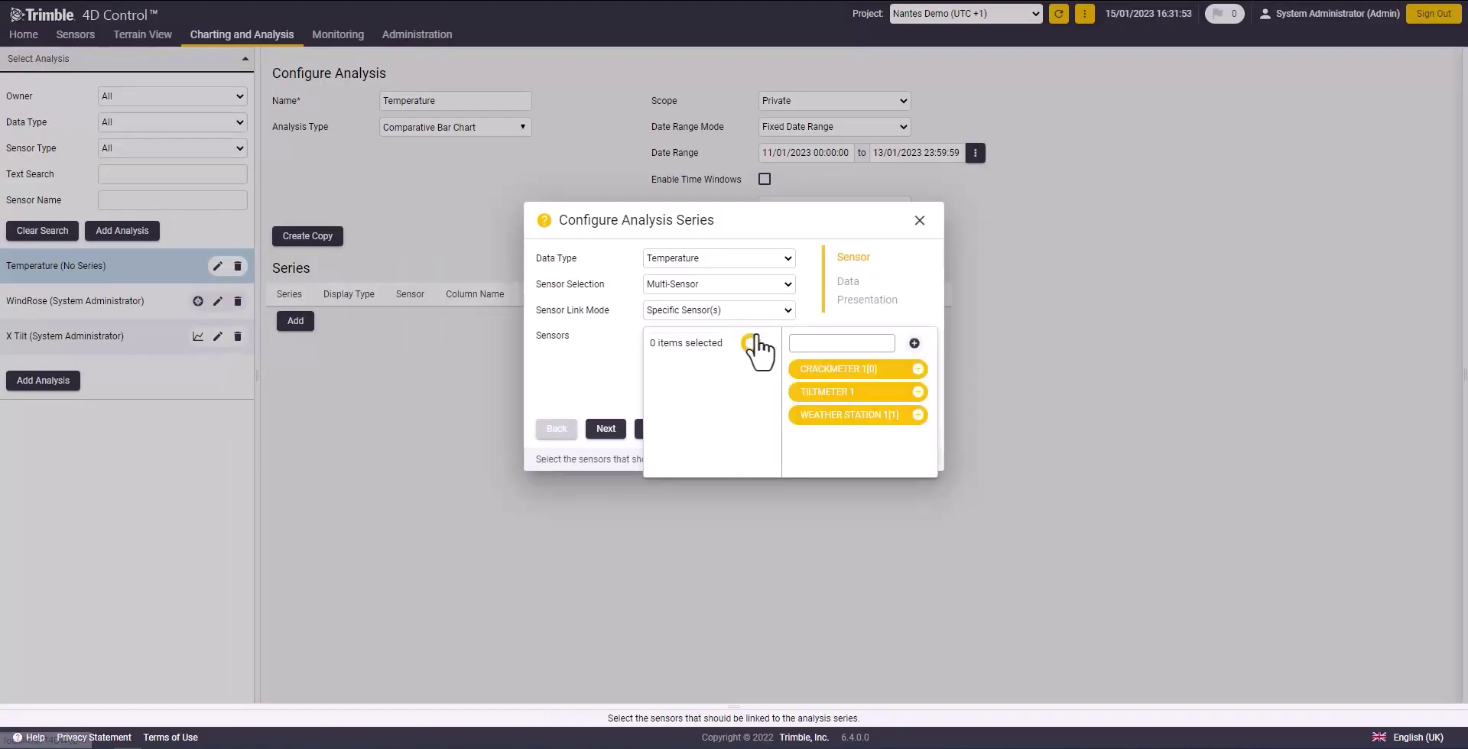
pyautogui.click(918, 370)
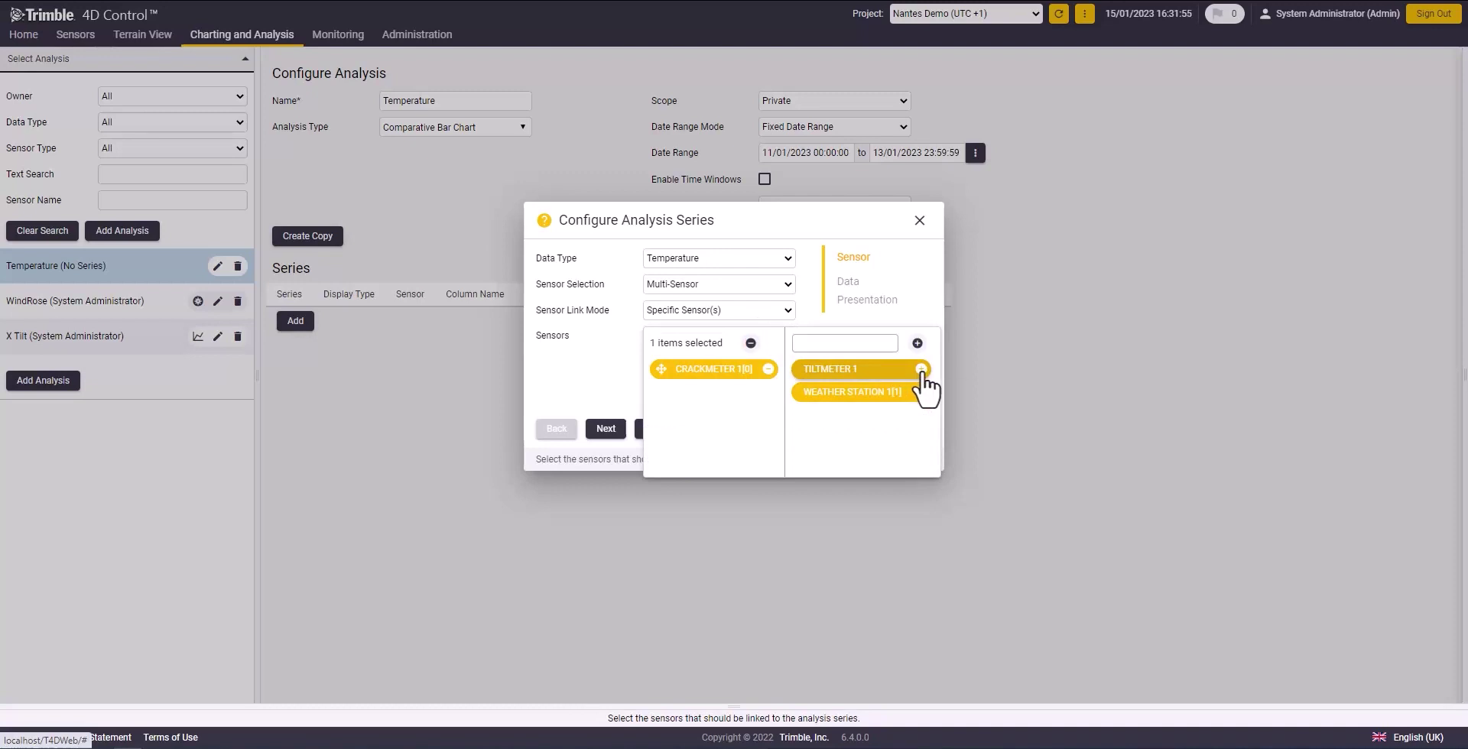
pyautogui.click(922, 370)
pyautogui.click(922, 370)
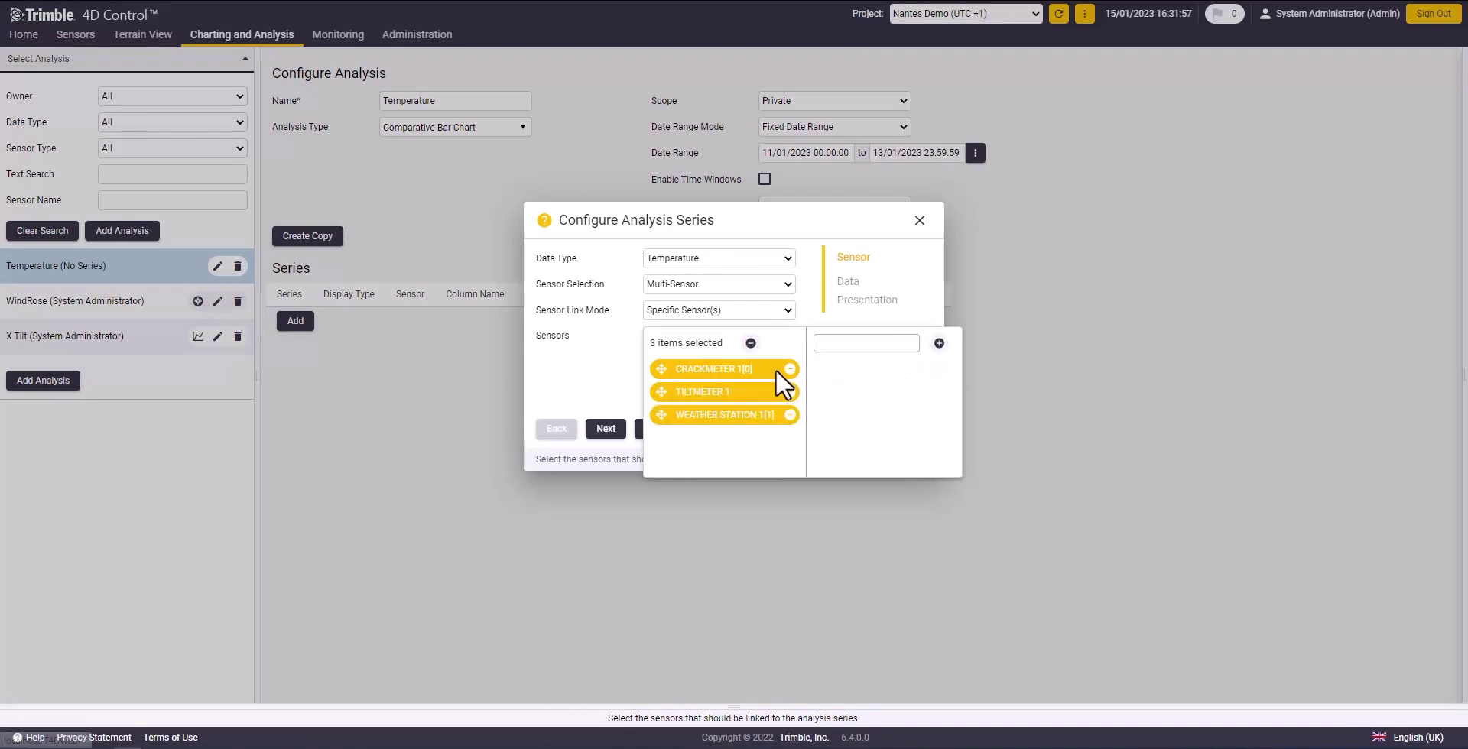
pyautogui.click(616, 374)
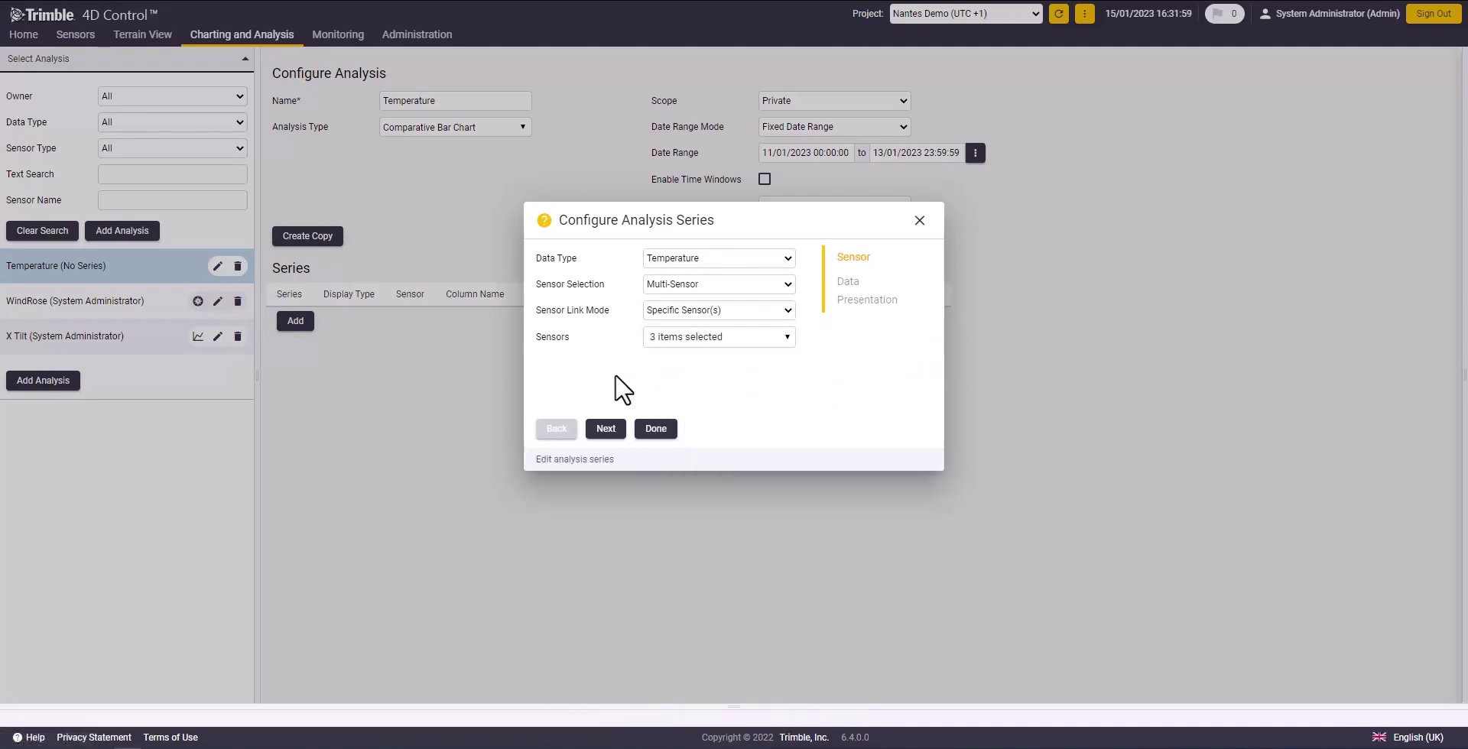
# Set the series to display 0 decimals and finish adding it.
pyautogui.click(606, 429)
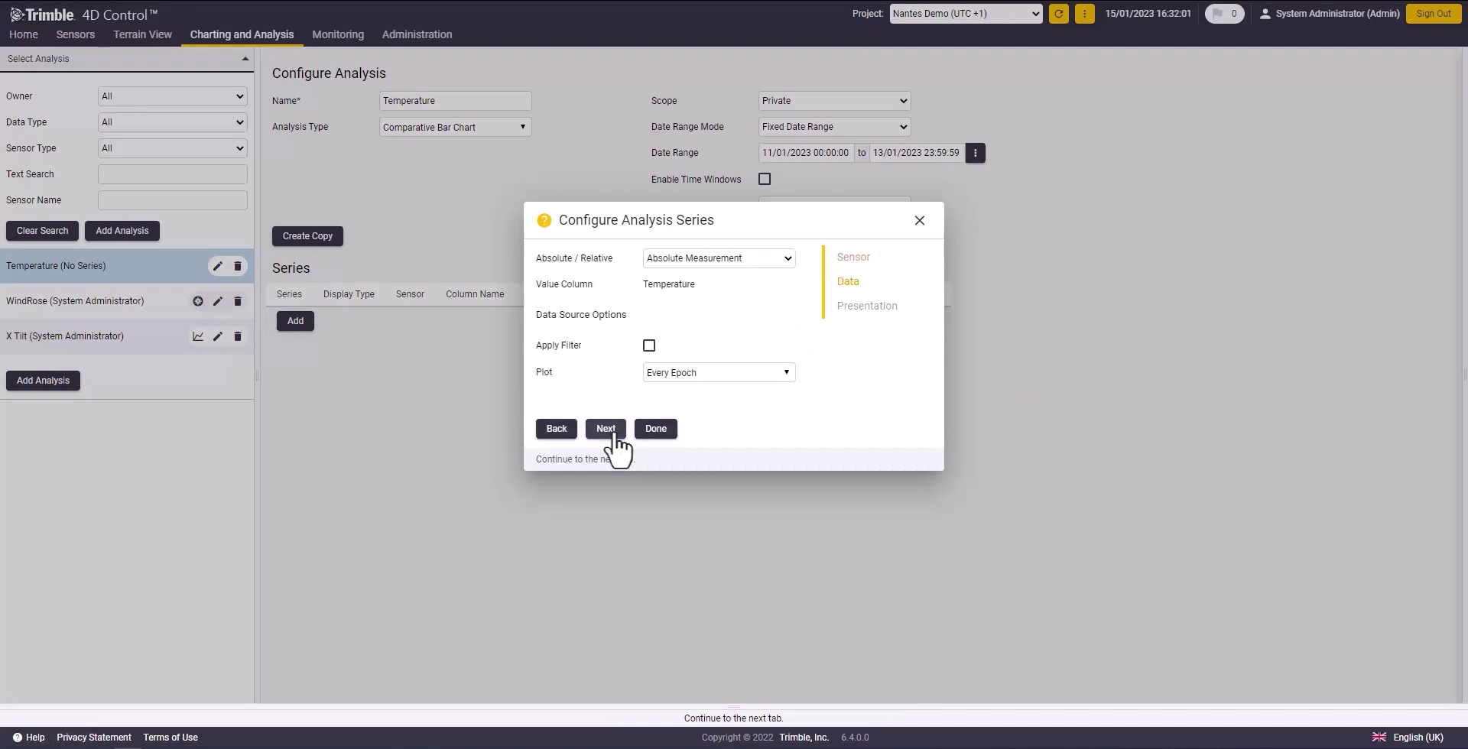
pyautogui.click(606, 429)
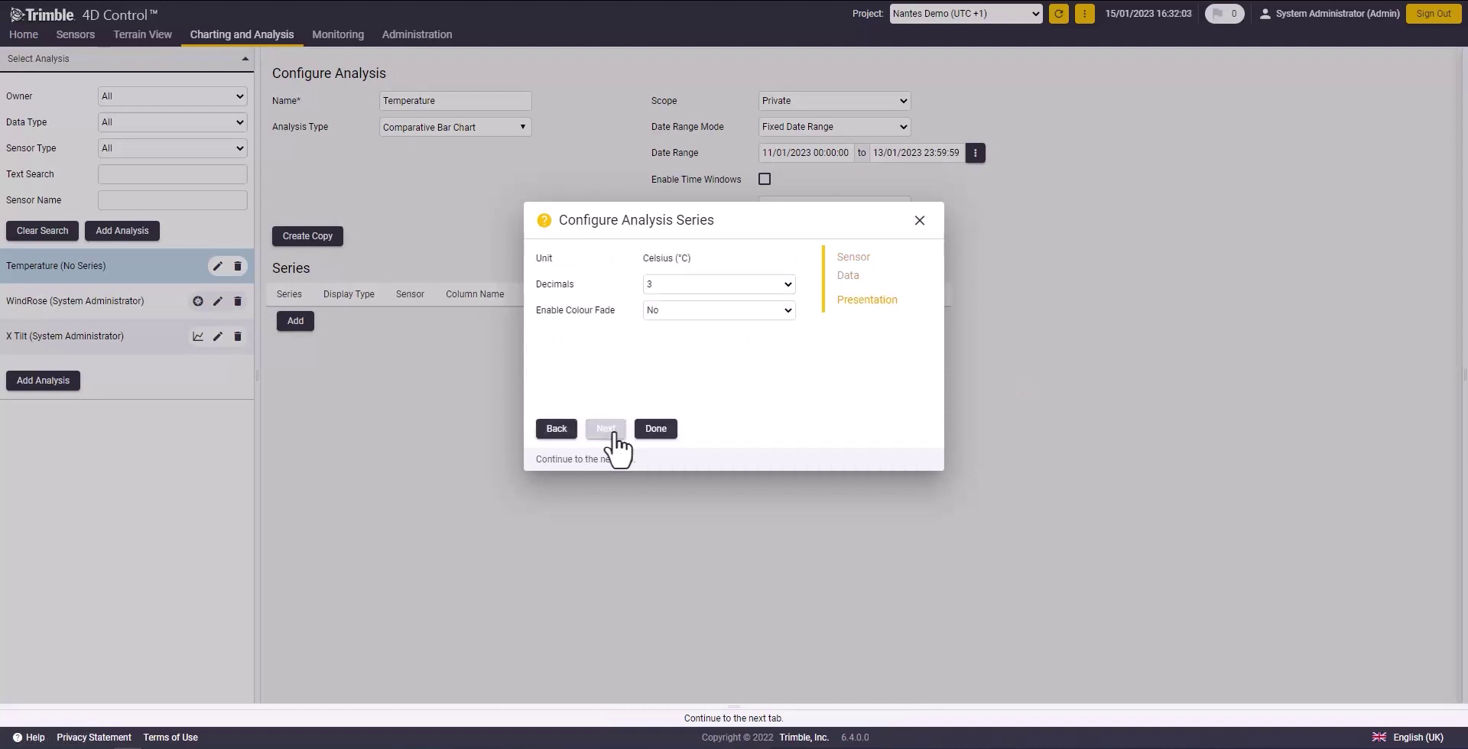
pyautogui.click(719, 286)
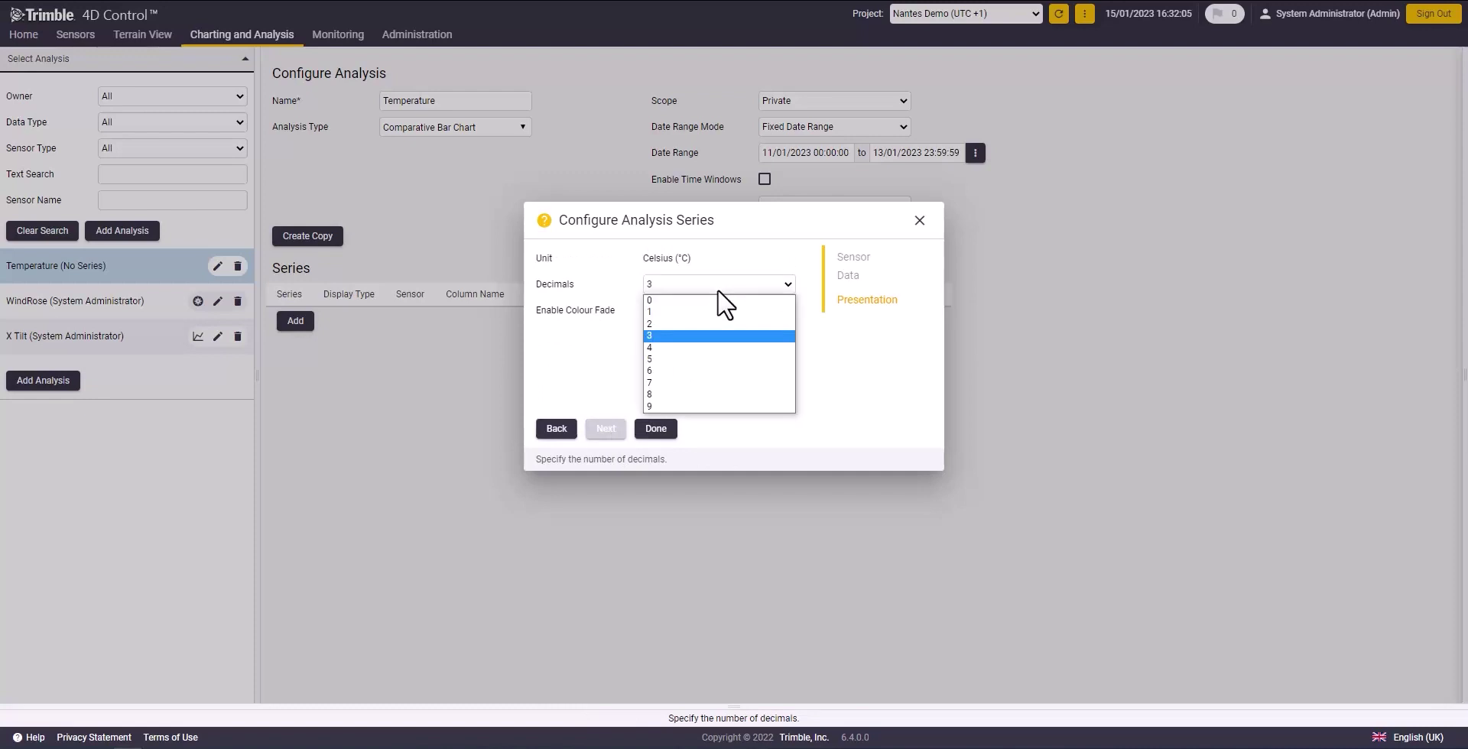
pyautogui.click(715, 302)
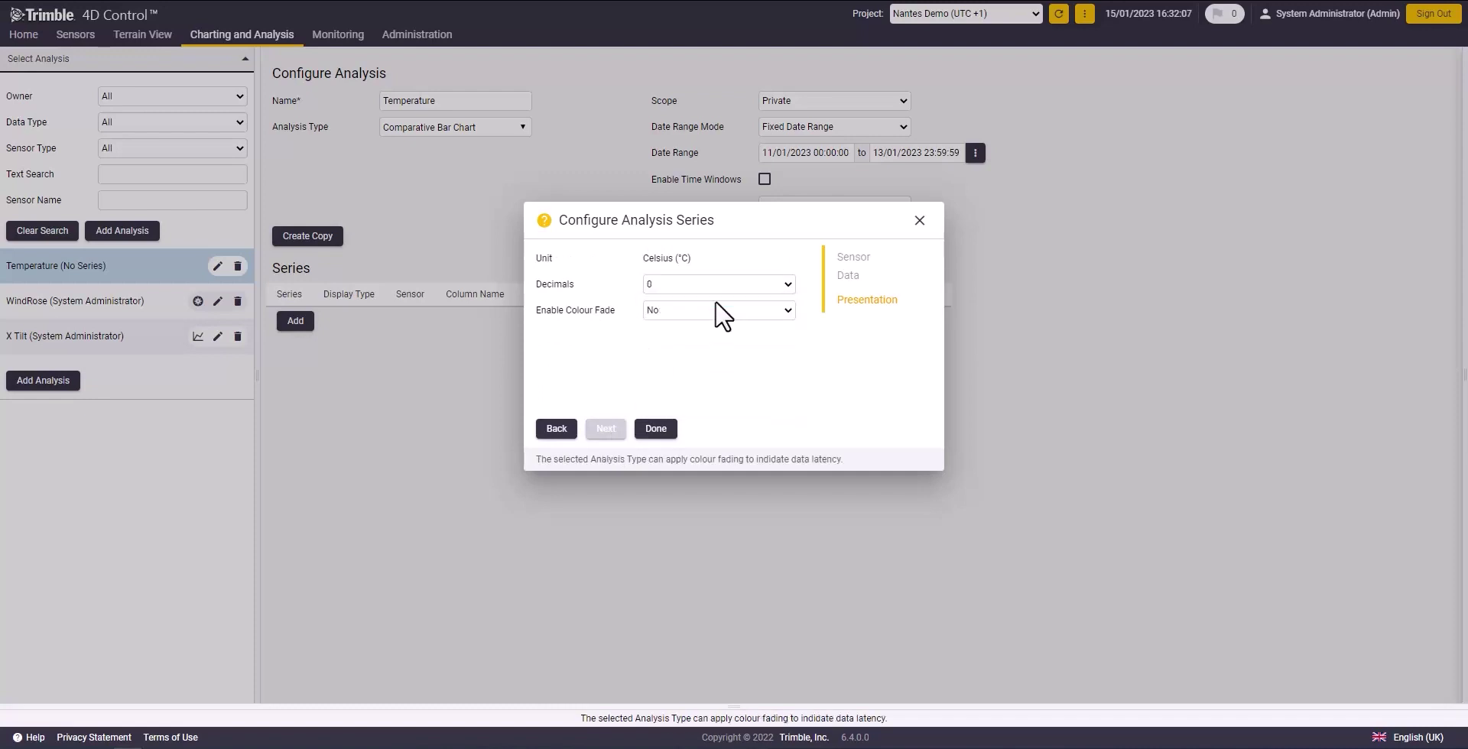
pyautogui.click(656, 429)
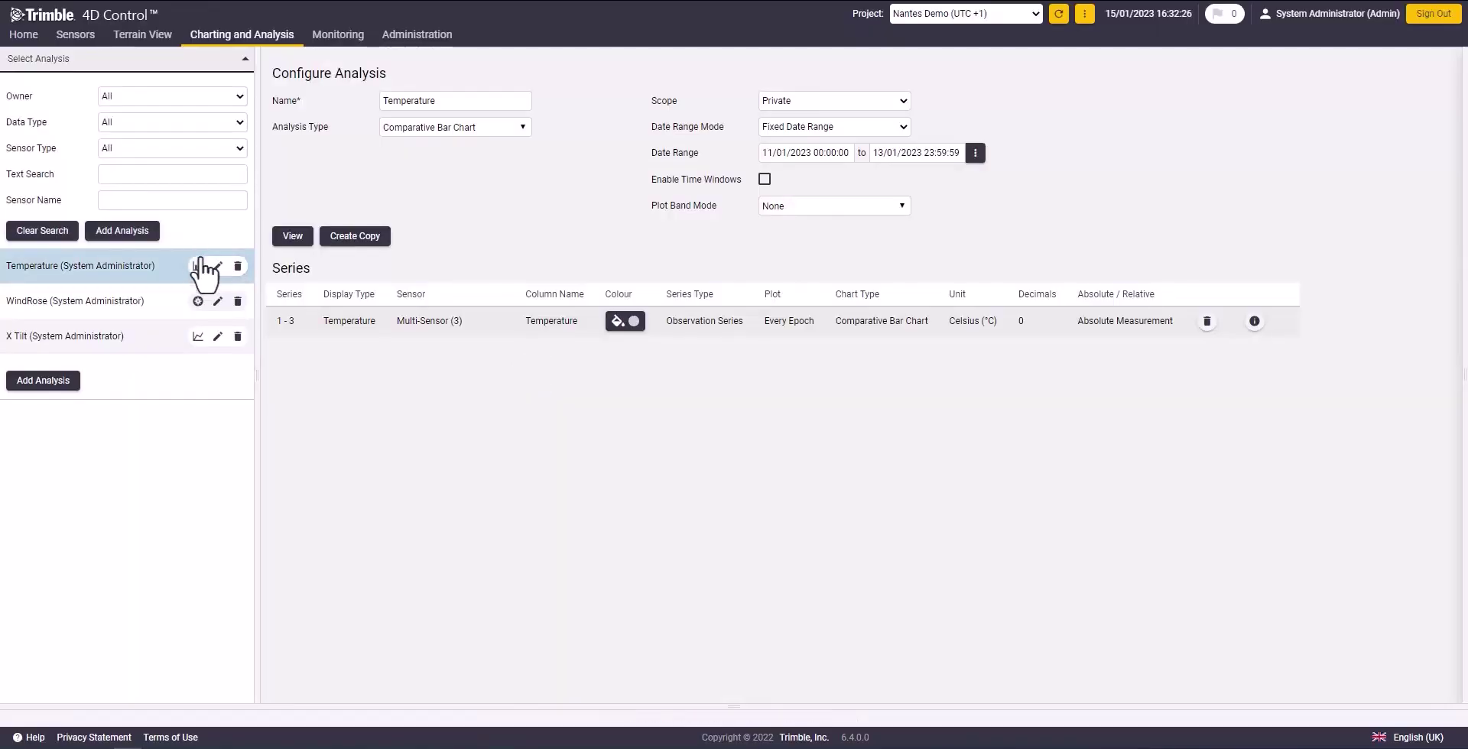
# Open the Temperature bar chart and slide its date back to show earlier values.
pyautogui.click(198, 268)
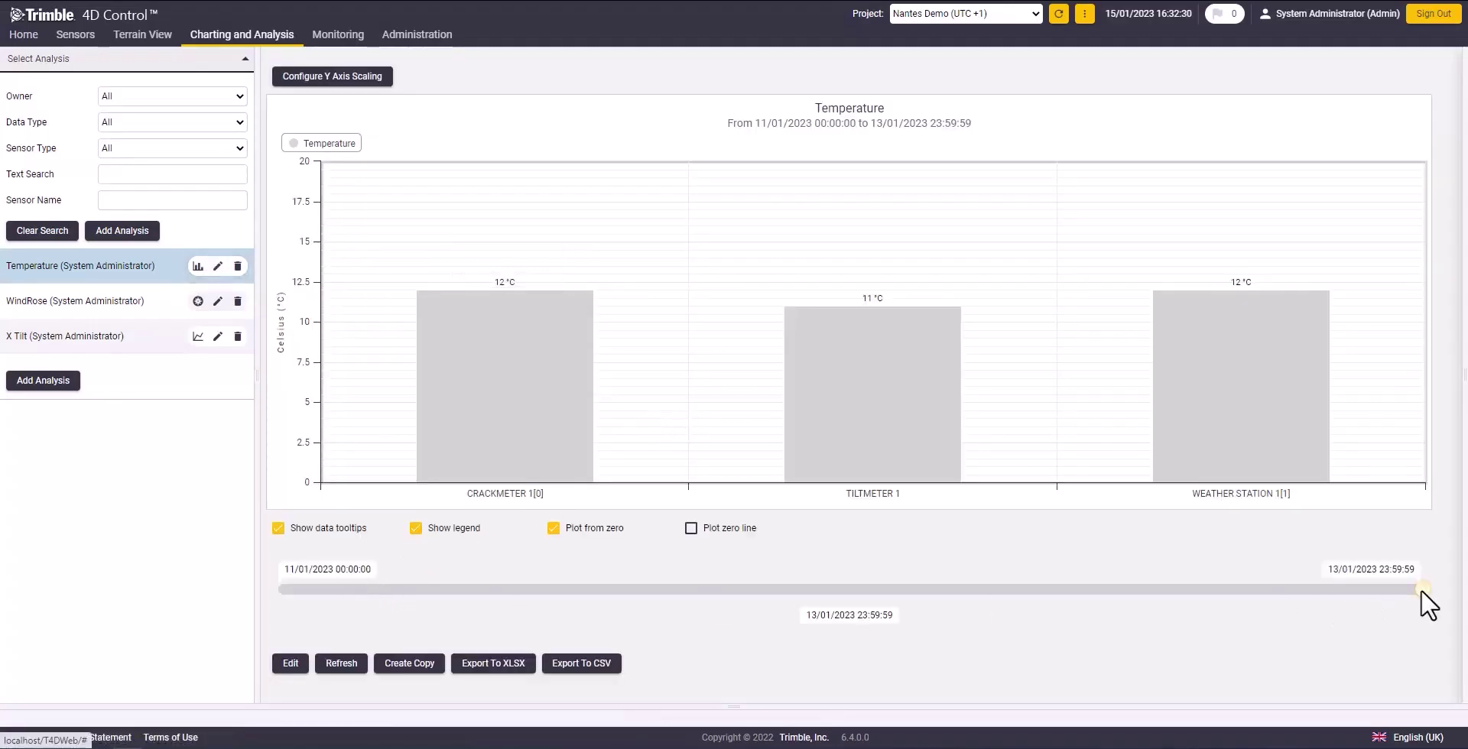
pyautogui.moveTo(1372, 594); pyautogui.dragTo(484, 591)
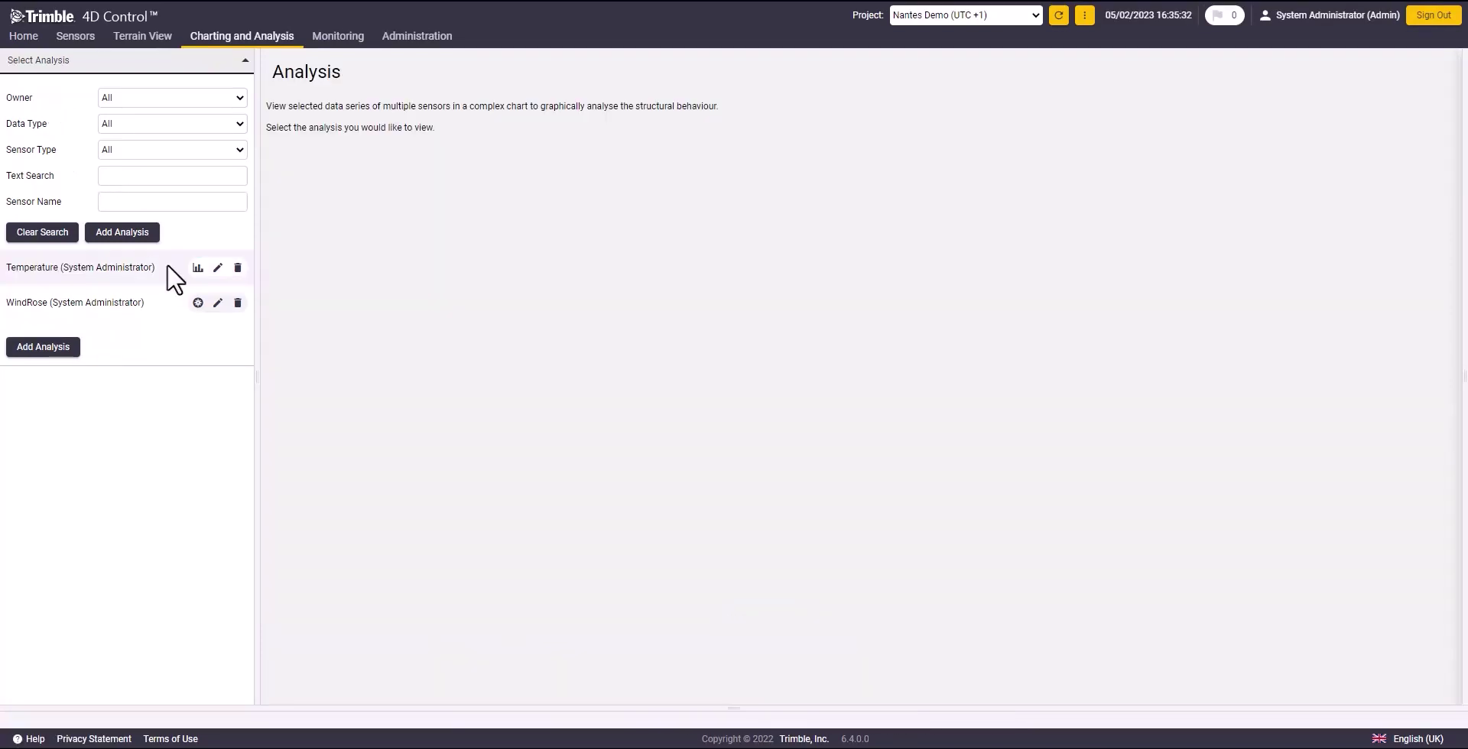
# Create and save analysis Temp_Tilt for 11/01/2023 11:20 to 13/01/2023 13:03.
pyautogui.click(142, 234)
pyautogui.click(403, 100)
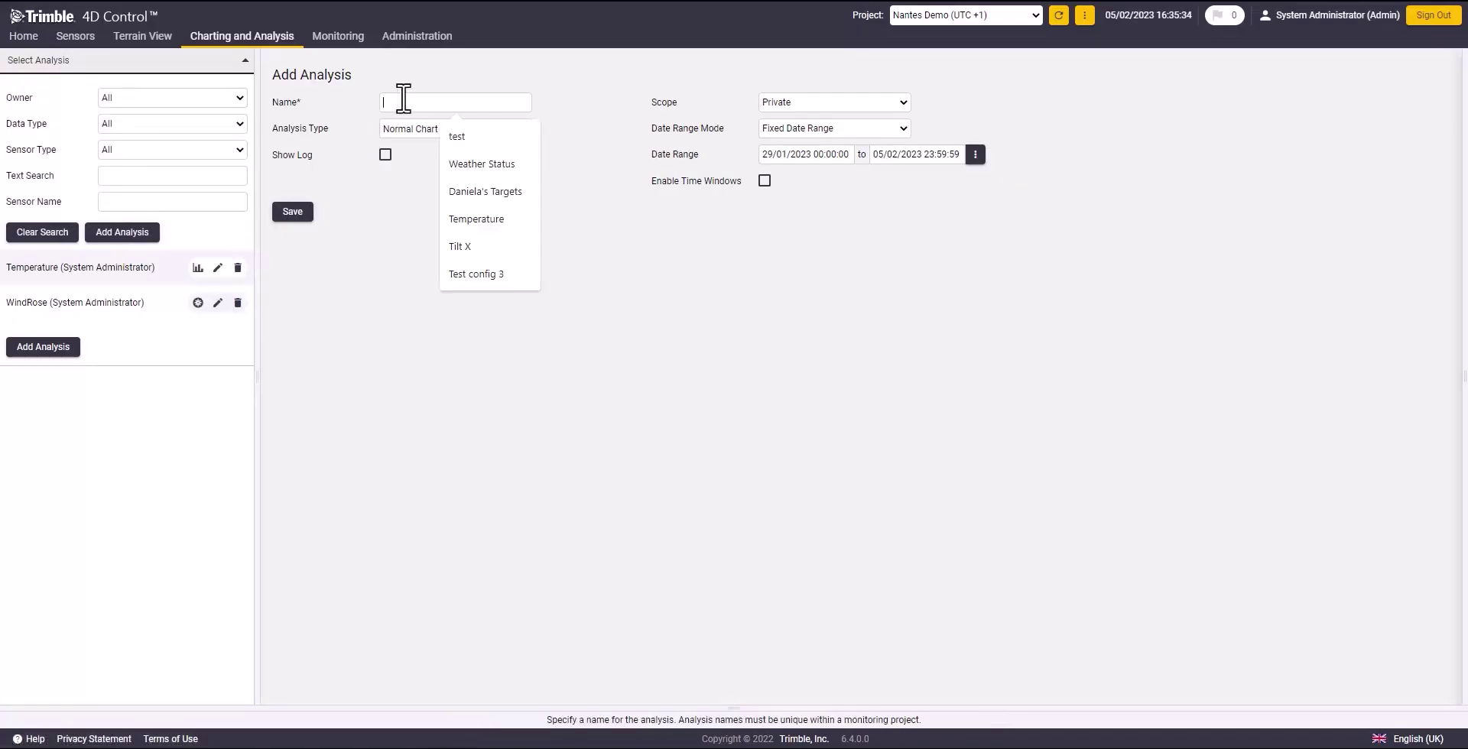
pyautogui.write('Tem')
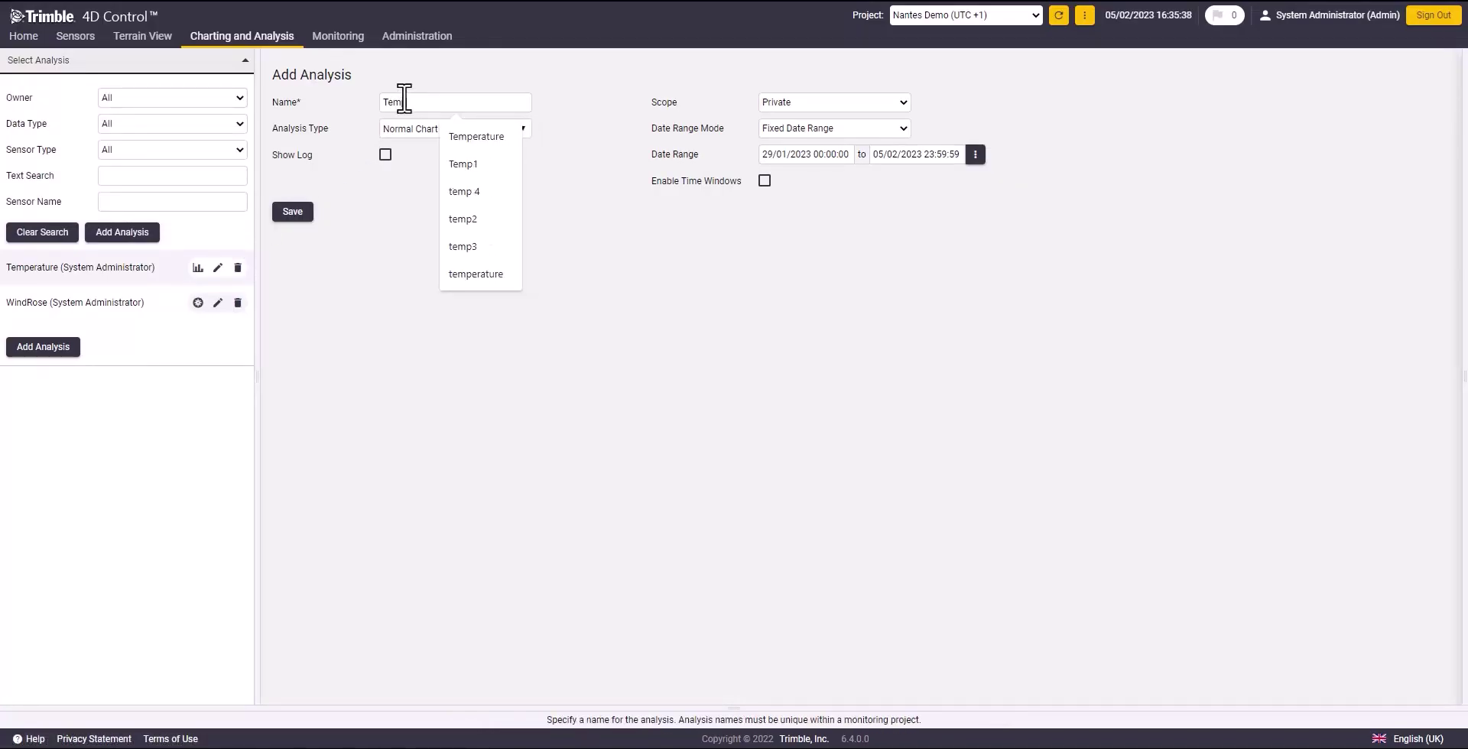
pyautogui.press('Escape')
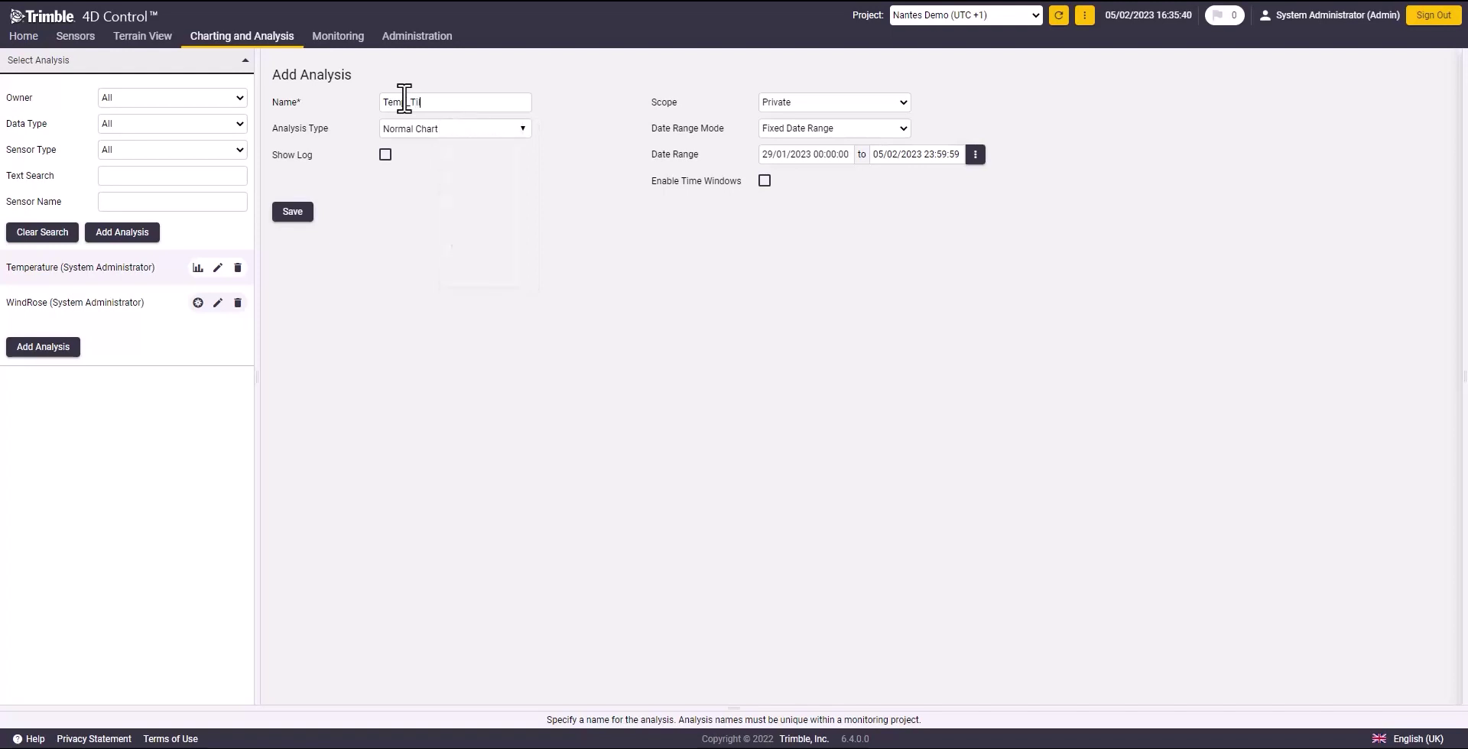
pyautogui.click(832, 160)
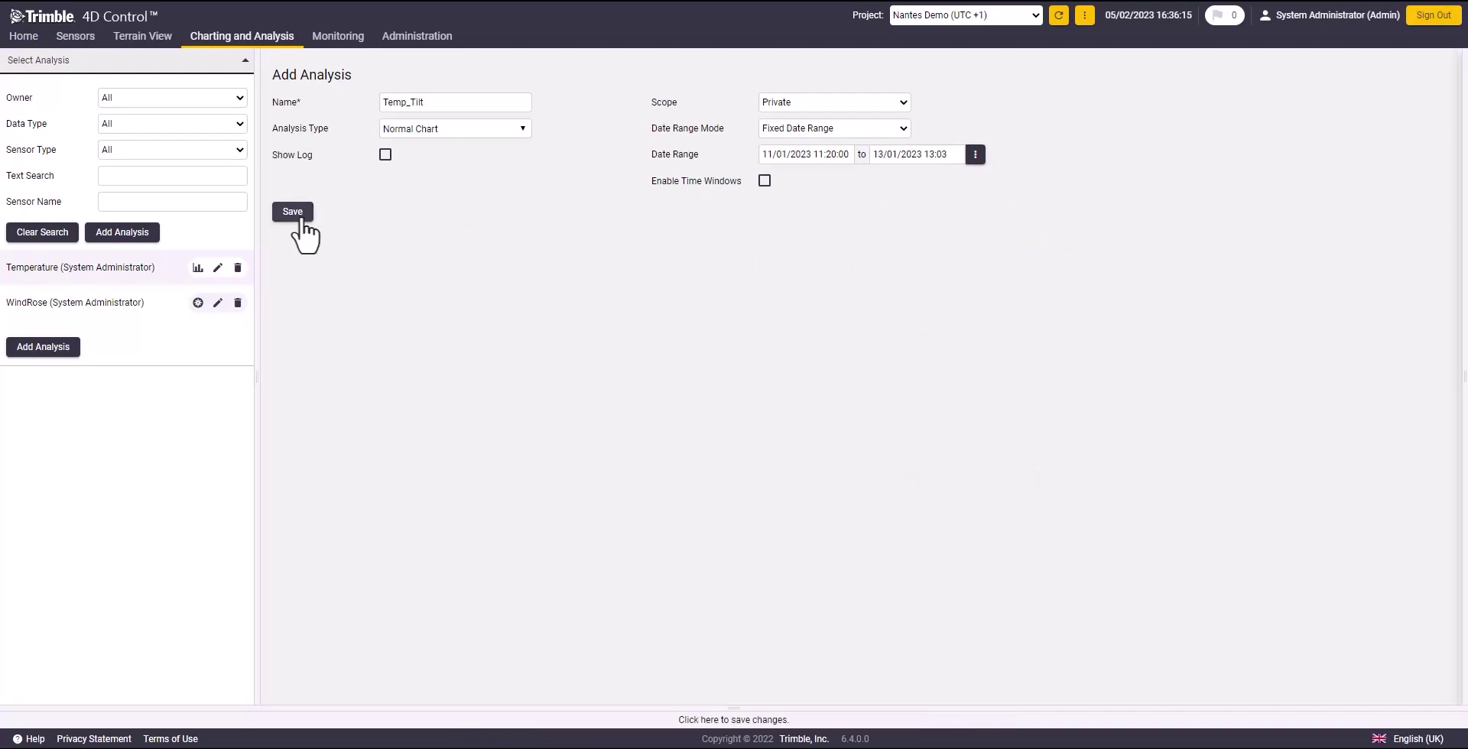
pyautogui.click(294, 213)
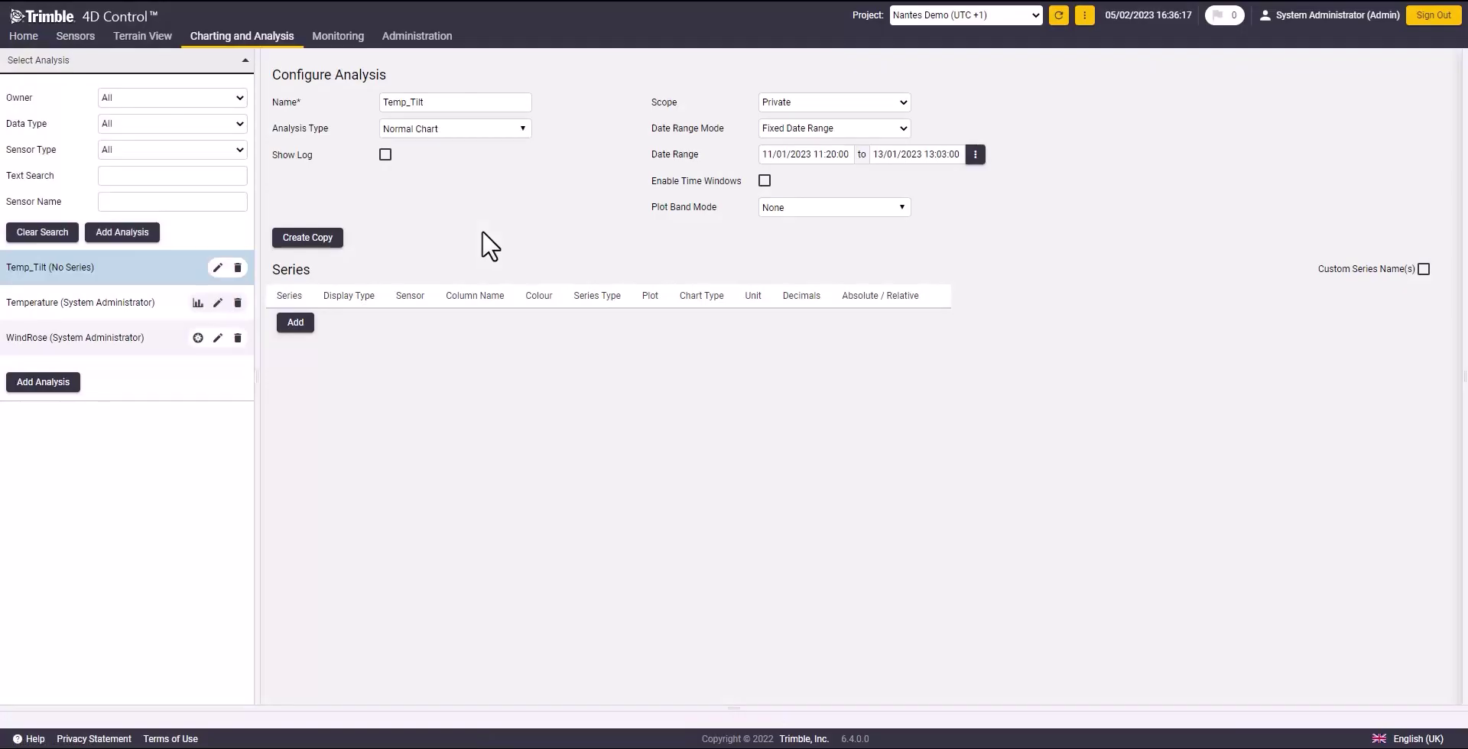
# Add a Temperature series using sensor WEATHER STATION 1[1].
pyautogui.click(296, 325)
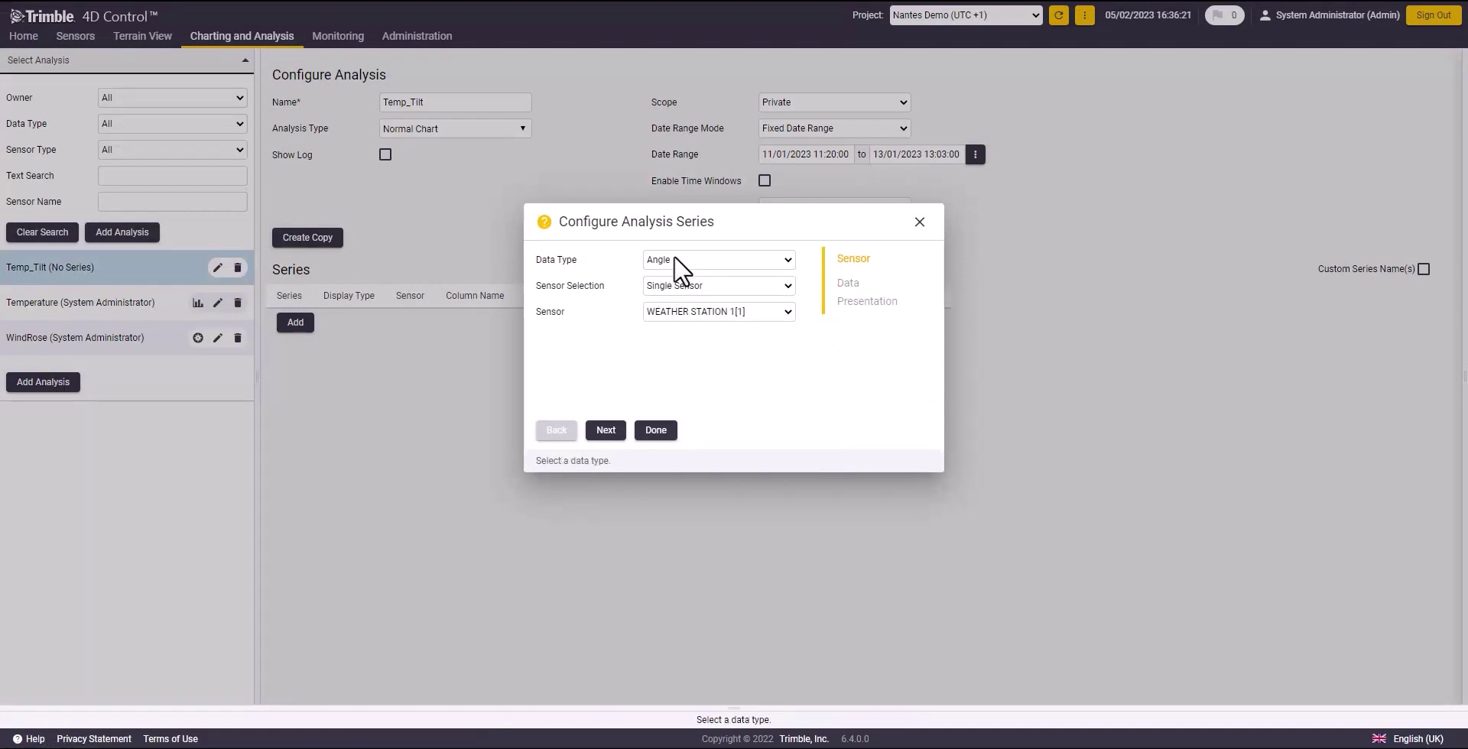
pyautogui.click(673, 259)
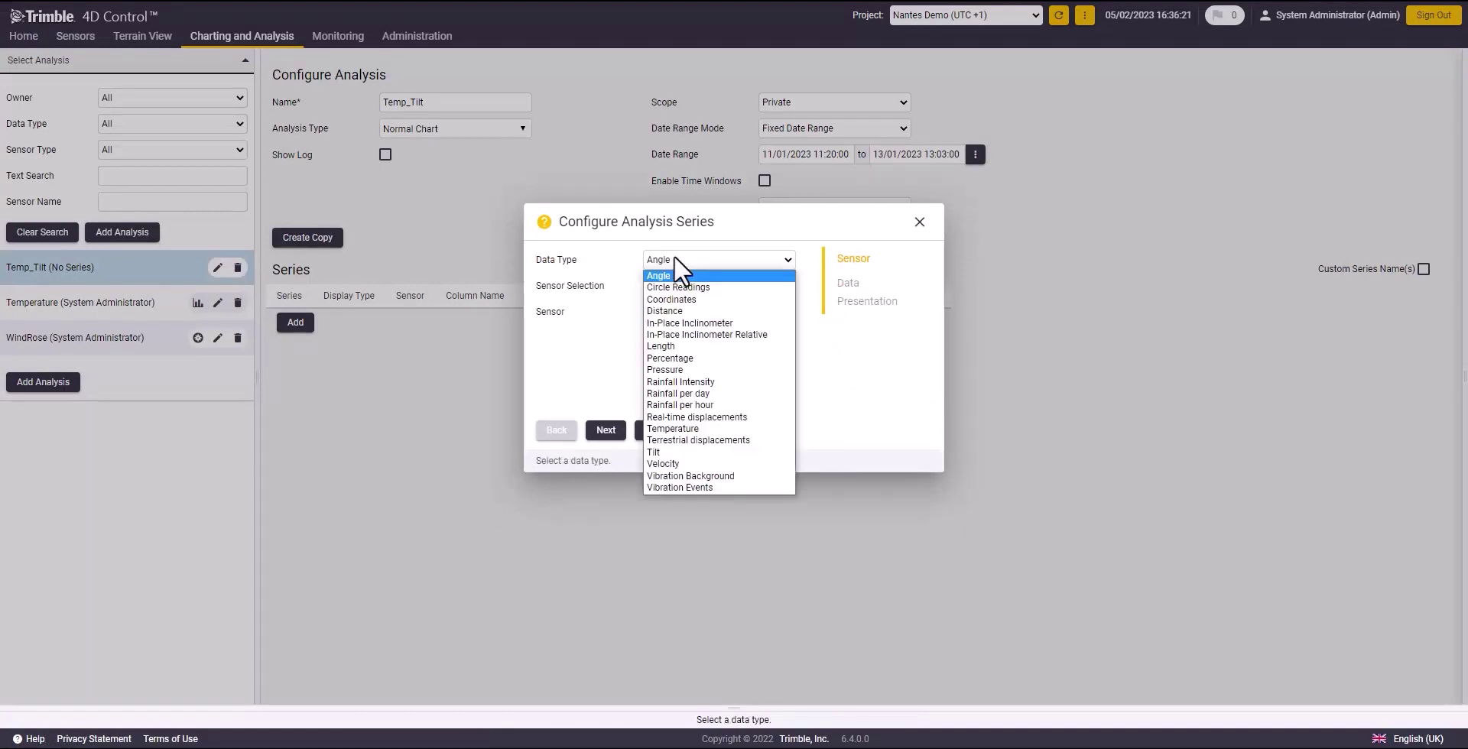
pyautogui.click(669, 429)
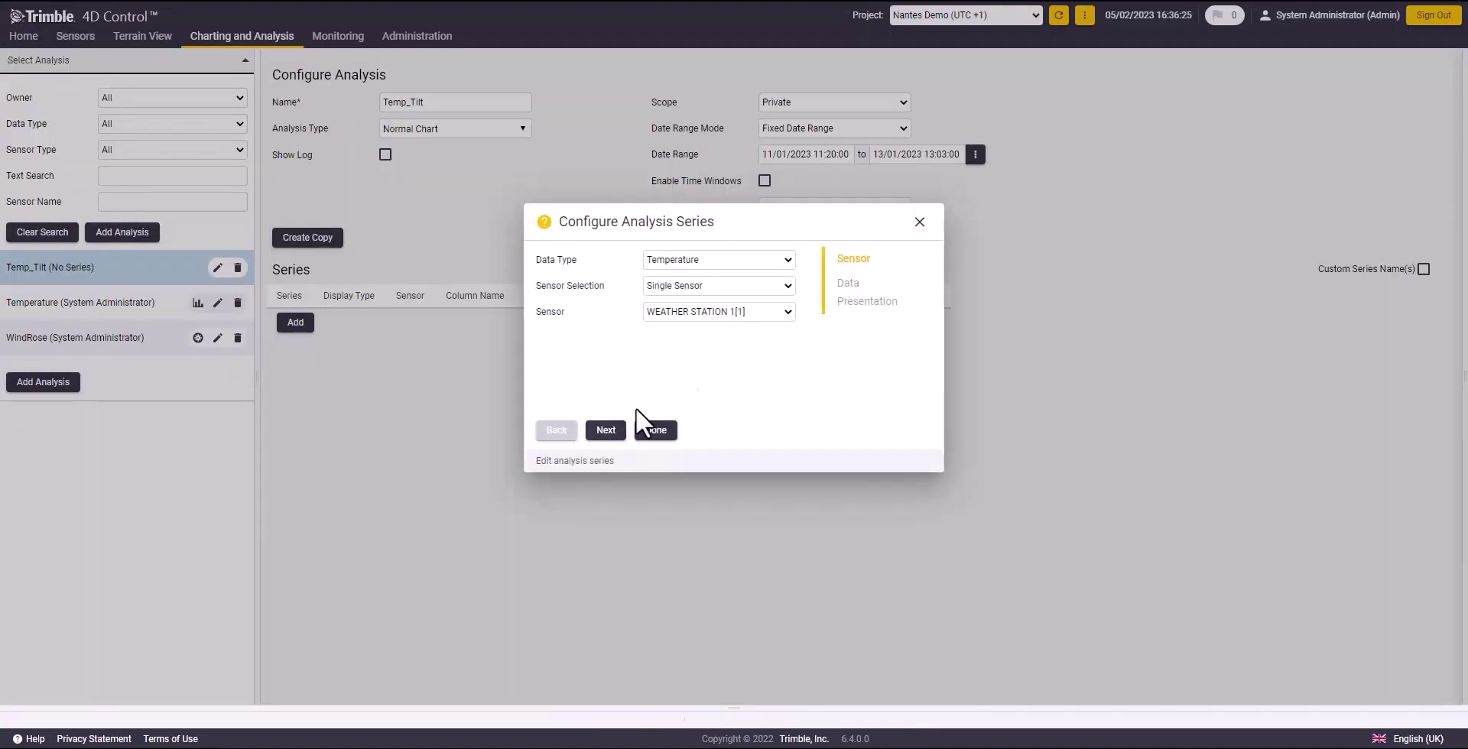
pyautogui.click(725, 312)
pyautogui.click(707, 351)
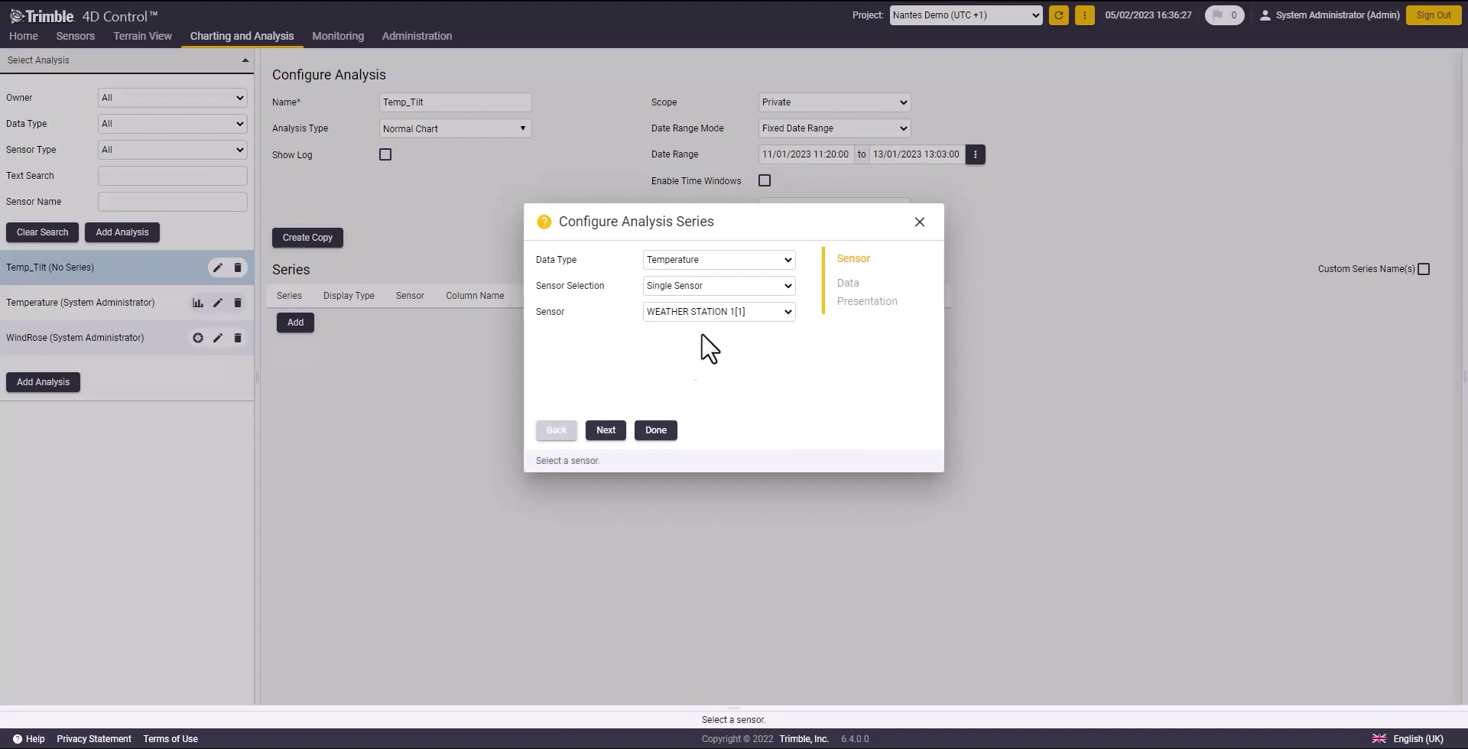
pyautogui.click(612, 431)
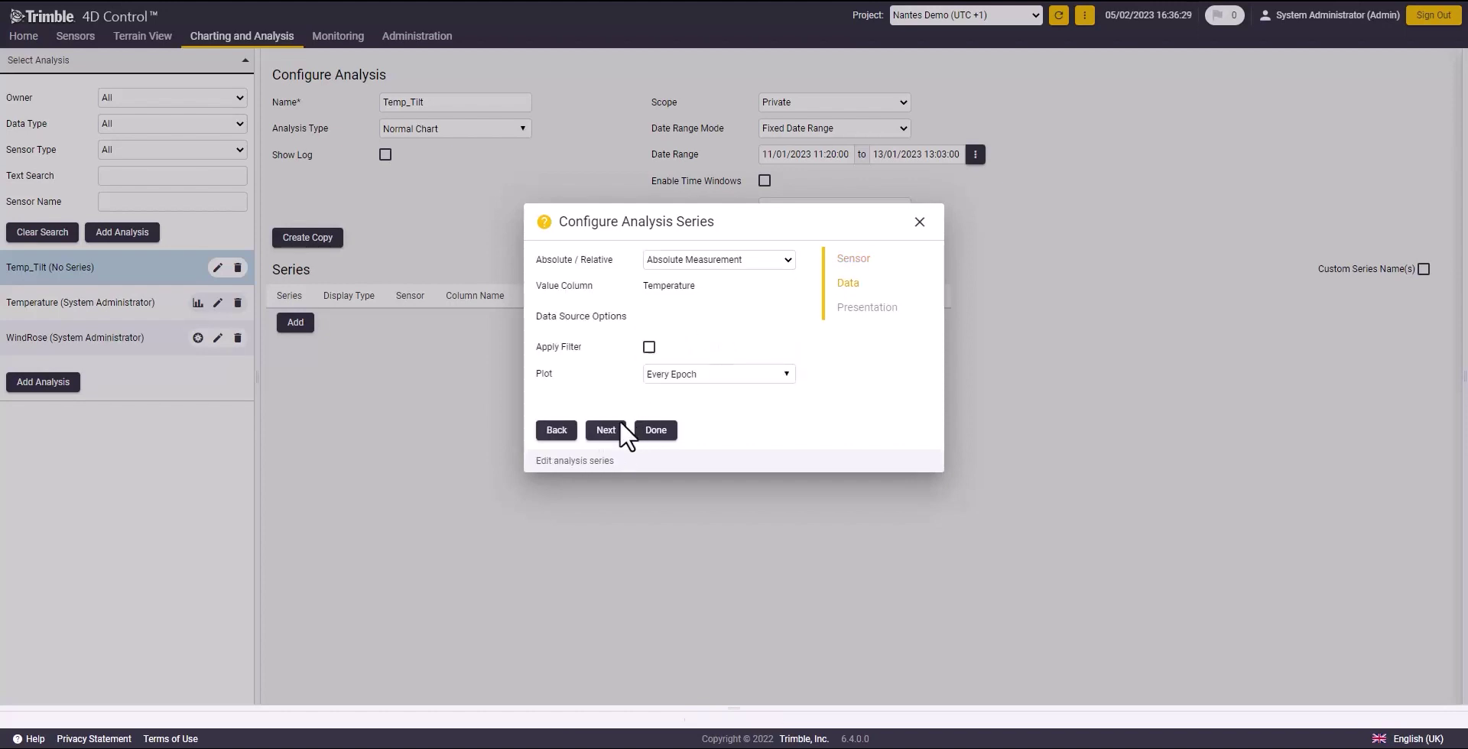
pyautogui.click(617, 428)
# Name the series Temp and give it a Spline line type.
pyautogui.click(685, 260)
pyautogui.write('Temp')
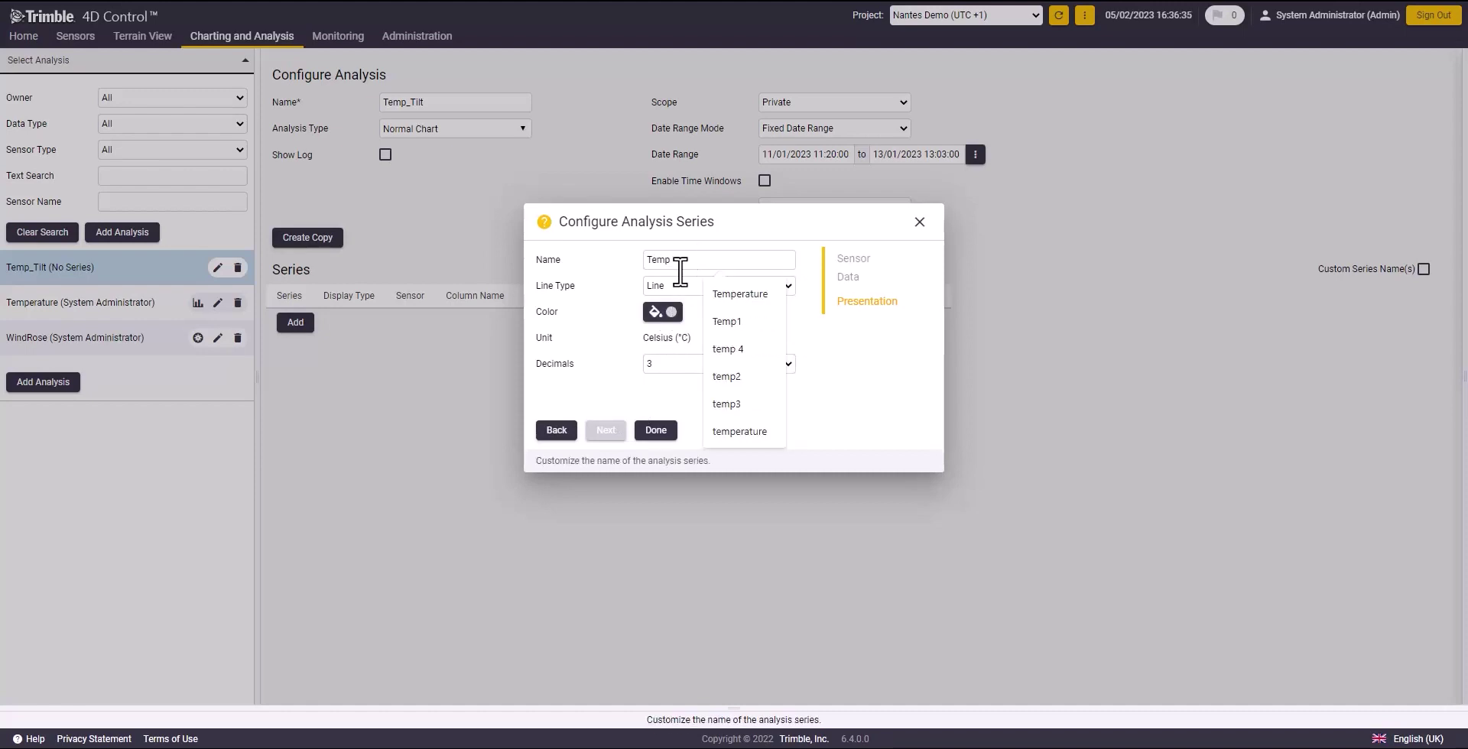
pyautogui.click(674, 283)
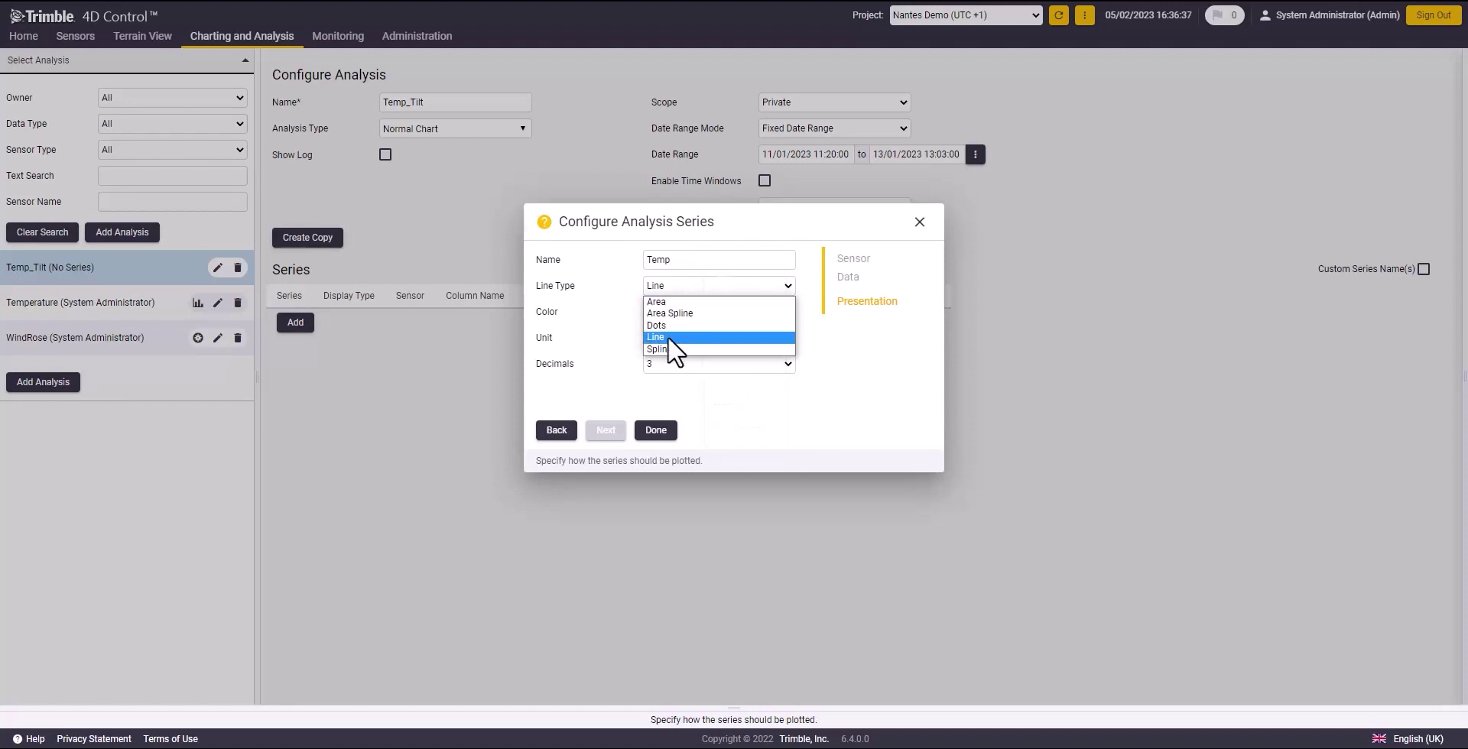
pyautogui.click(668, 337)
pyautogui.click(680, 283)
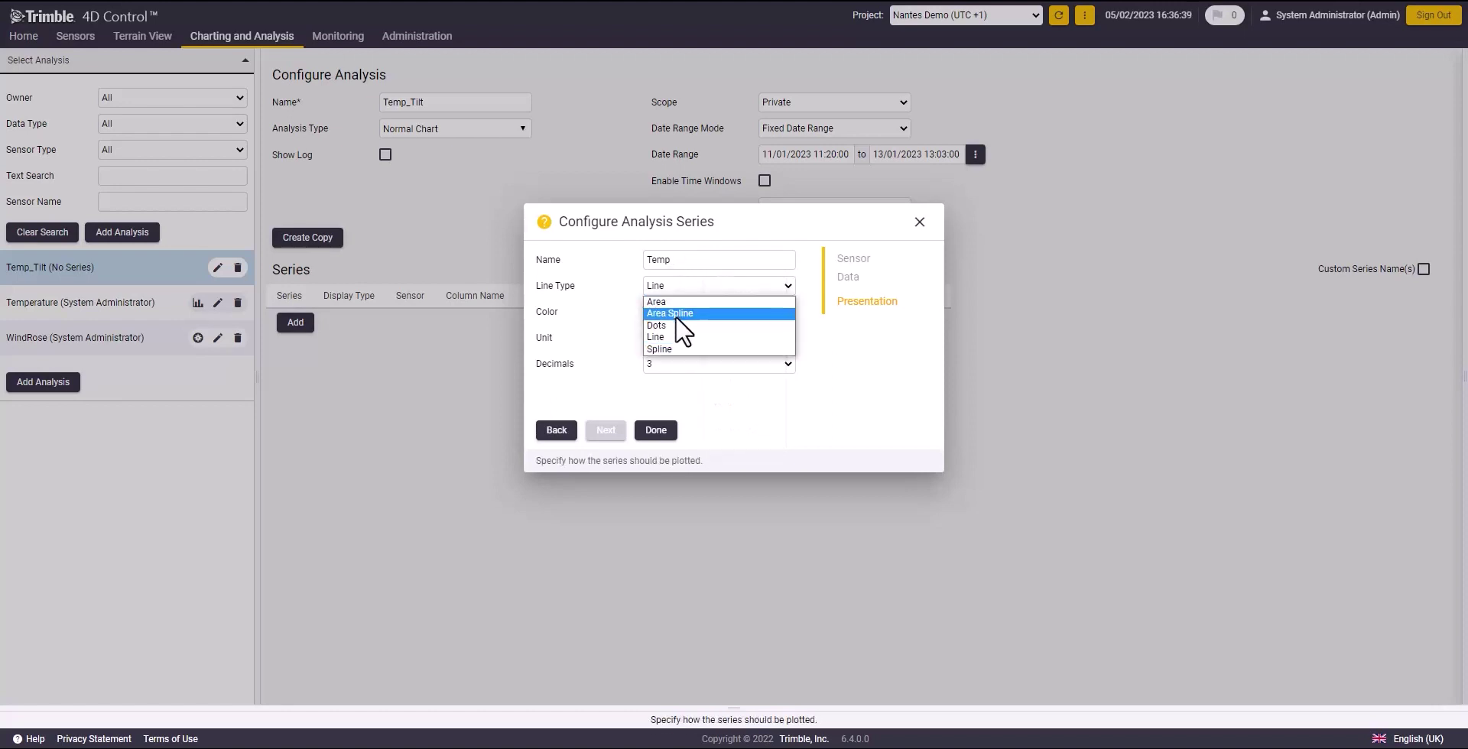
pyautogui.click(659, 349)
# Colour the Temp series cyan with 1 decimal and finish it.
pyautogui.click(665, 312)
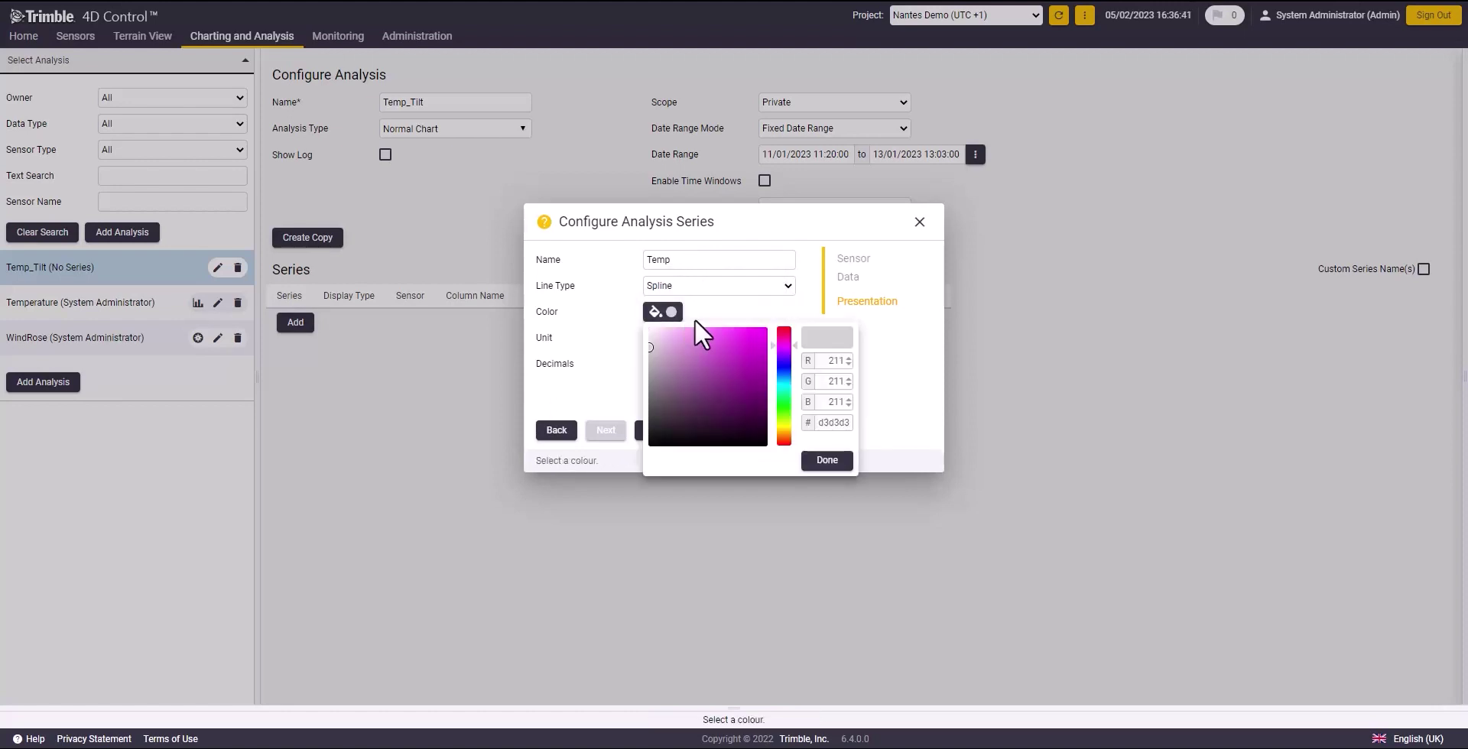
pyautogui.click(785, 382)
pyautogui.click(759, 331)
pyautogui.click(829, 461)
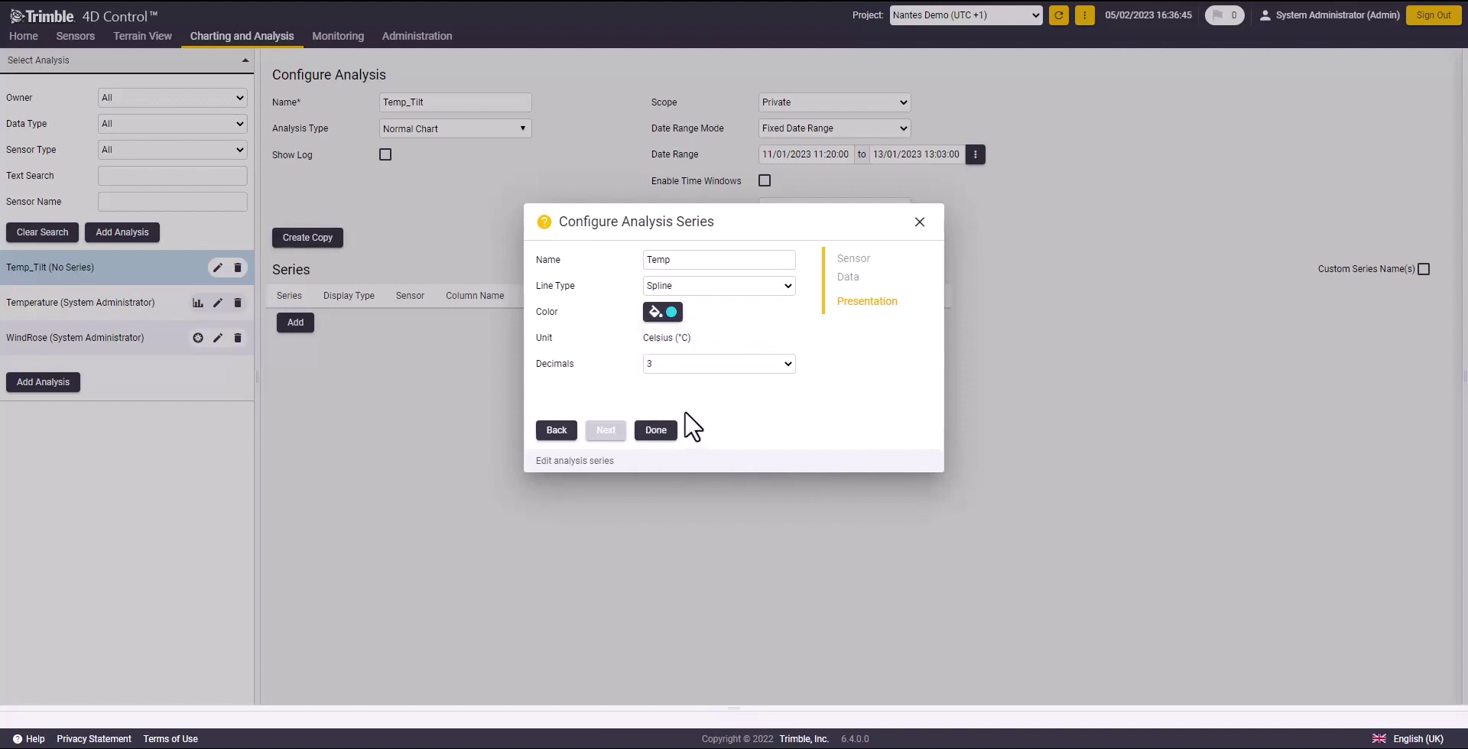
pyautogui.click(676, 367)
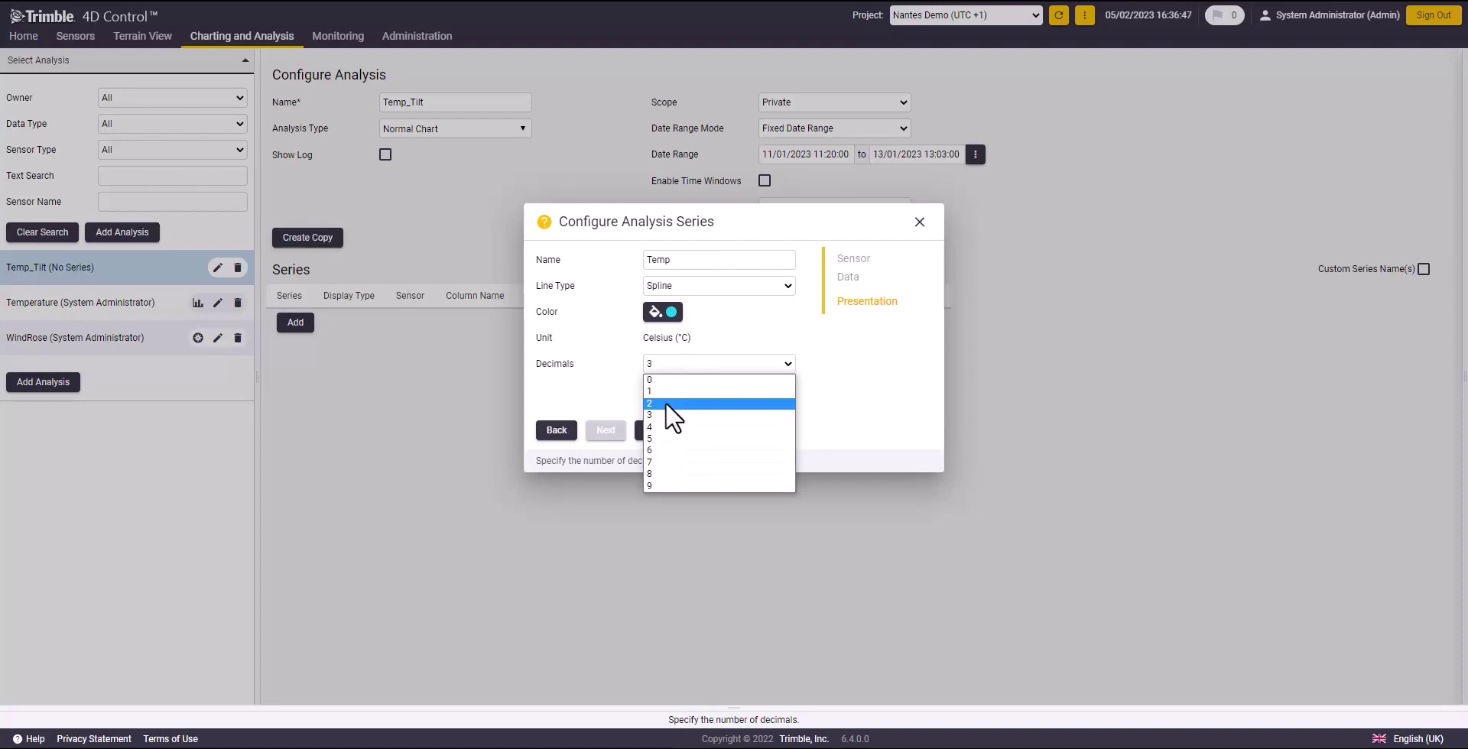
pyautogui.click(666, 394)
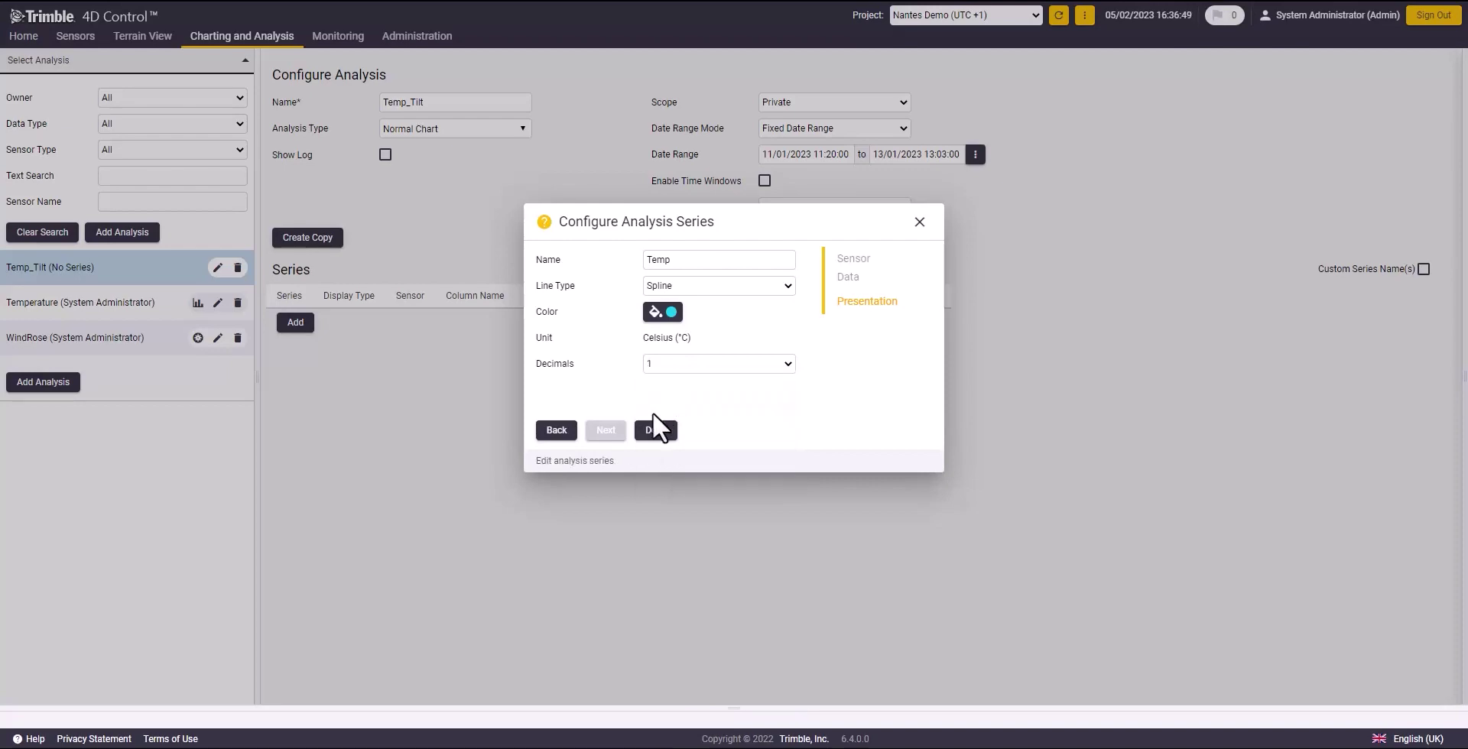
pyautogui.click(655, 429)
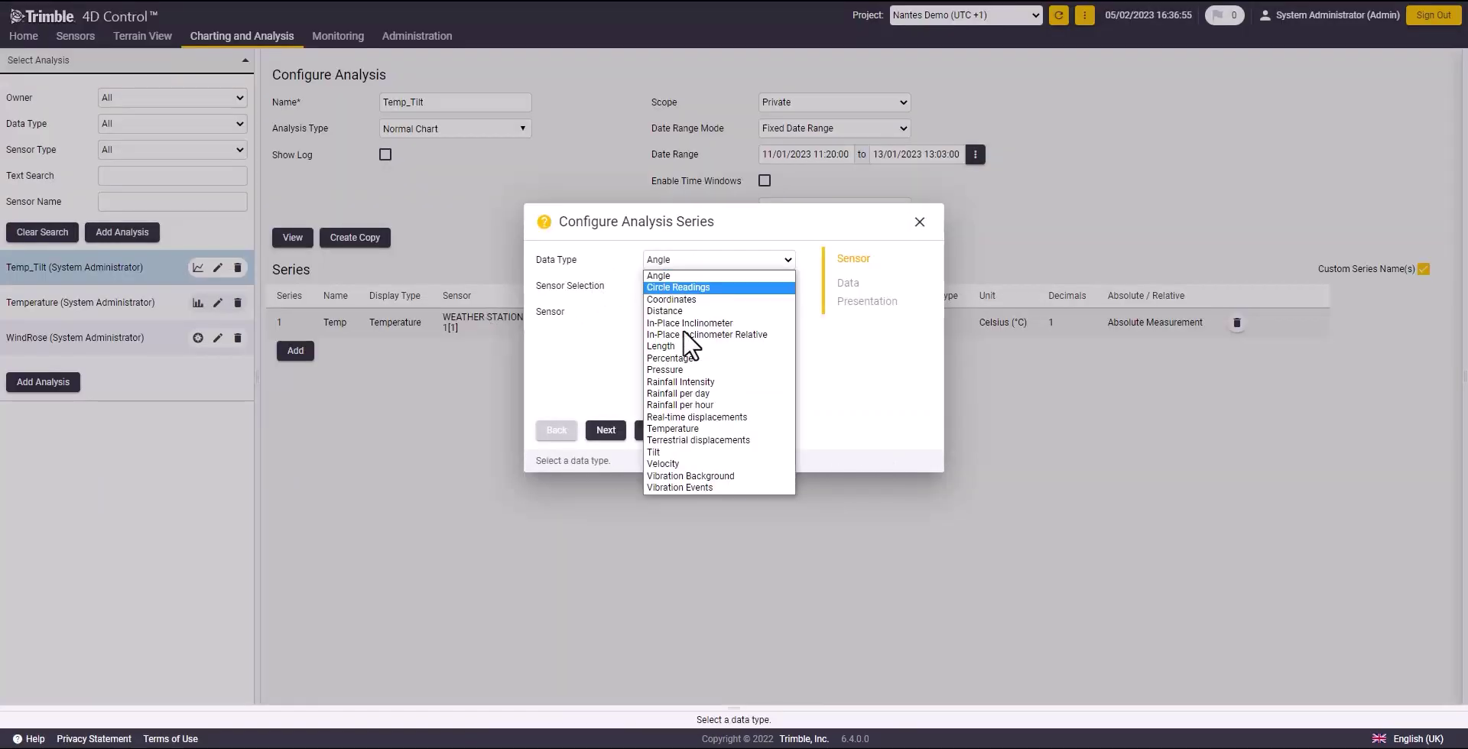
# Set the new series to Tilt data from sensor TILTMETER 1.
pyautogui.click(661, 449)
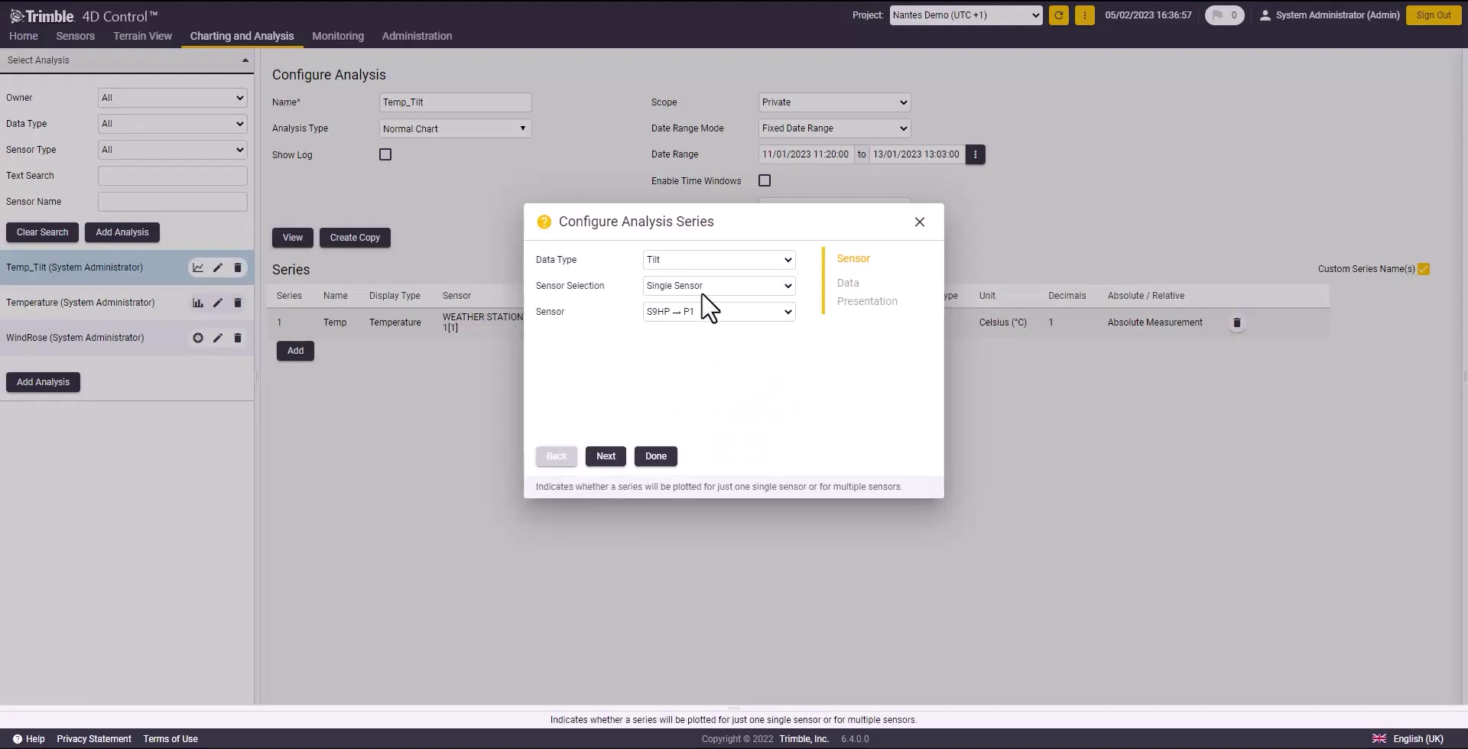
pyautogui.click(707, 312)
pyautogui.click(693, 353)
pyautogui.click(617, 457)
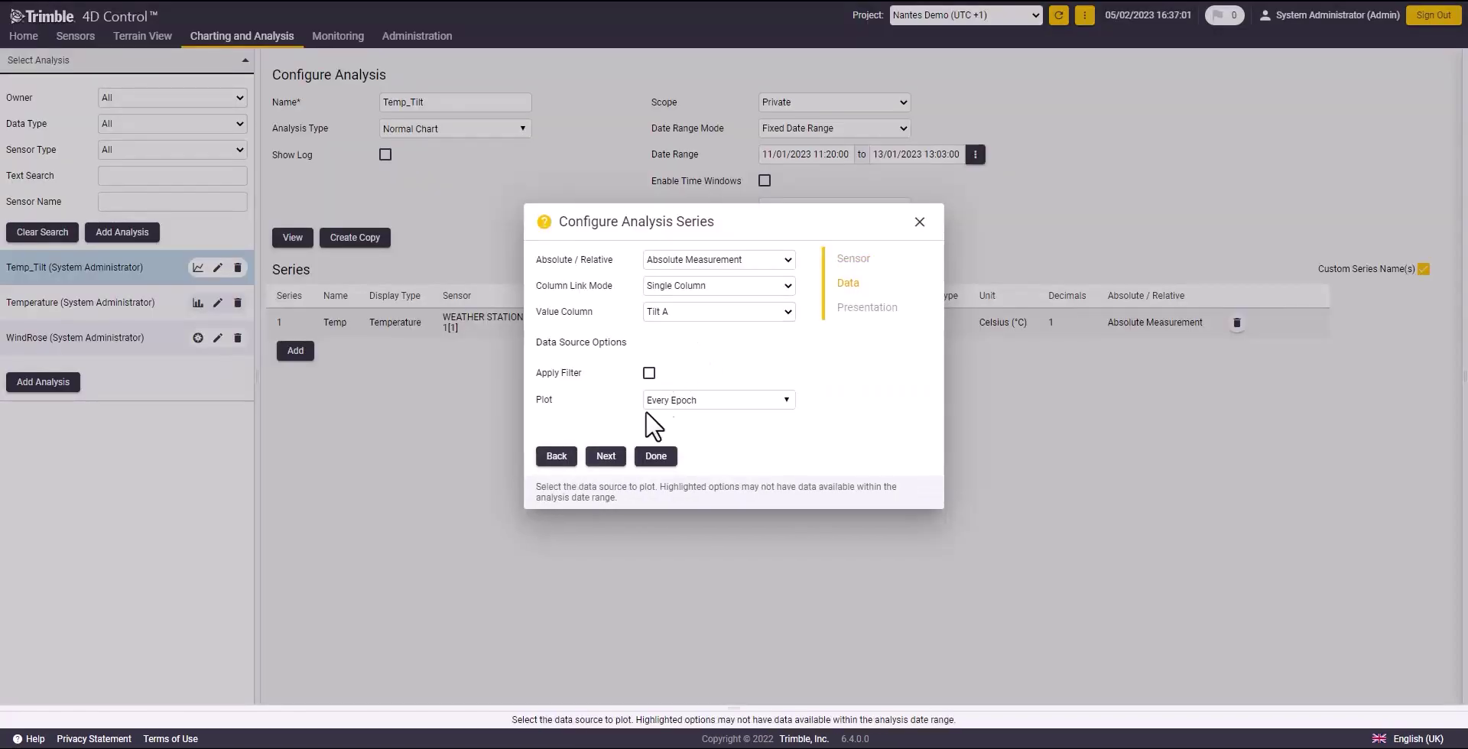
pyautogui.click(624, 459)
# Name the series Tilt A, drawn as a red Line with 3 decimals, and finish it.
pyautogui.click(739, 258)
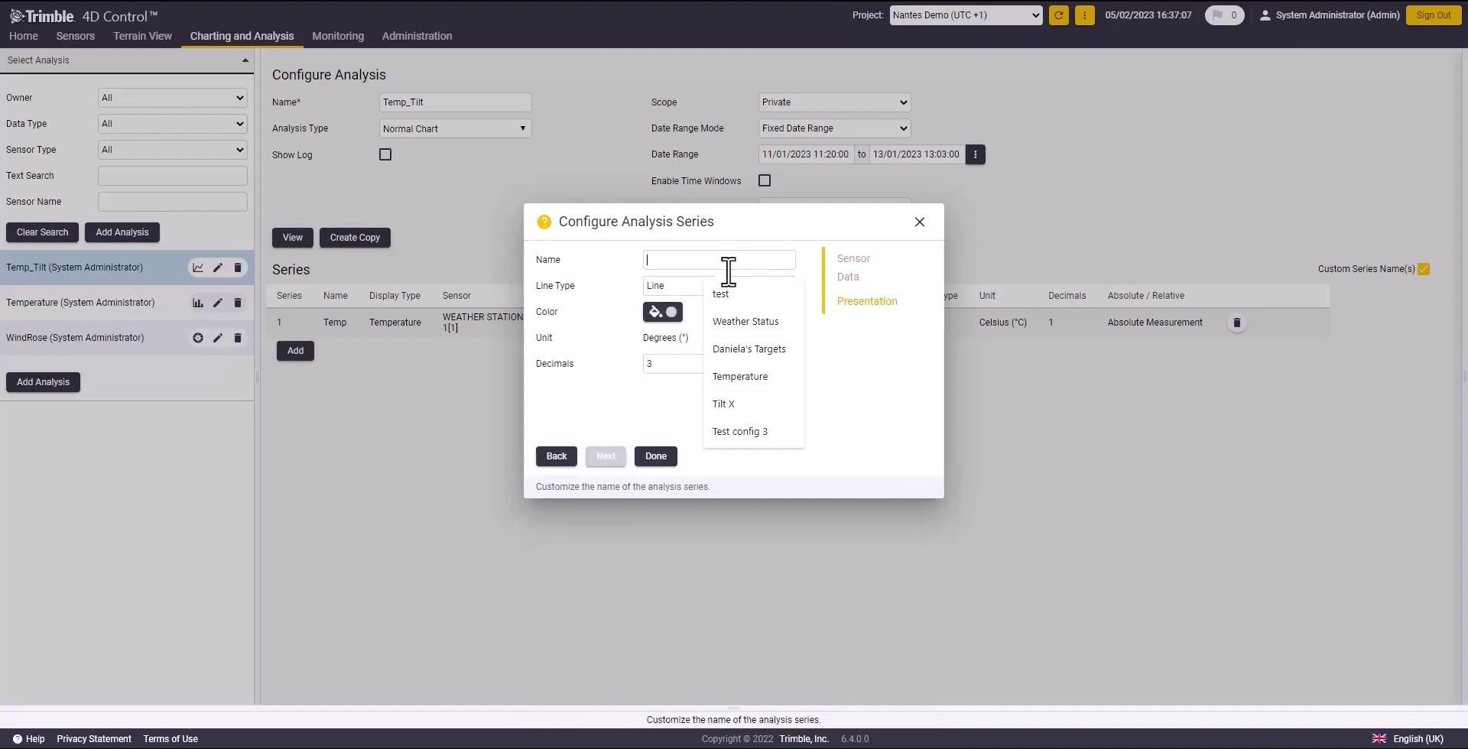
pyautogui.write('Tilt')
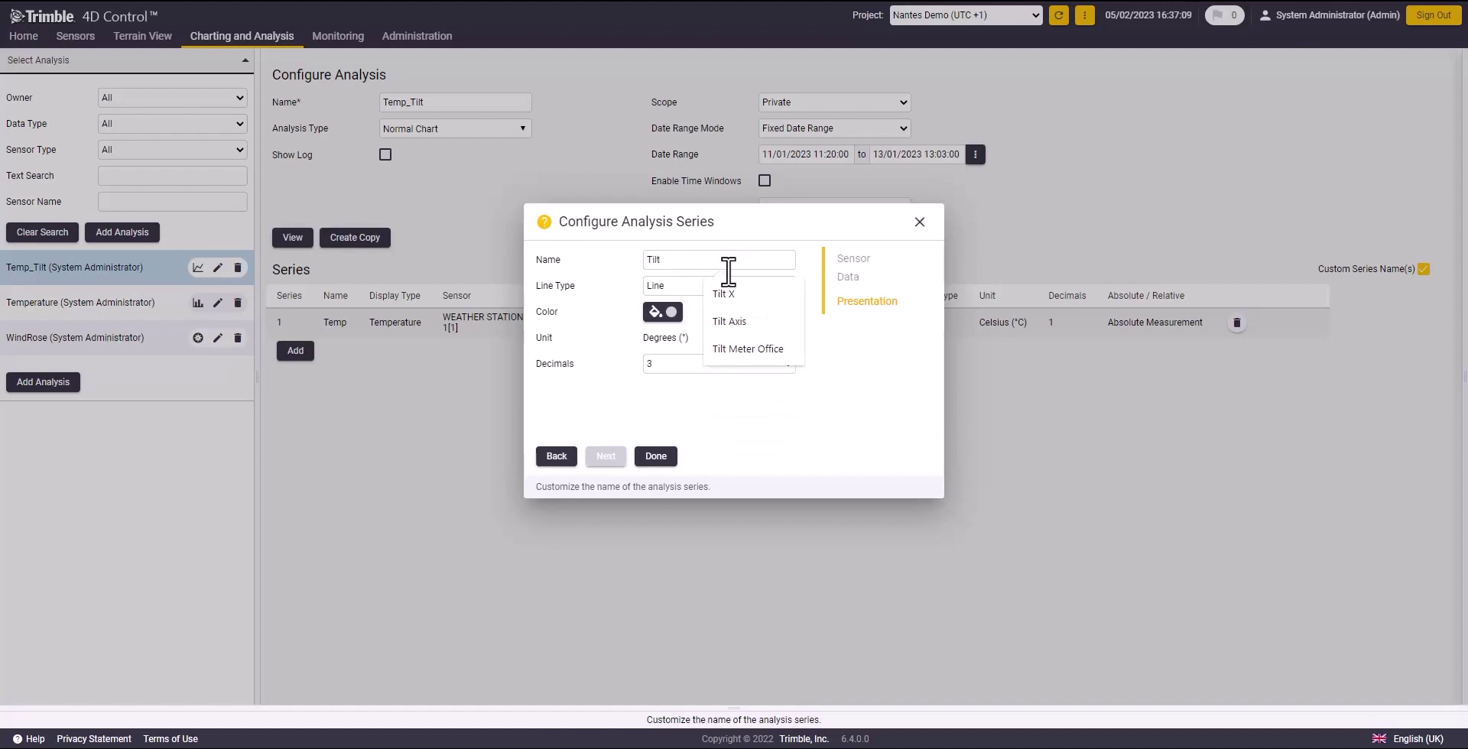
pyautogui.write(' A')
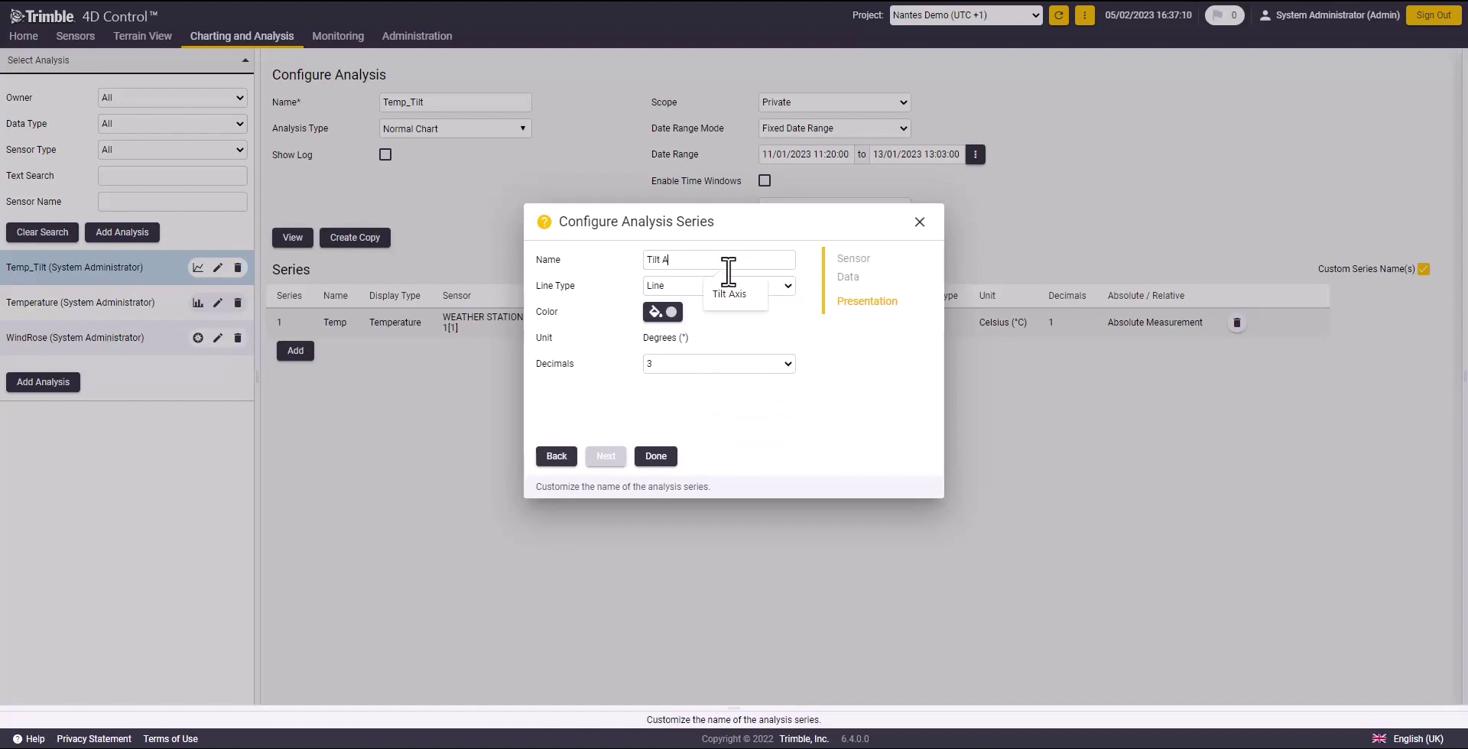
pyautogui.click(676, 290)
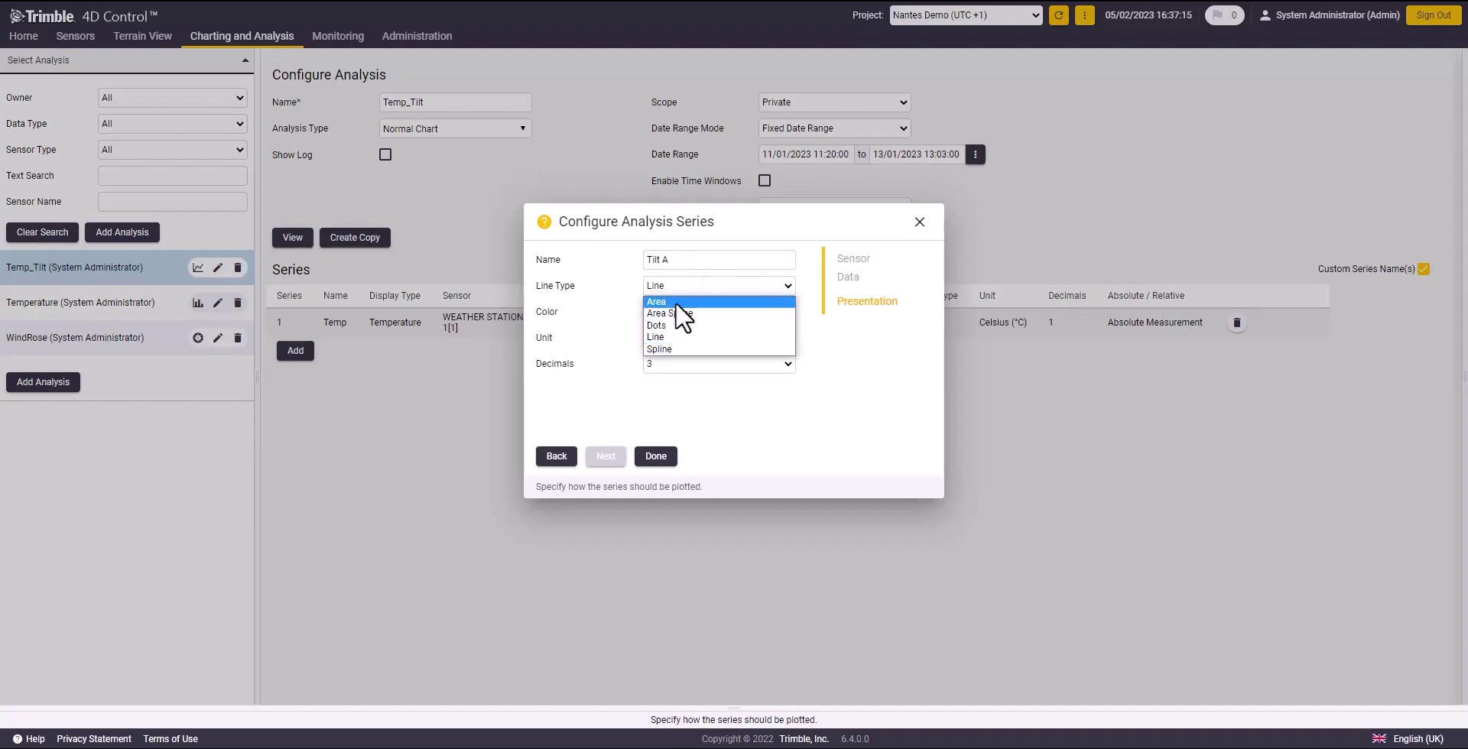
pyautogui.click(671, 337)
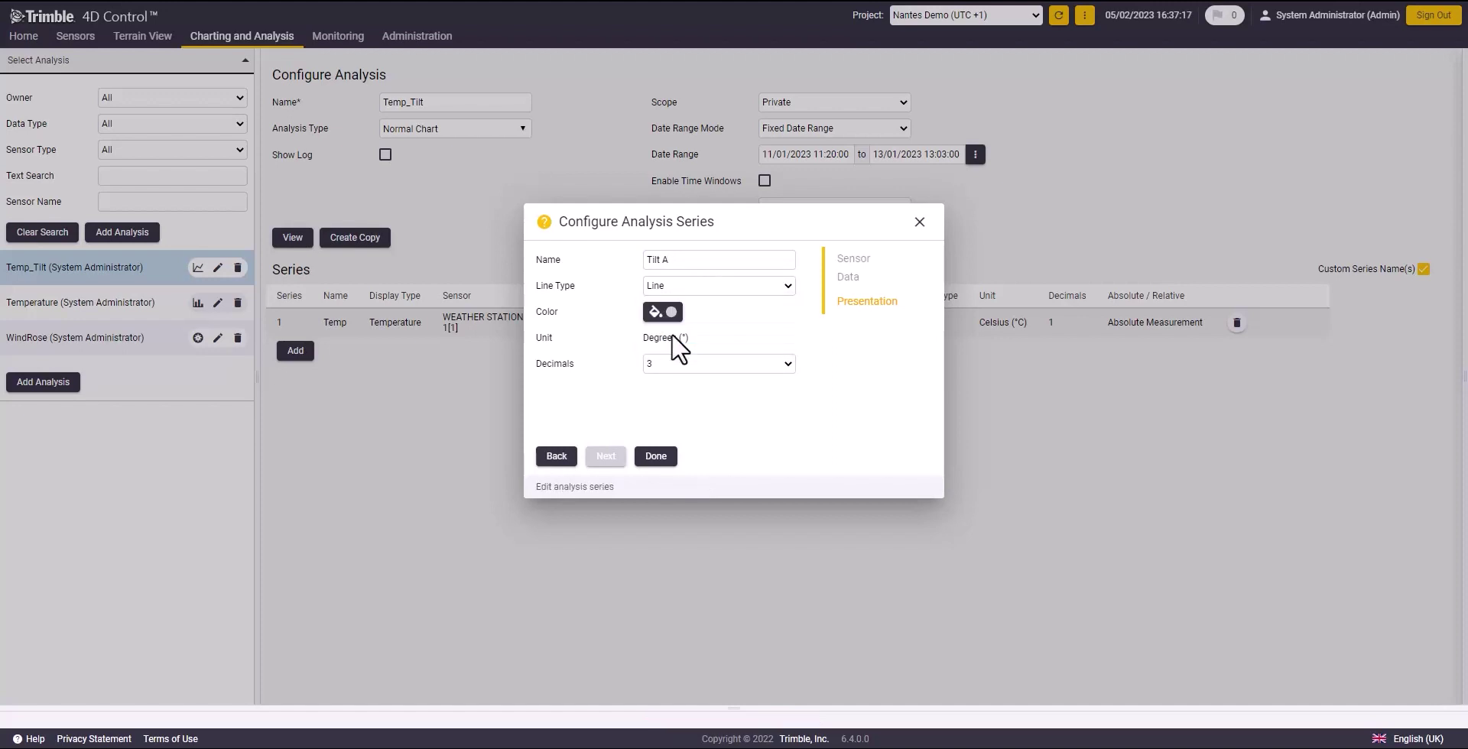
pyautogui.click(670, 313)
pyautogui.click(783, 331)
pyautogui.click(758, 334)
pyautogui.click(809, 463)
pyautogui.click(734, 367)
pyautogui.click(731, 368)
pyautogui.click(656, 456)
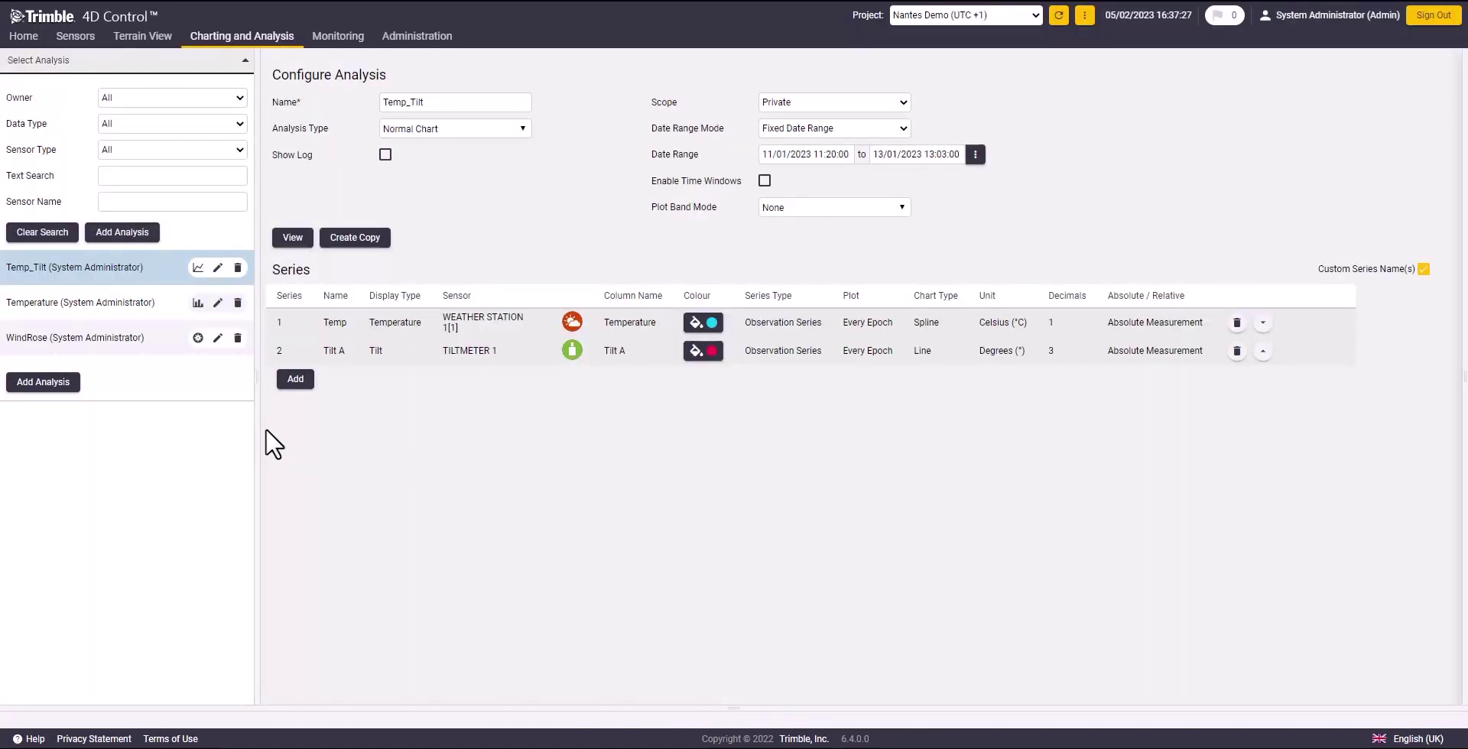
# Display the Temp_Tilt chart with cyan Temp and red Tilt A on separate axes.
pyautogui.click(201, 268)
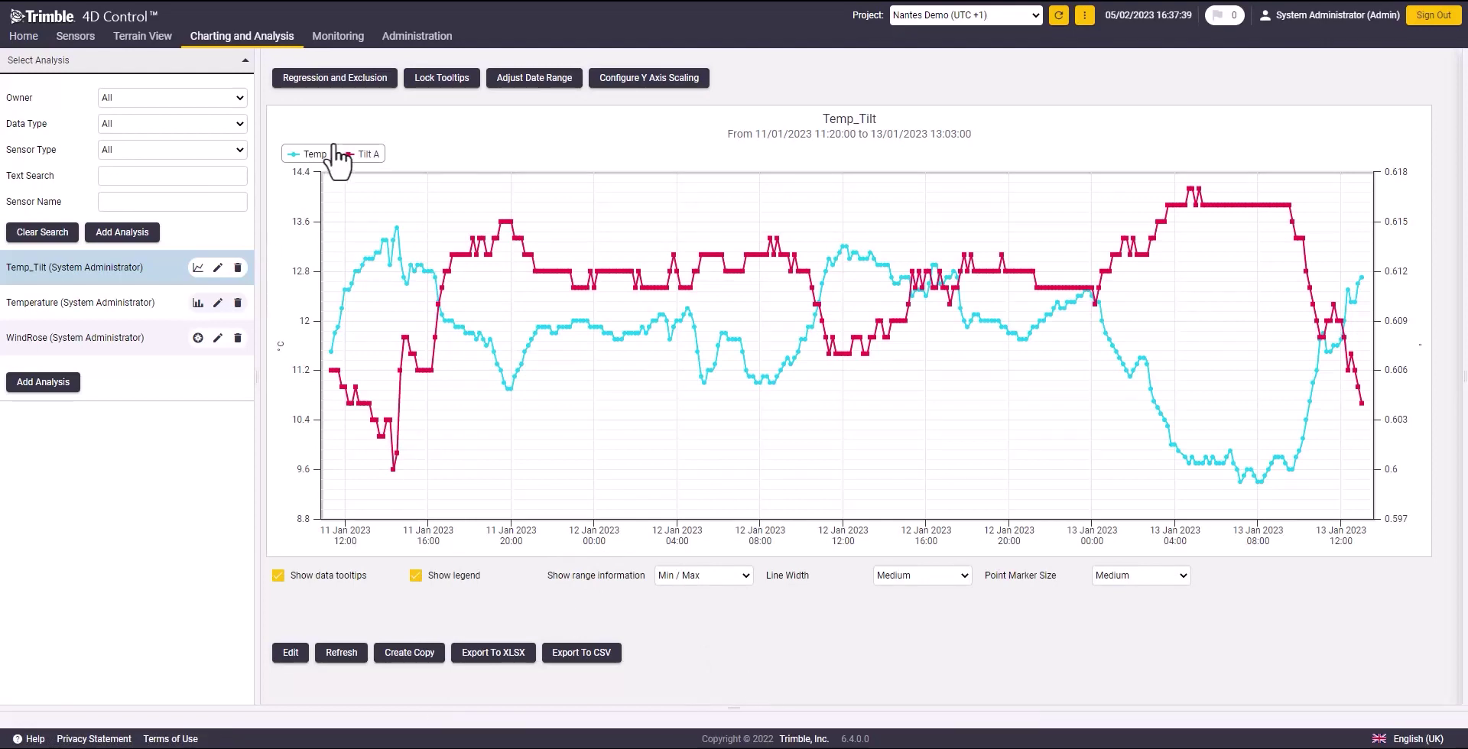
pyautogui.click(365, 156)
pyautogui.click(367, 157)
pyautogui.click(315, 157)
pyautogui.click(314, 157)
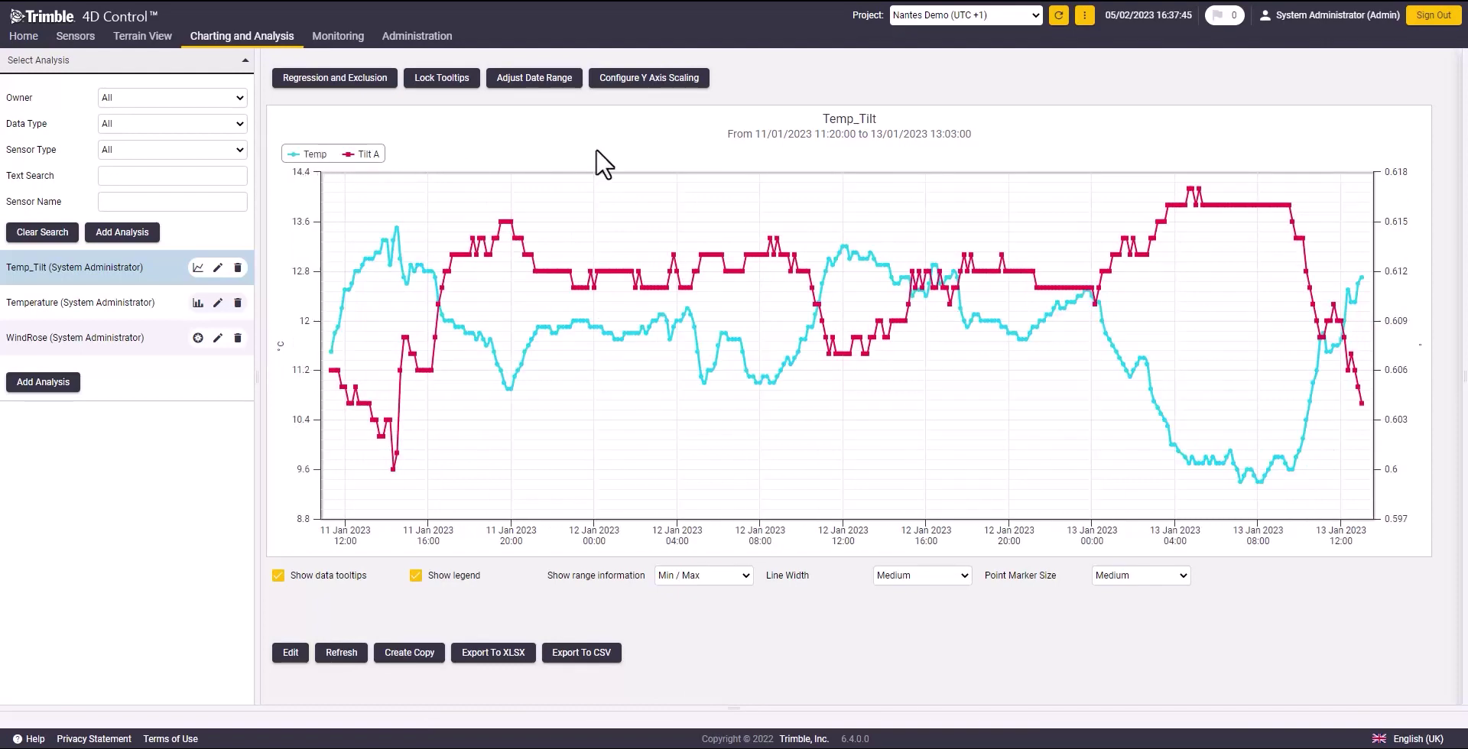